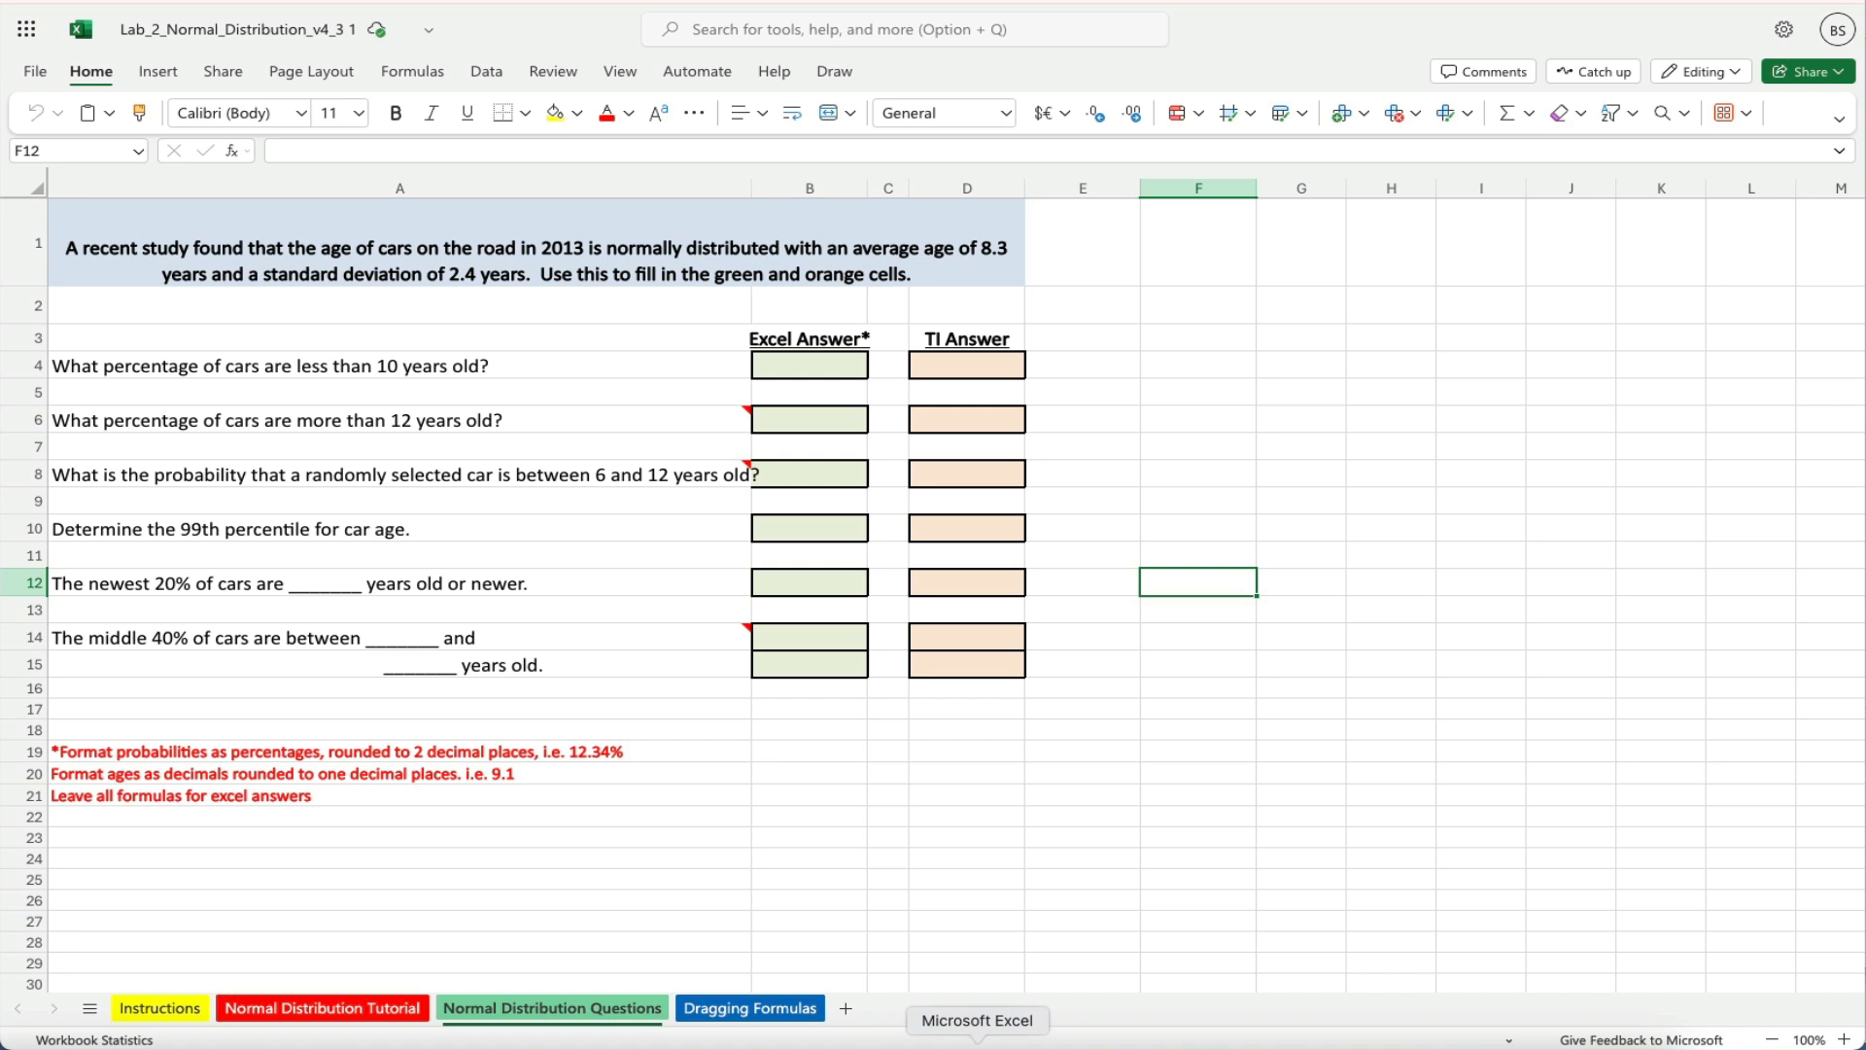
Show the hint note on the "more than 12 years old" question in A6 and widen it so its full text fits
right_click(619, 413)
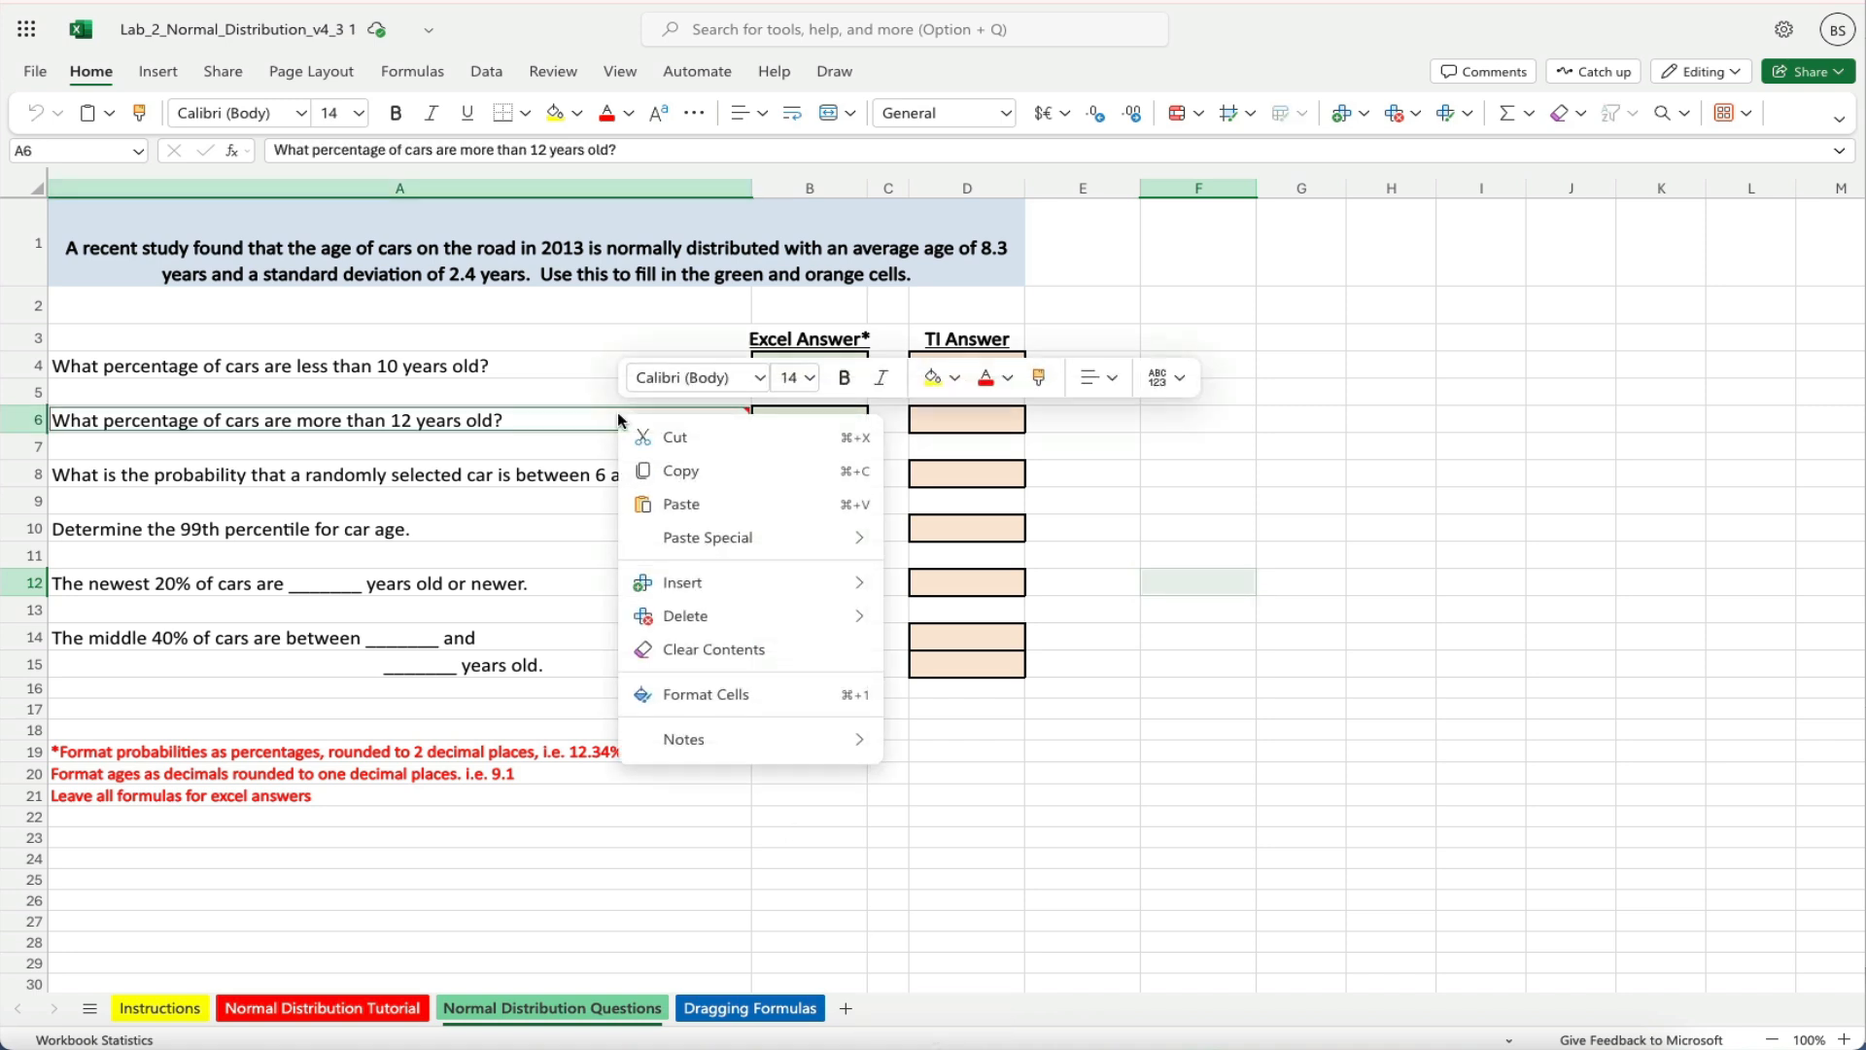
mouse_move(783, 749)
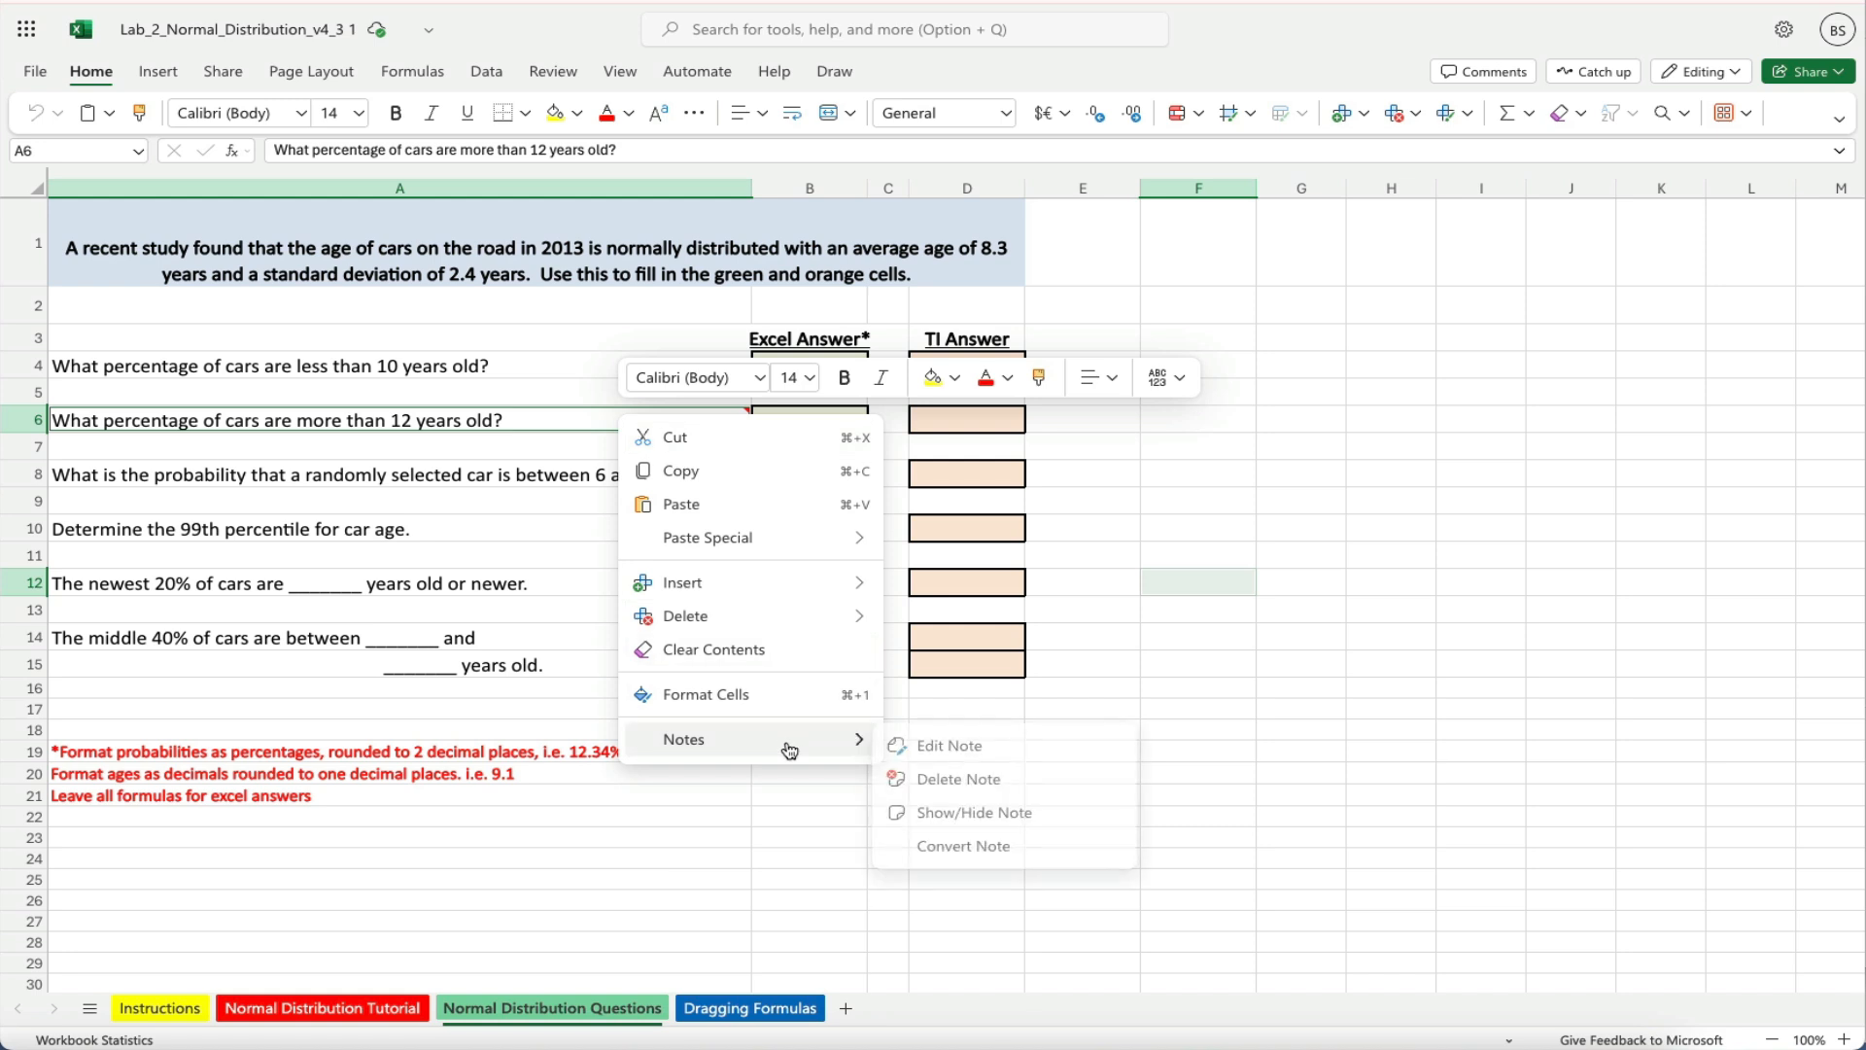
left_click(1001, 816)
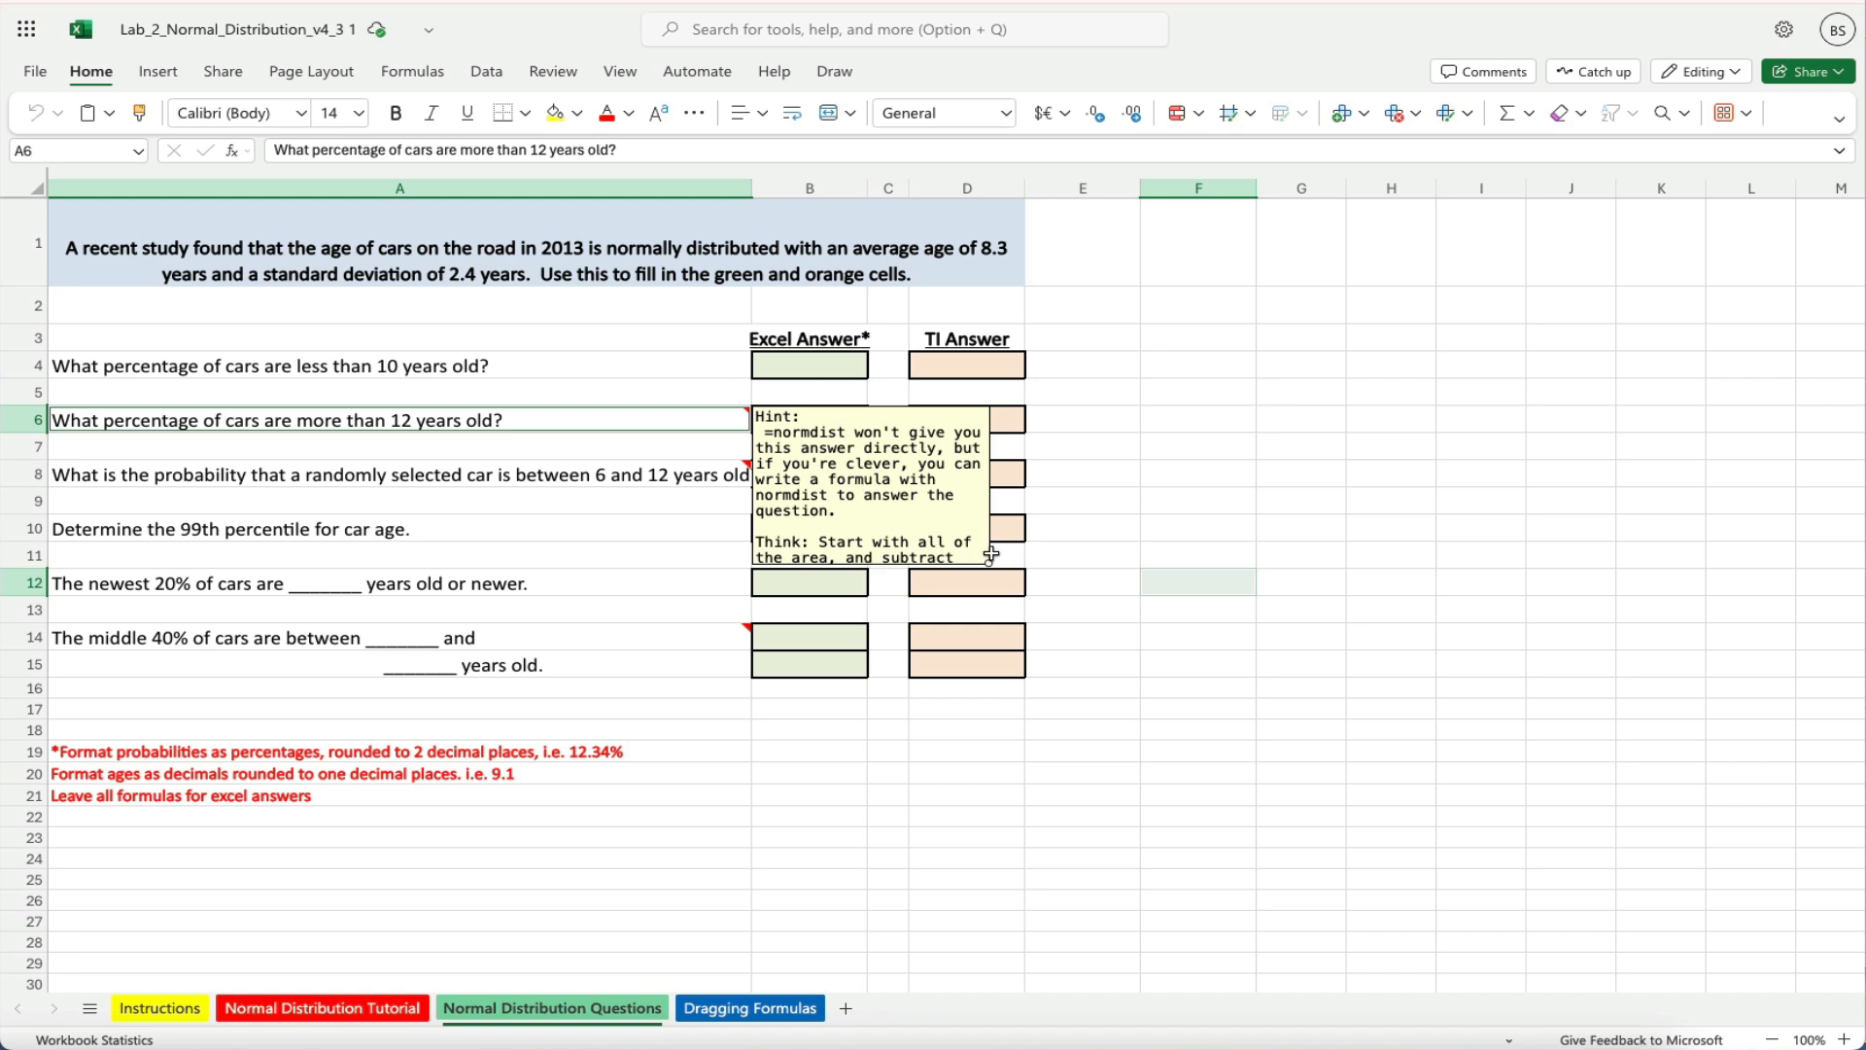
left_click_drag(991, 565, 1509, 556)
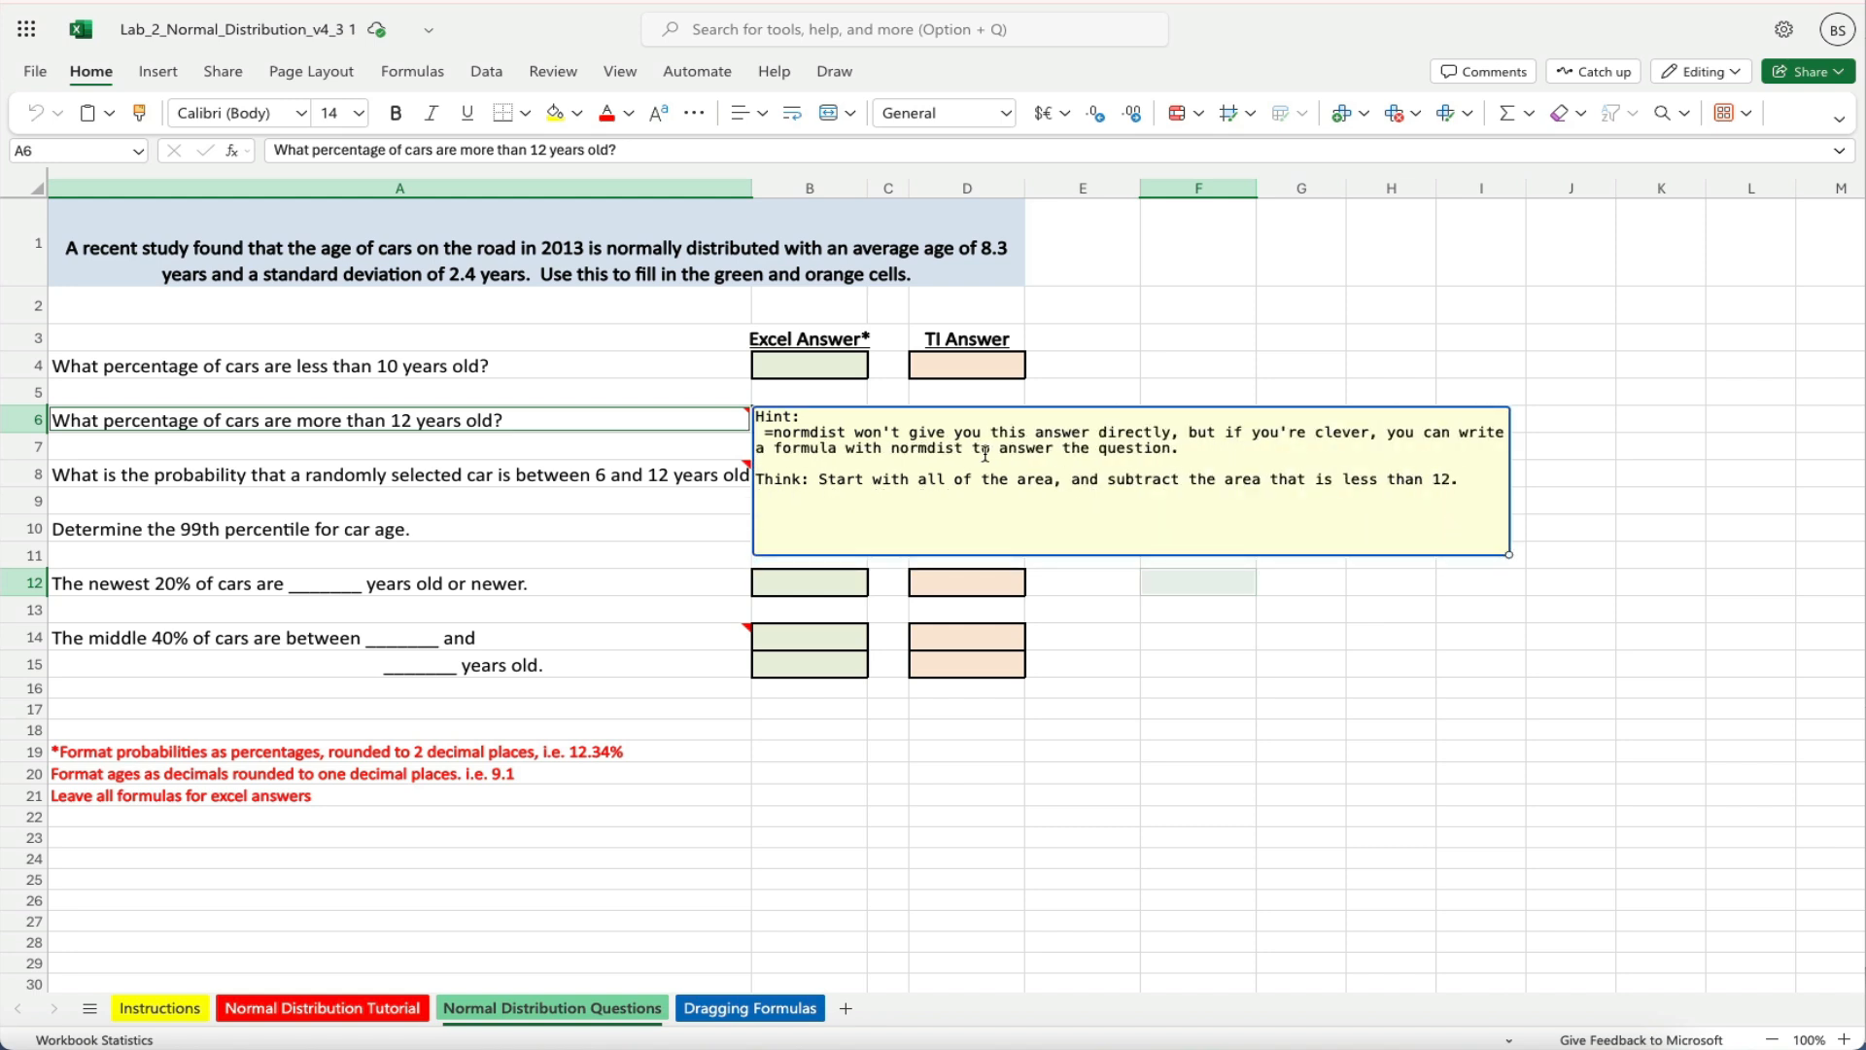
key("Escape")
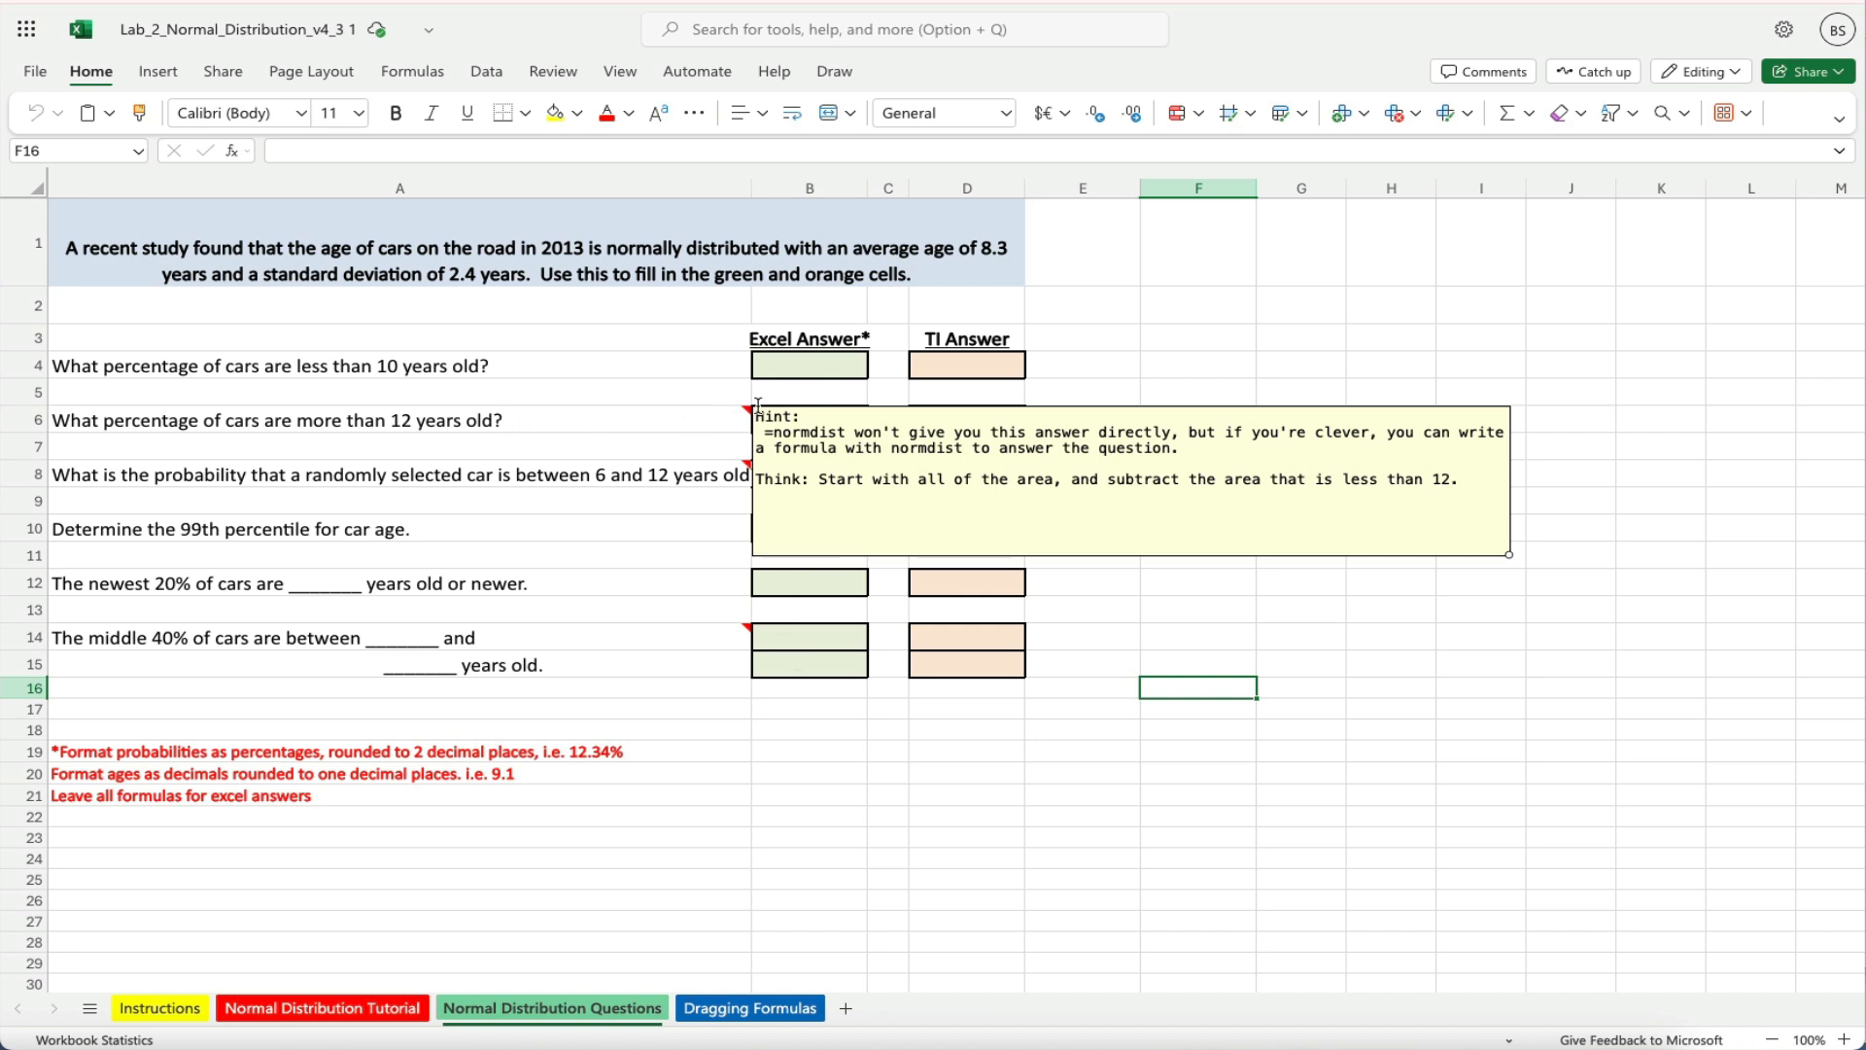
Hide the hint note on the "more than 12 years old" question in A6
right_click(673, 421)
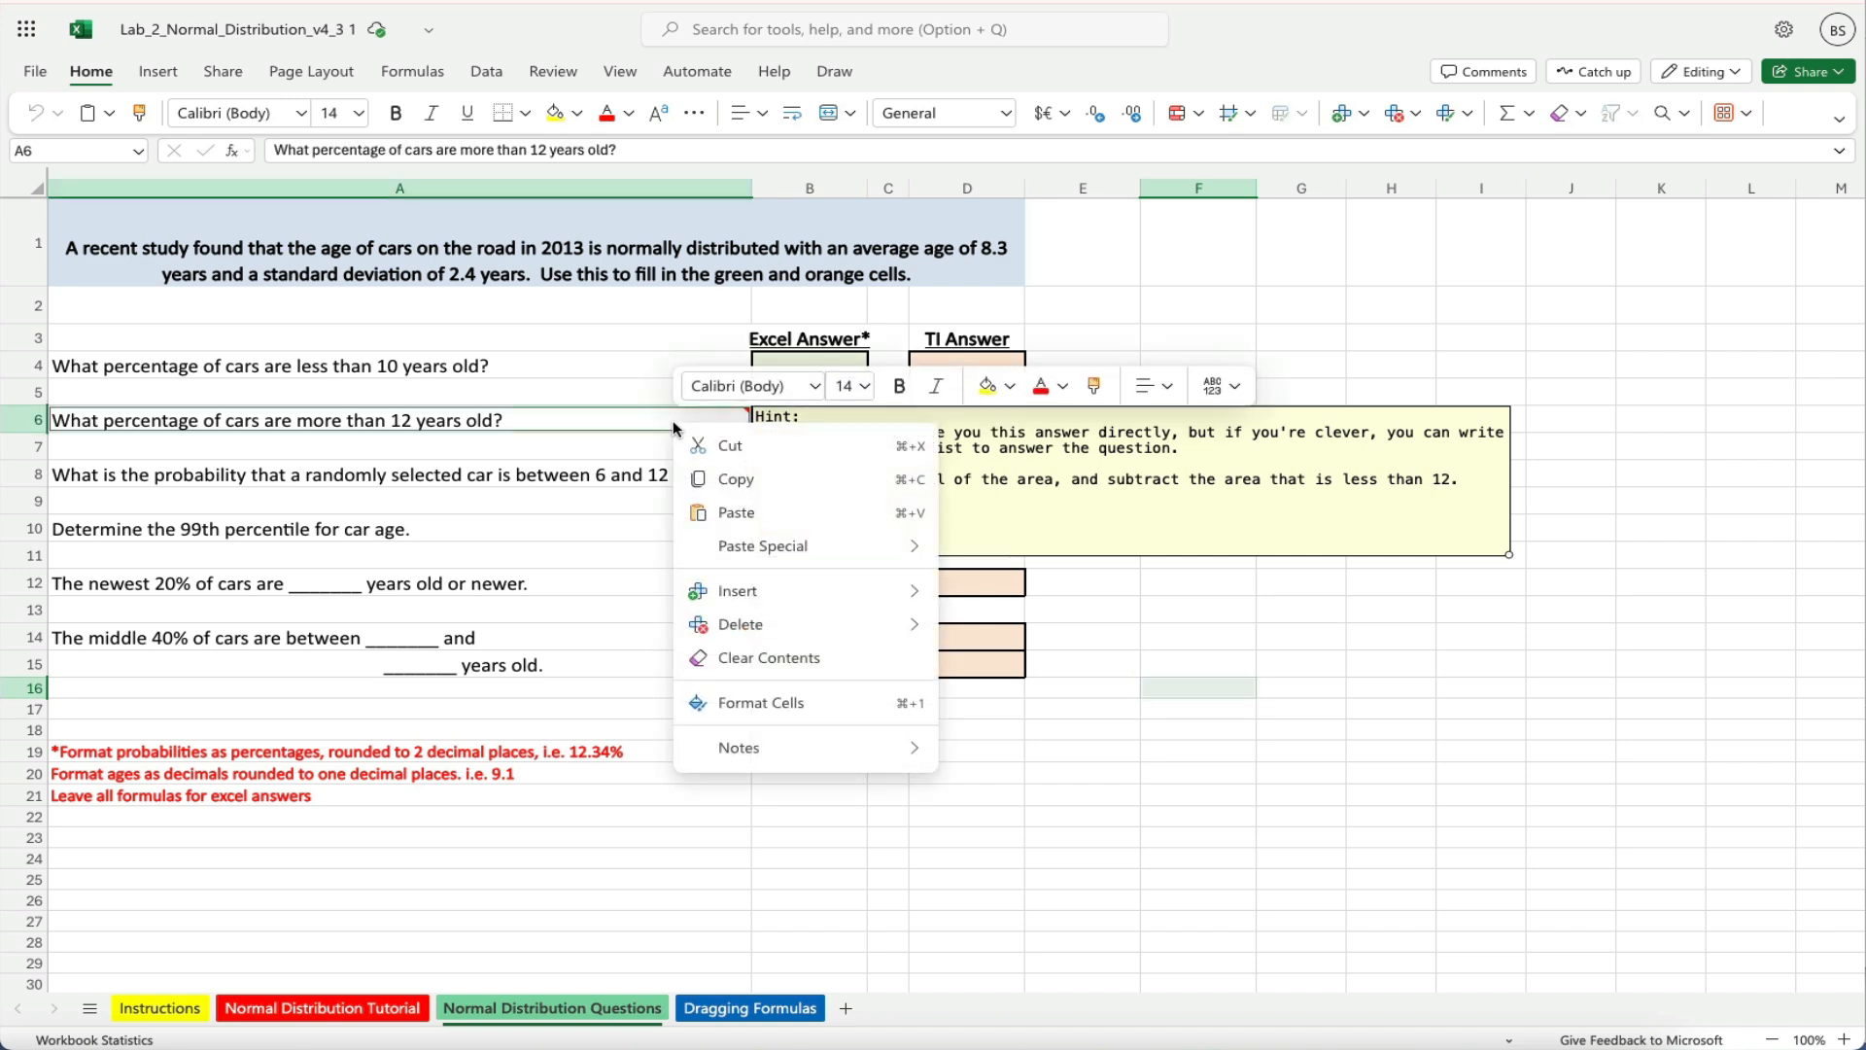
mouse_move(805, 749)
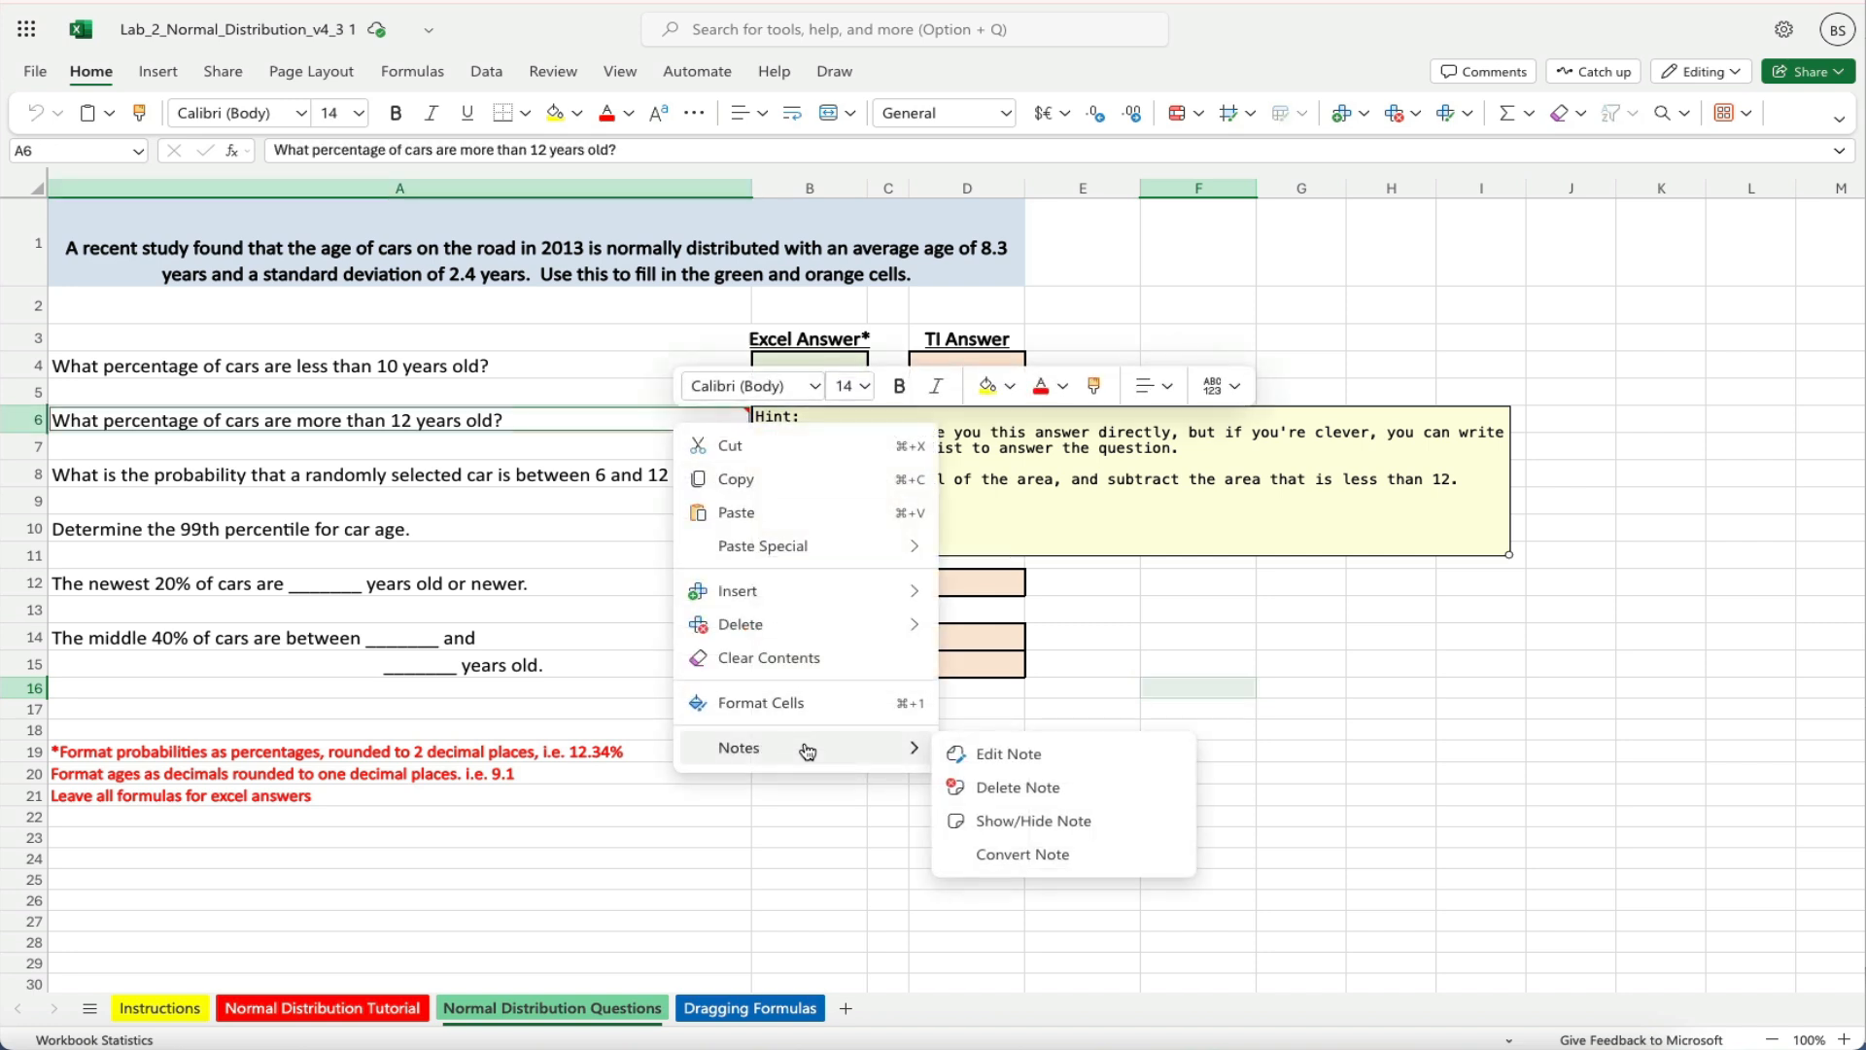
left_click(1020, 820)
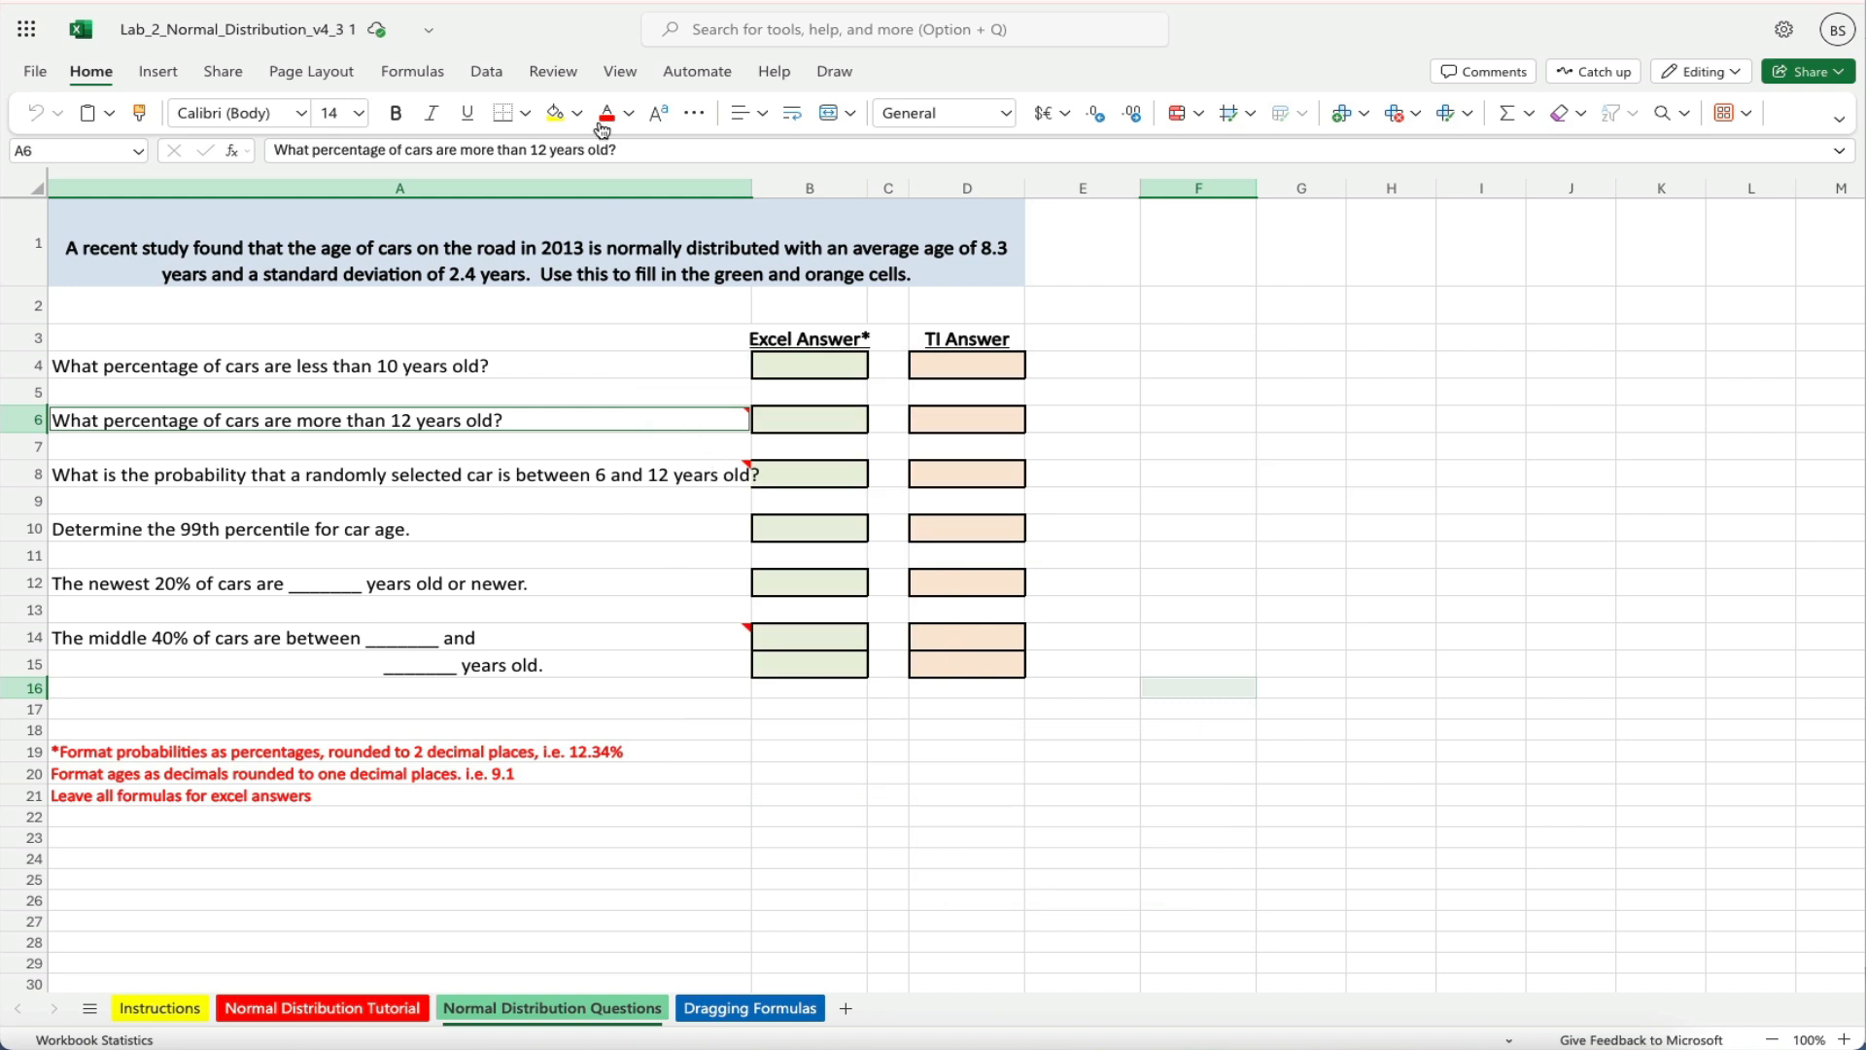
Use Show All Notes to toggle every hint note on the Normal Distribution Questions sheet
left_click(553, 71)
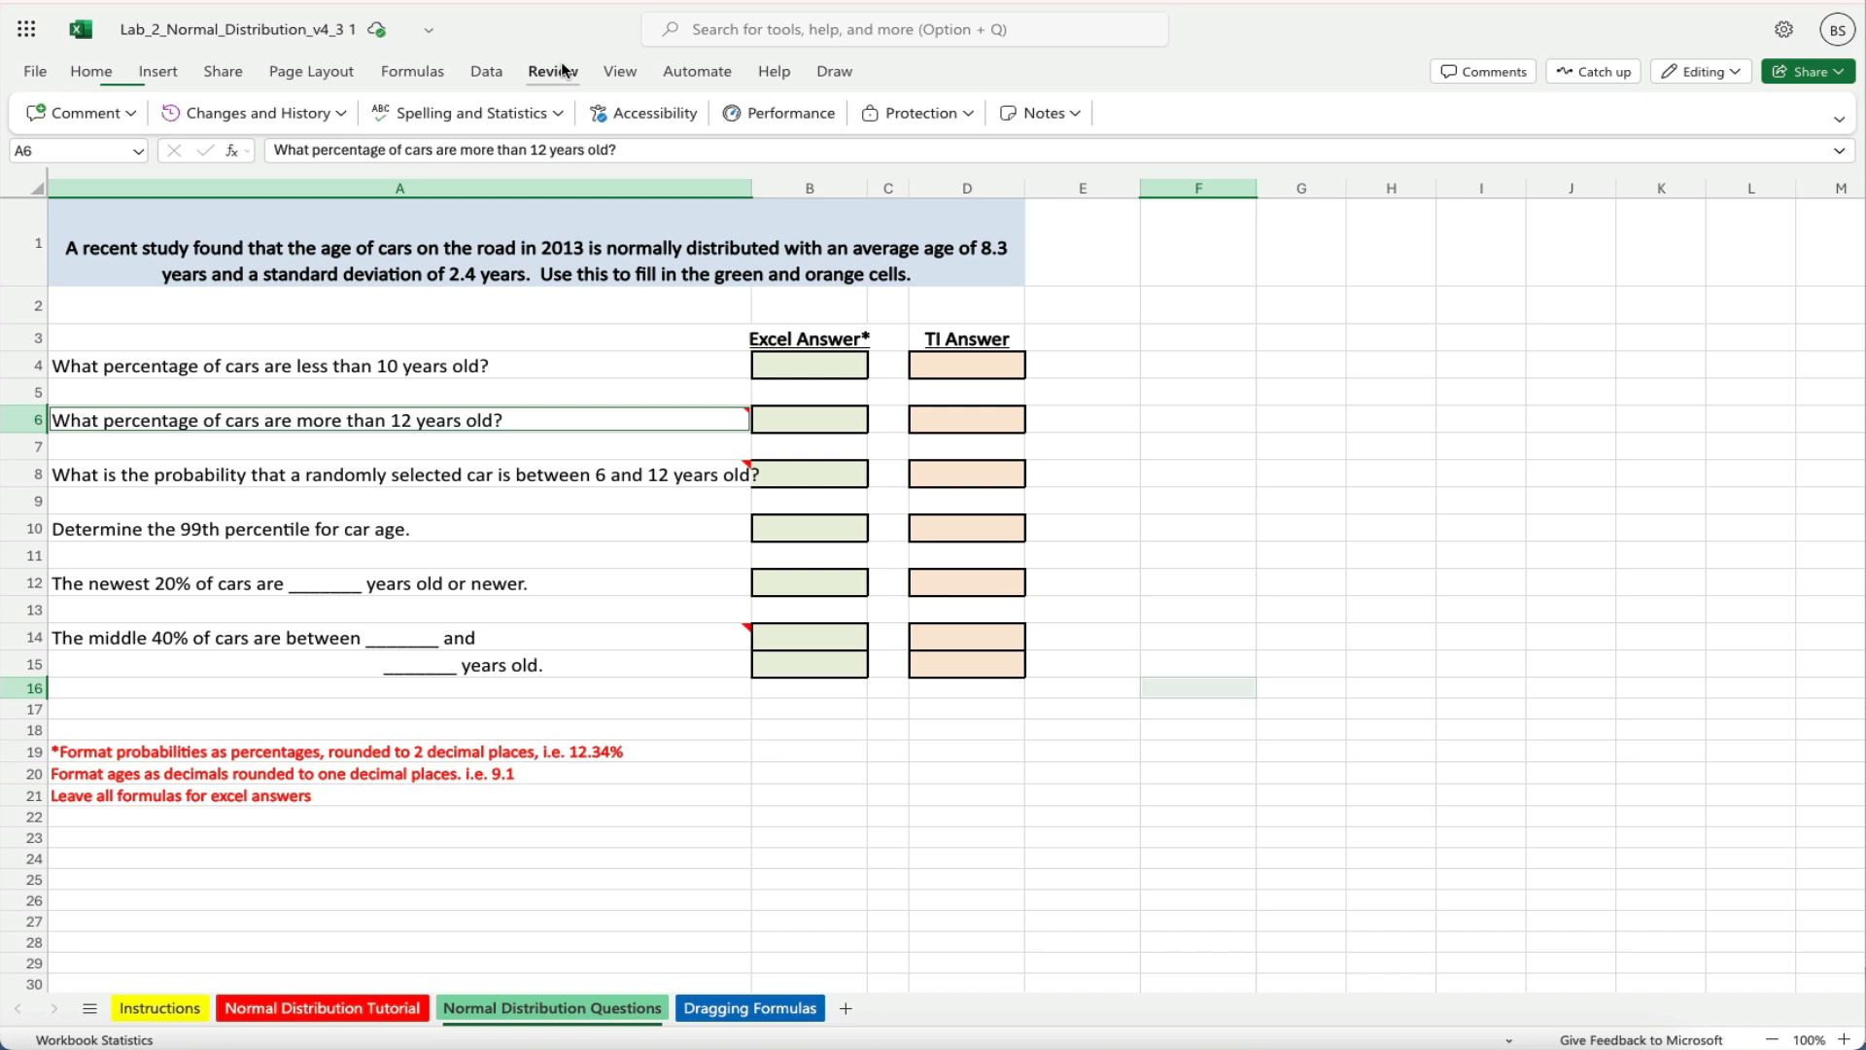
left_click(1075, 115)
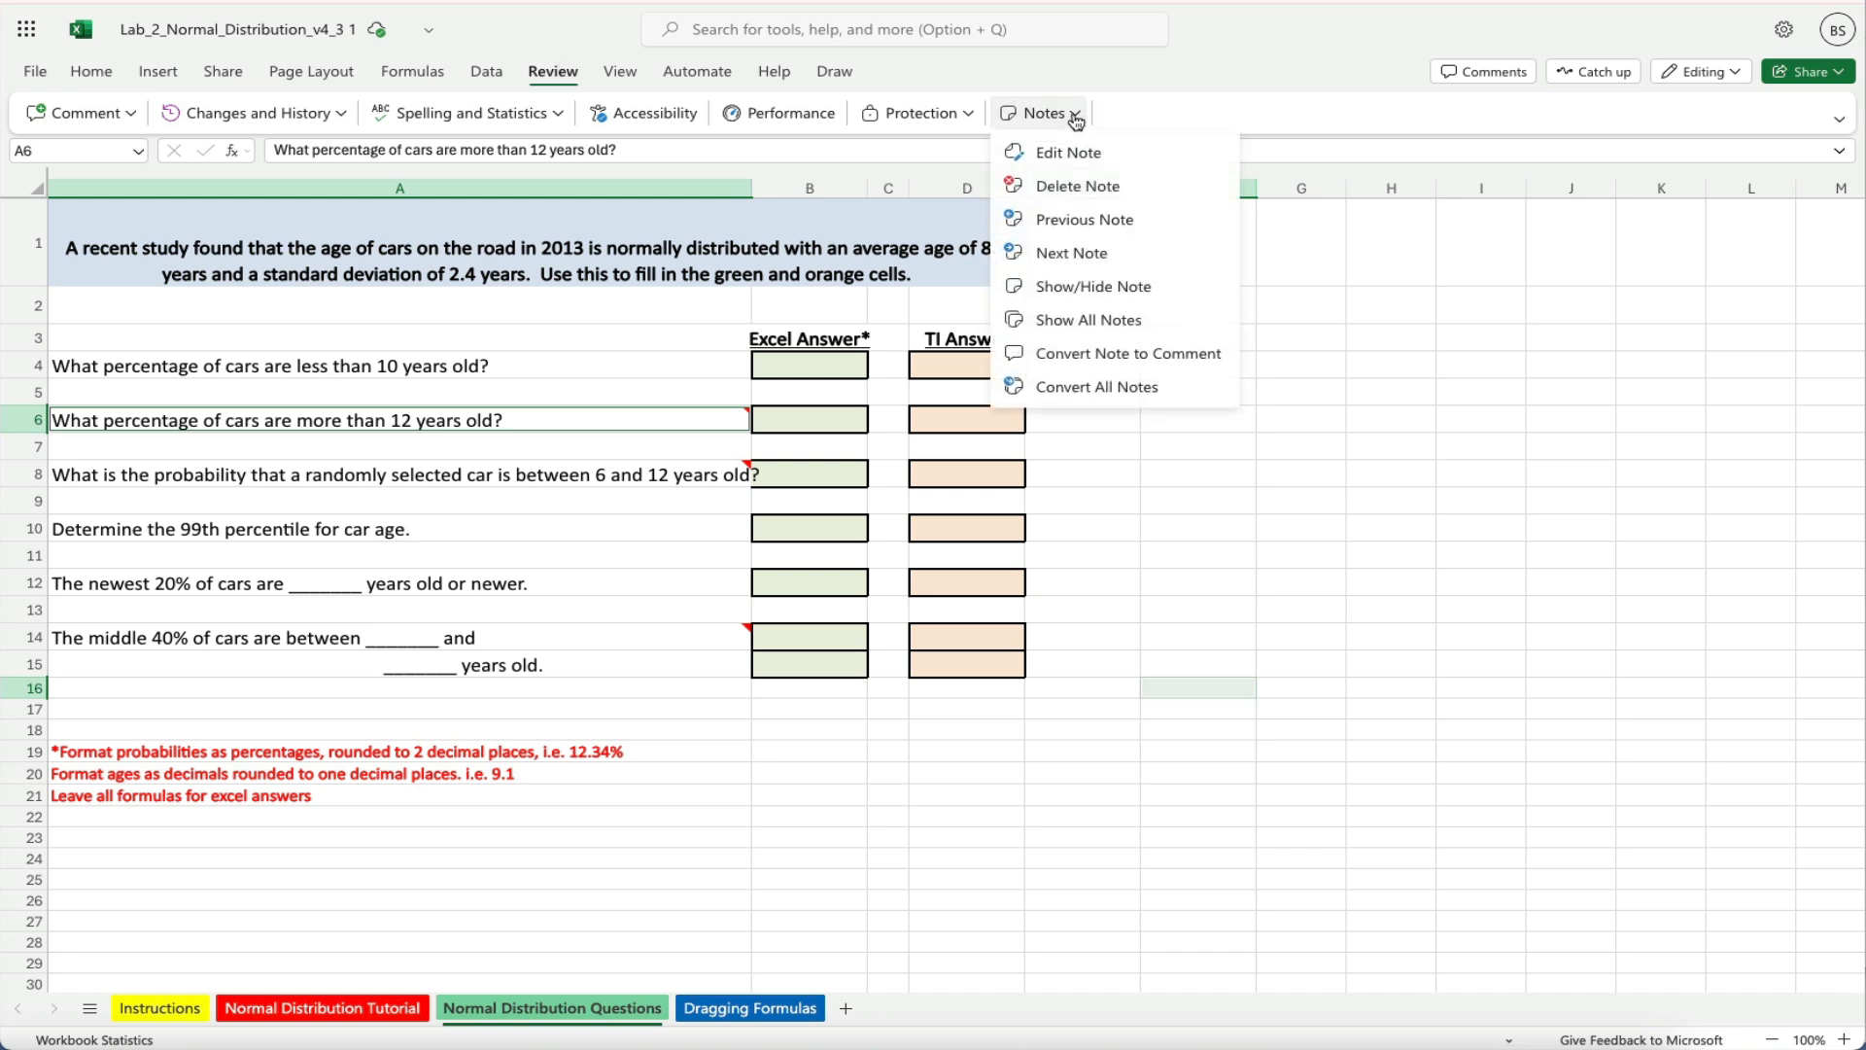
left_click(1141, 325)
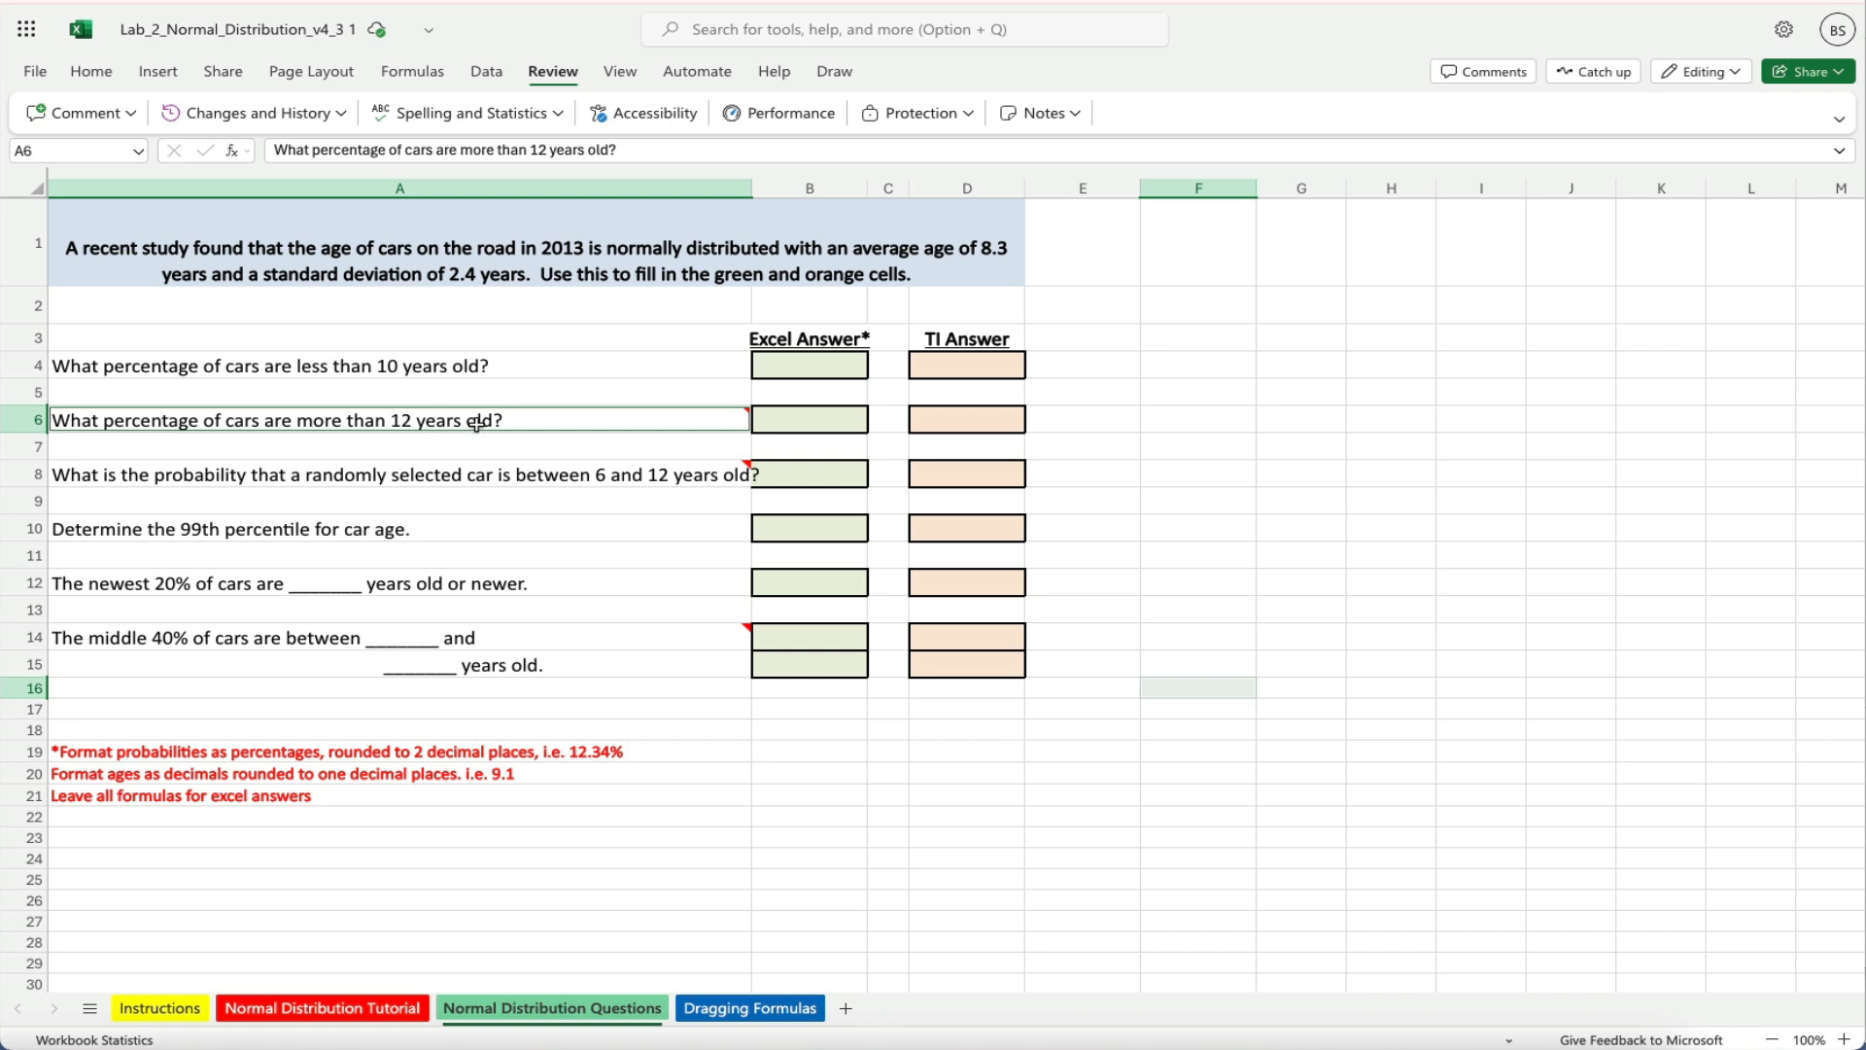
left_click(807, 419)
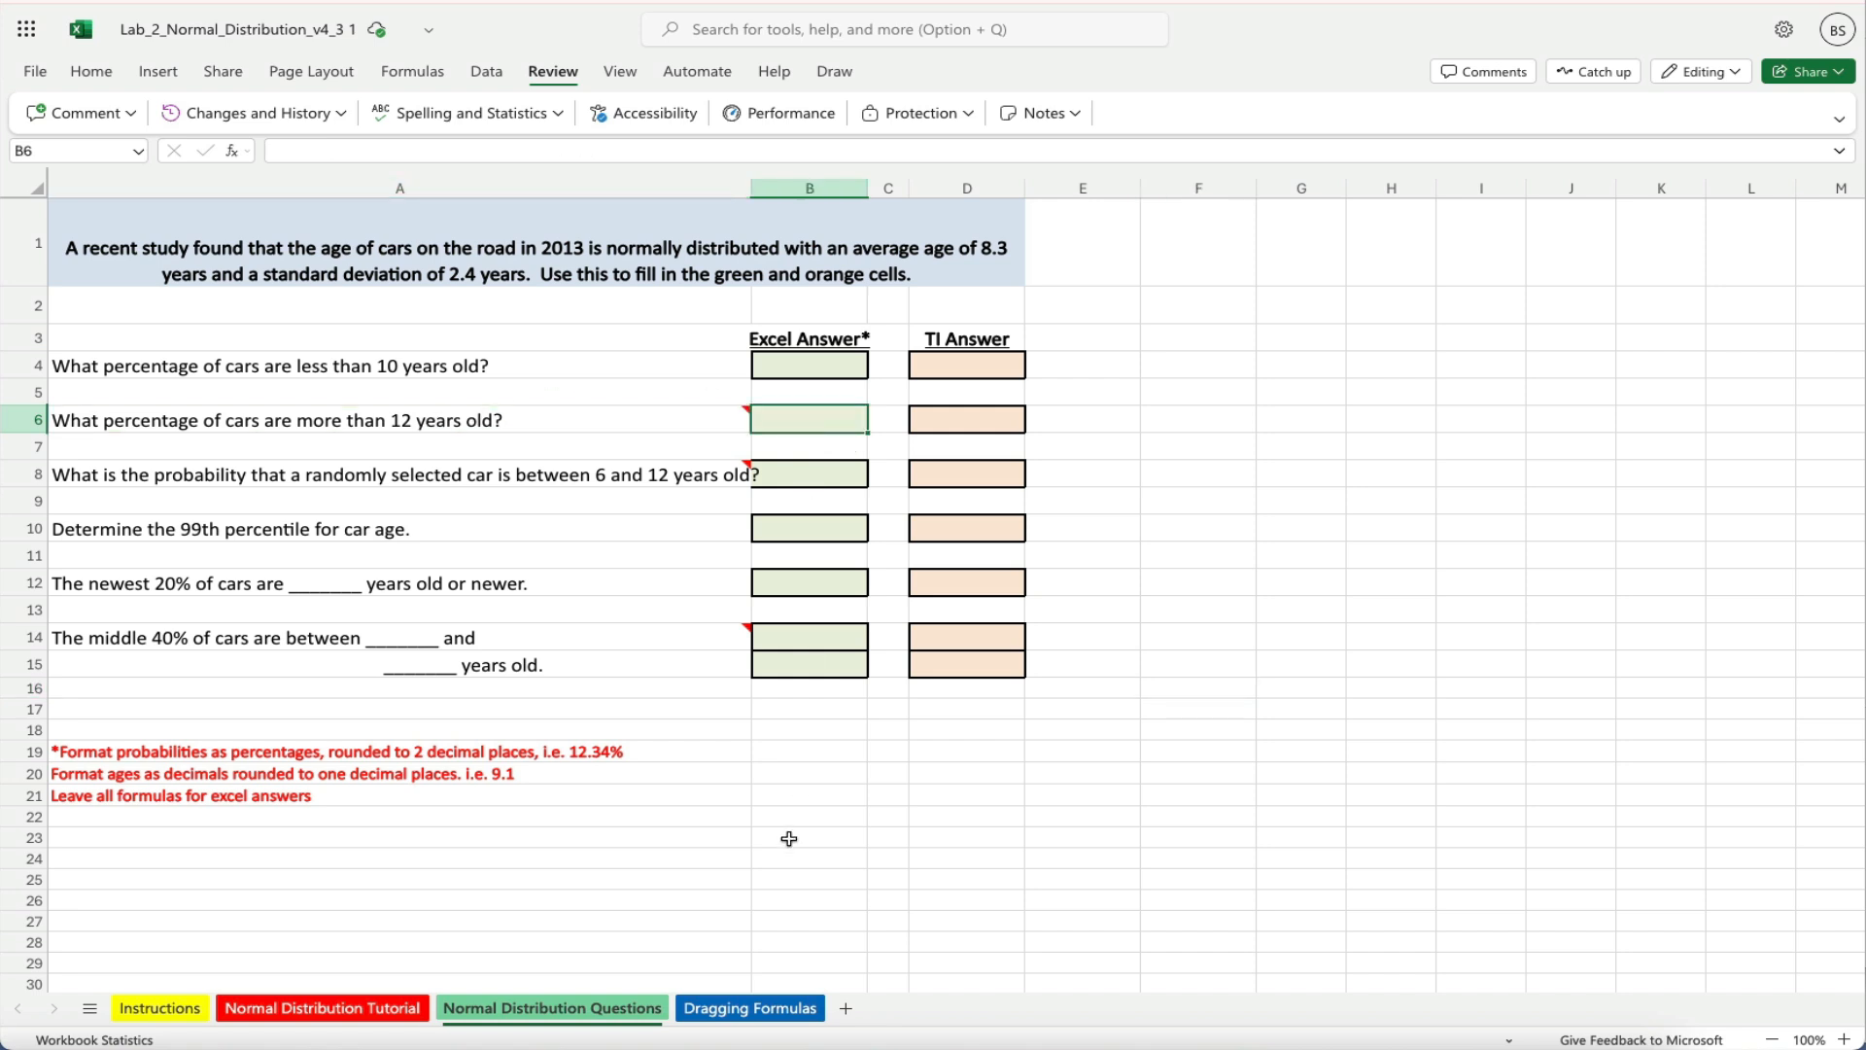
type("=nrom")
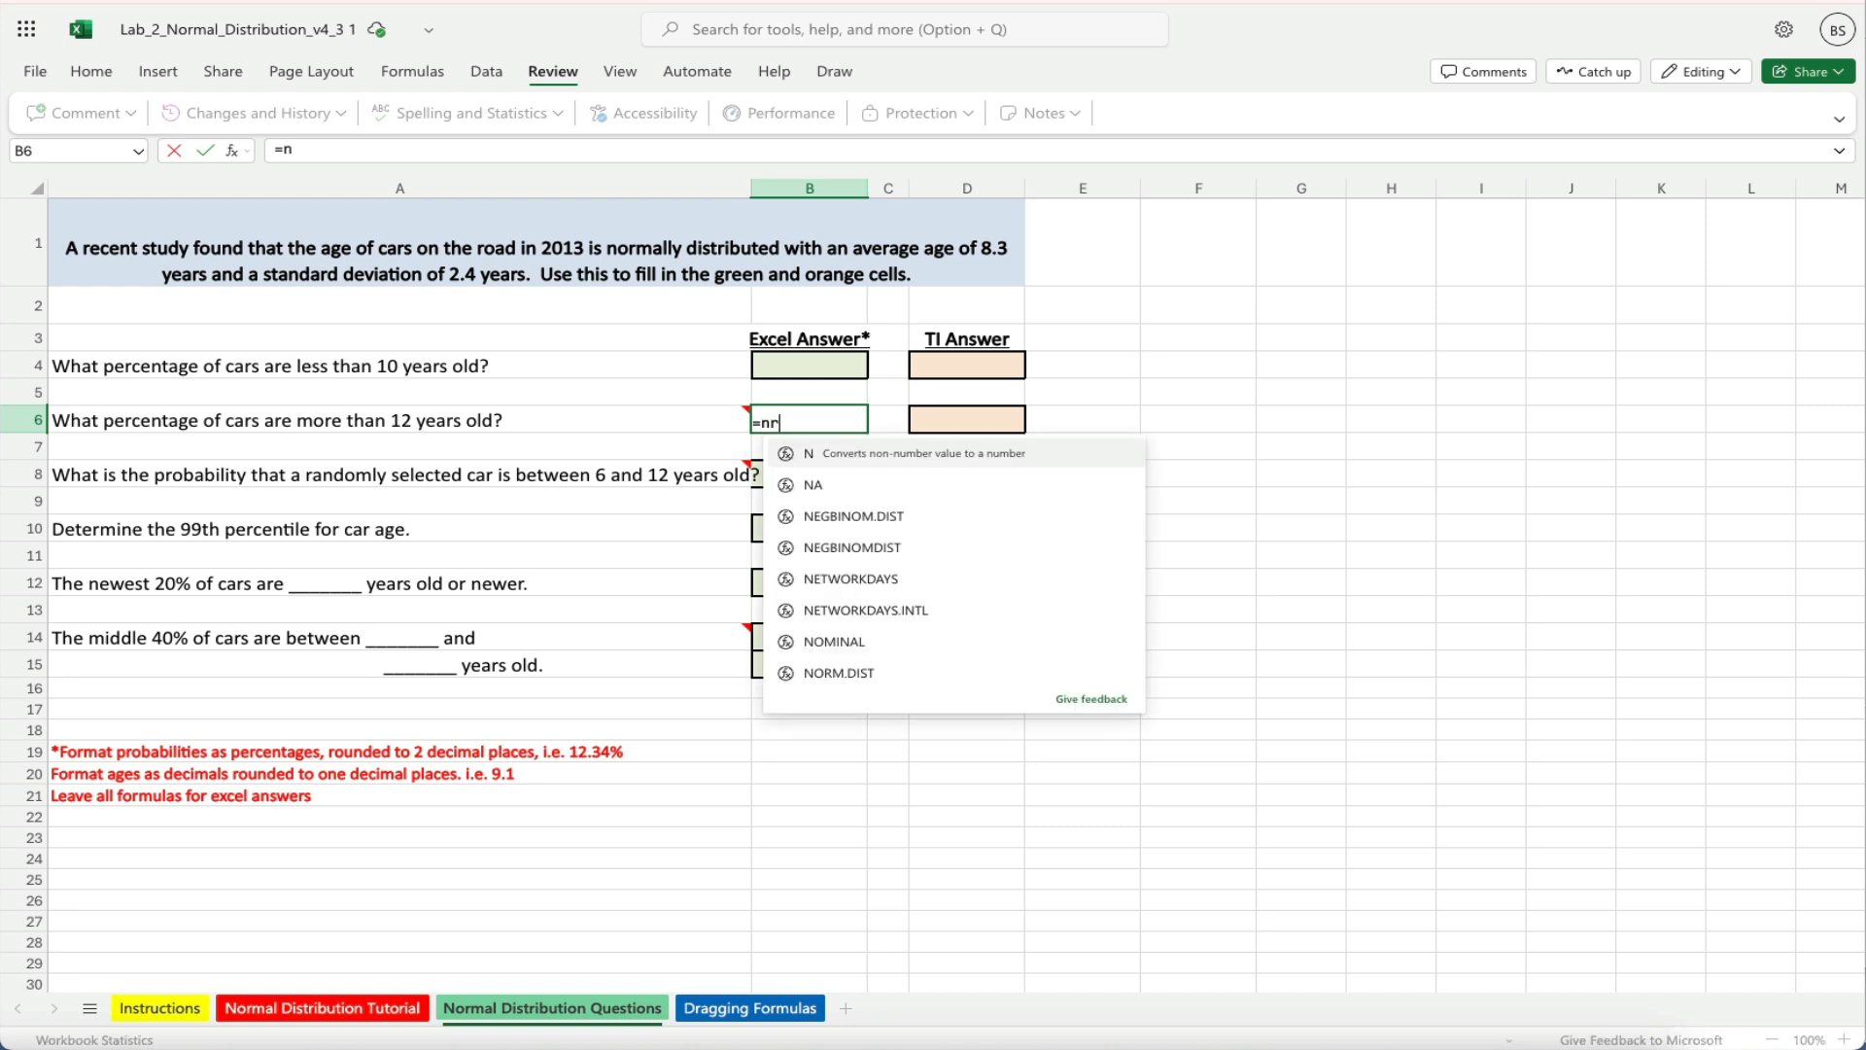
key("BackSpace")
key("BackSpace")
key("BackSpace")
type("ormdist(")
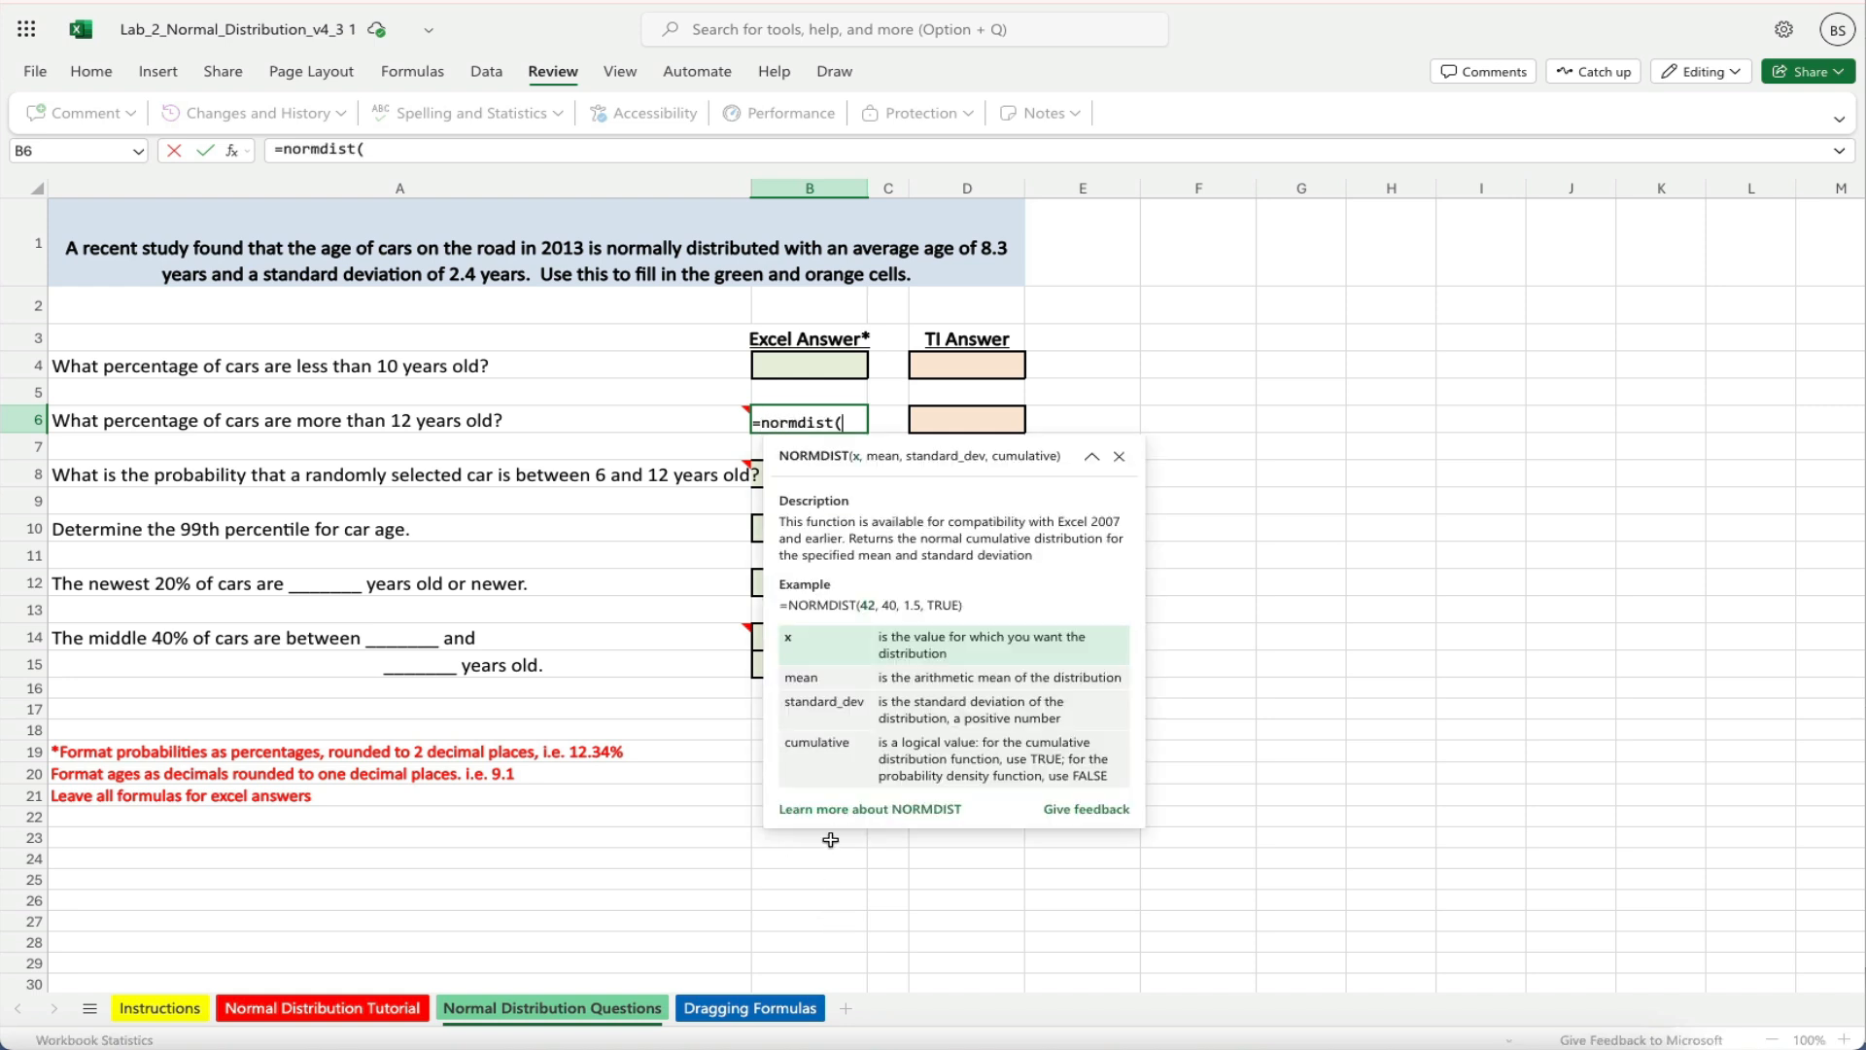
key("BackSpace")
key("BackSpace")
key("BackSpace")
key("BackSpace")
key("BackSpace")
key("BackSpace")
key("BackSpace")
key("BackSpace")
key("BackSpace")
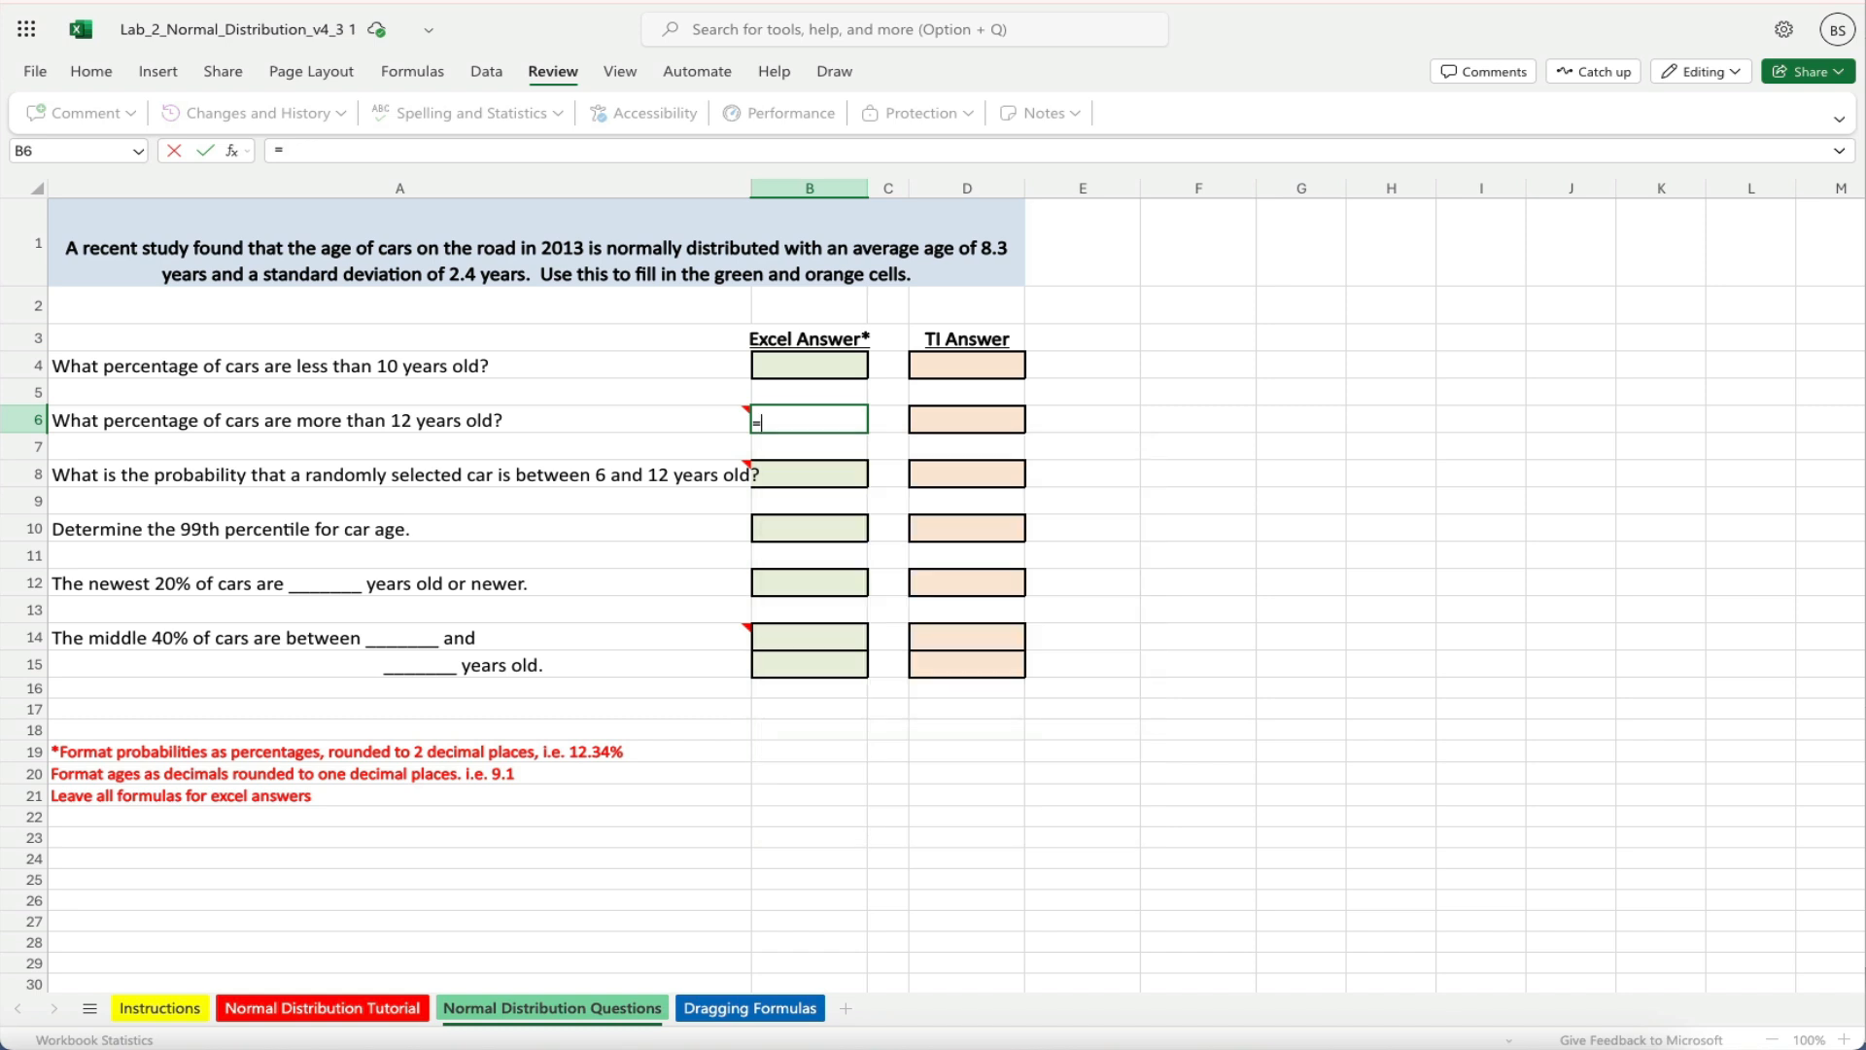
Try starting the formula =1-normdist( in B6 for the "more than 12 years old" question, and discard it
type("1-normd")
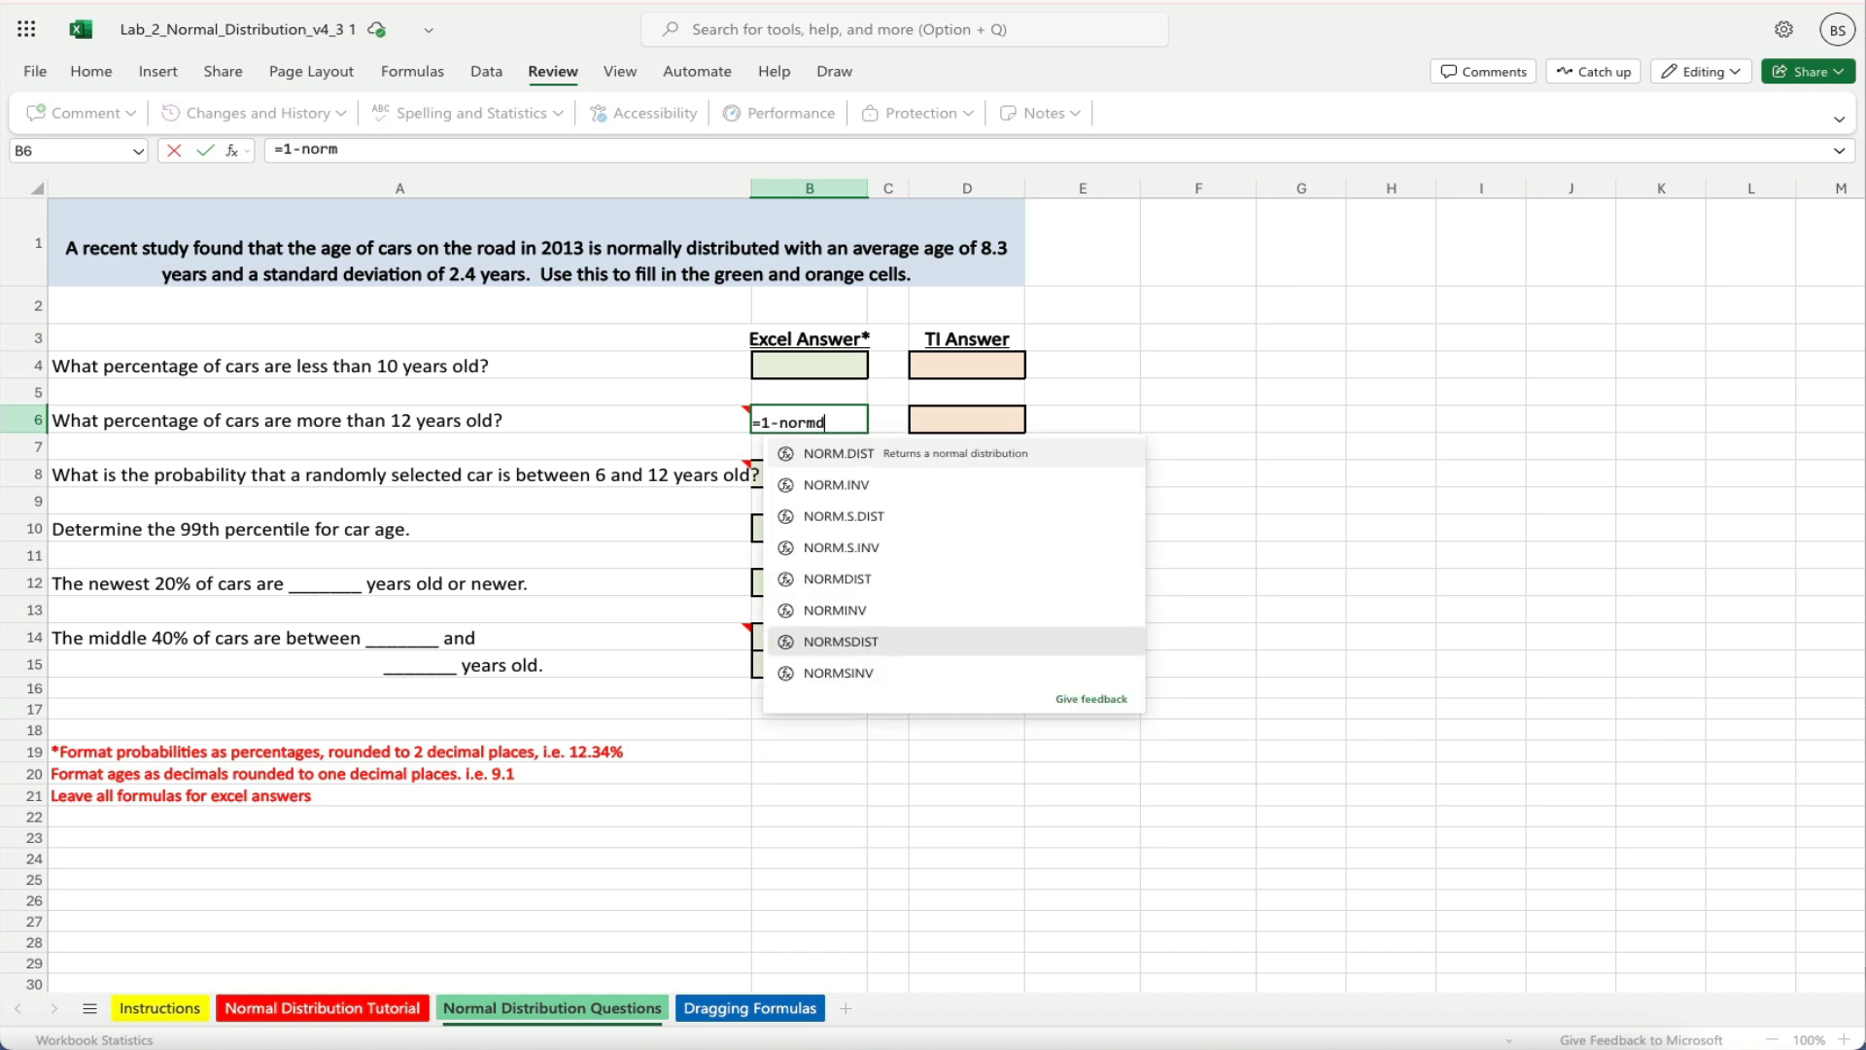
type("ist(")
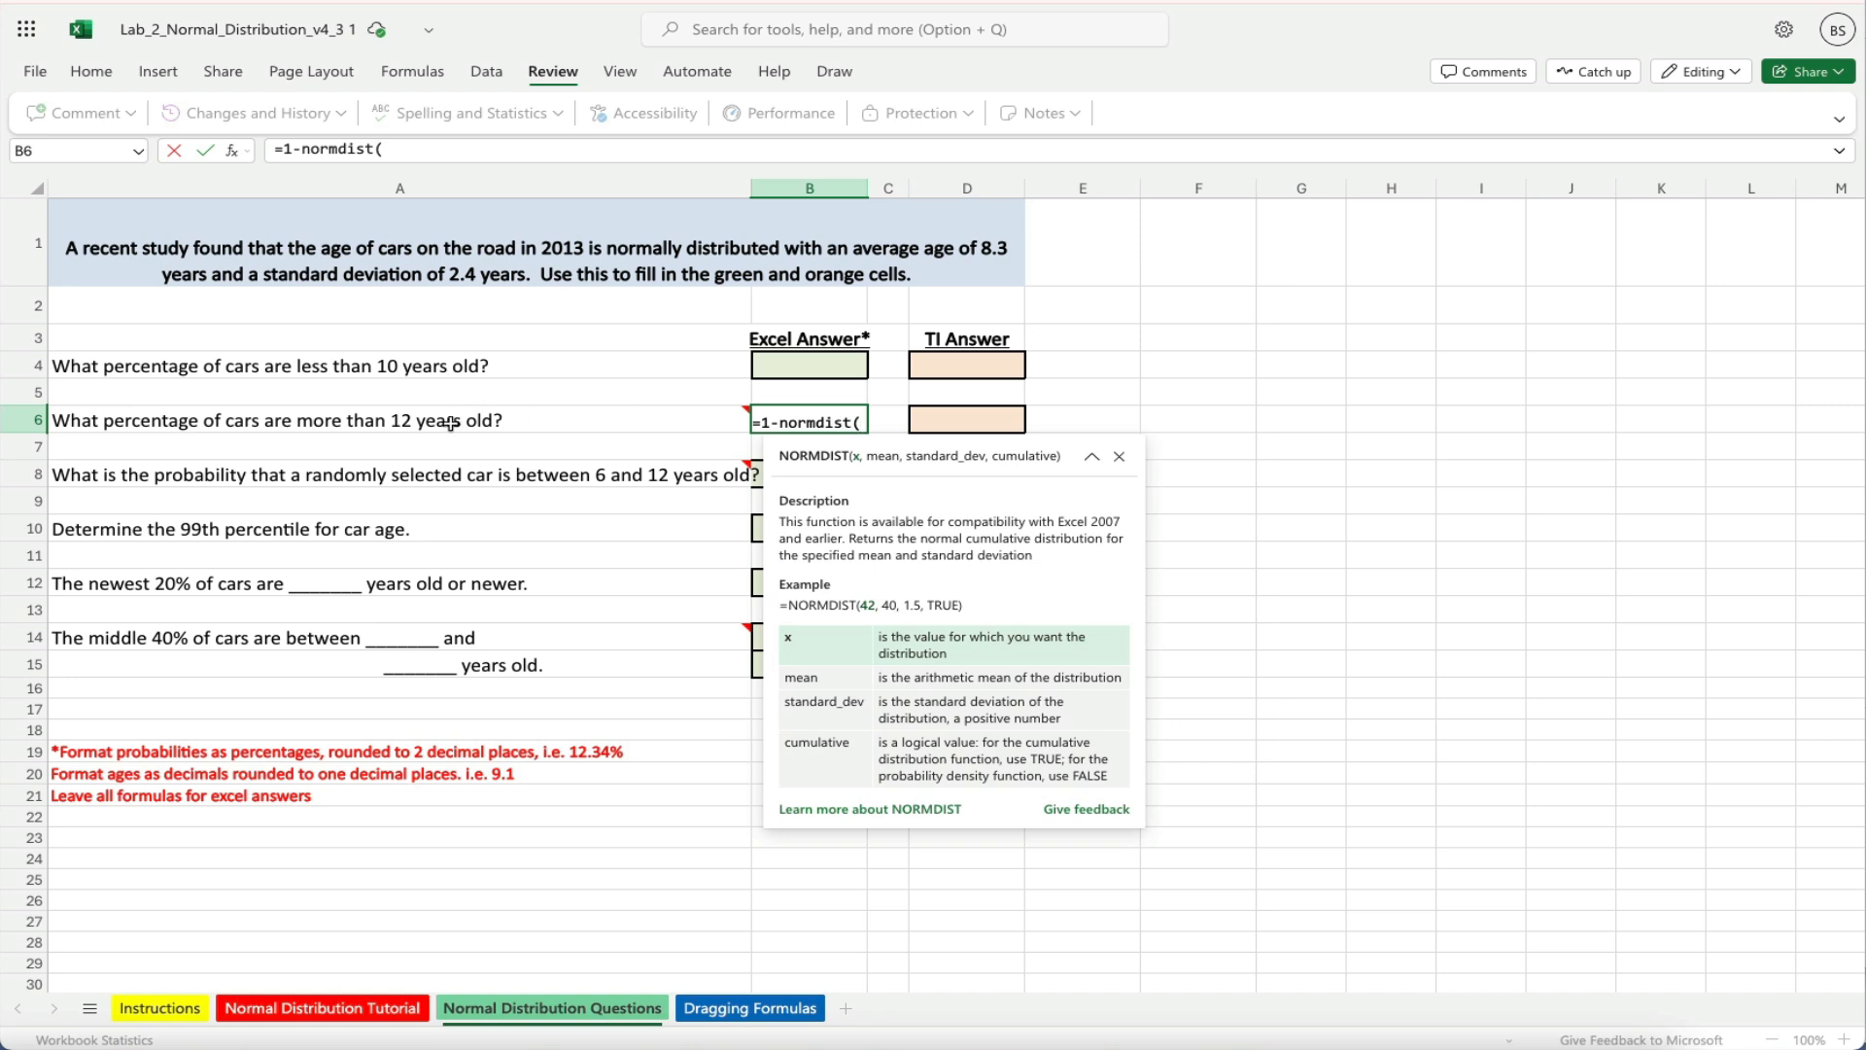
key("BackSpace")
key("BackSpace")
key("BackSpace")
key("BackSpace")
key("BackSpace")
key("BackSpace")
key("BackSpace")
key("BackSpace")
key("BackSpace")
key("BackSpace")
key("BackSpace")
key("BackSpace")
left_click(579, 477)
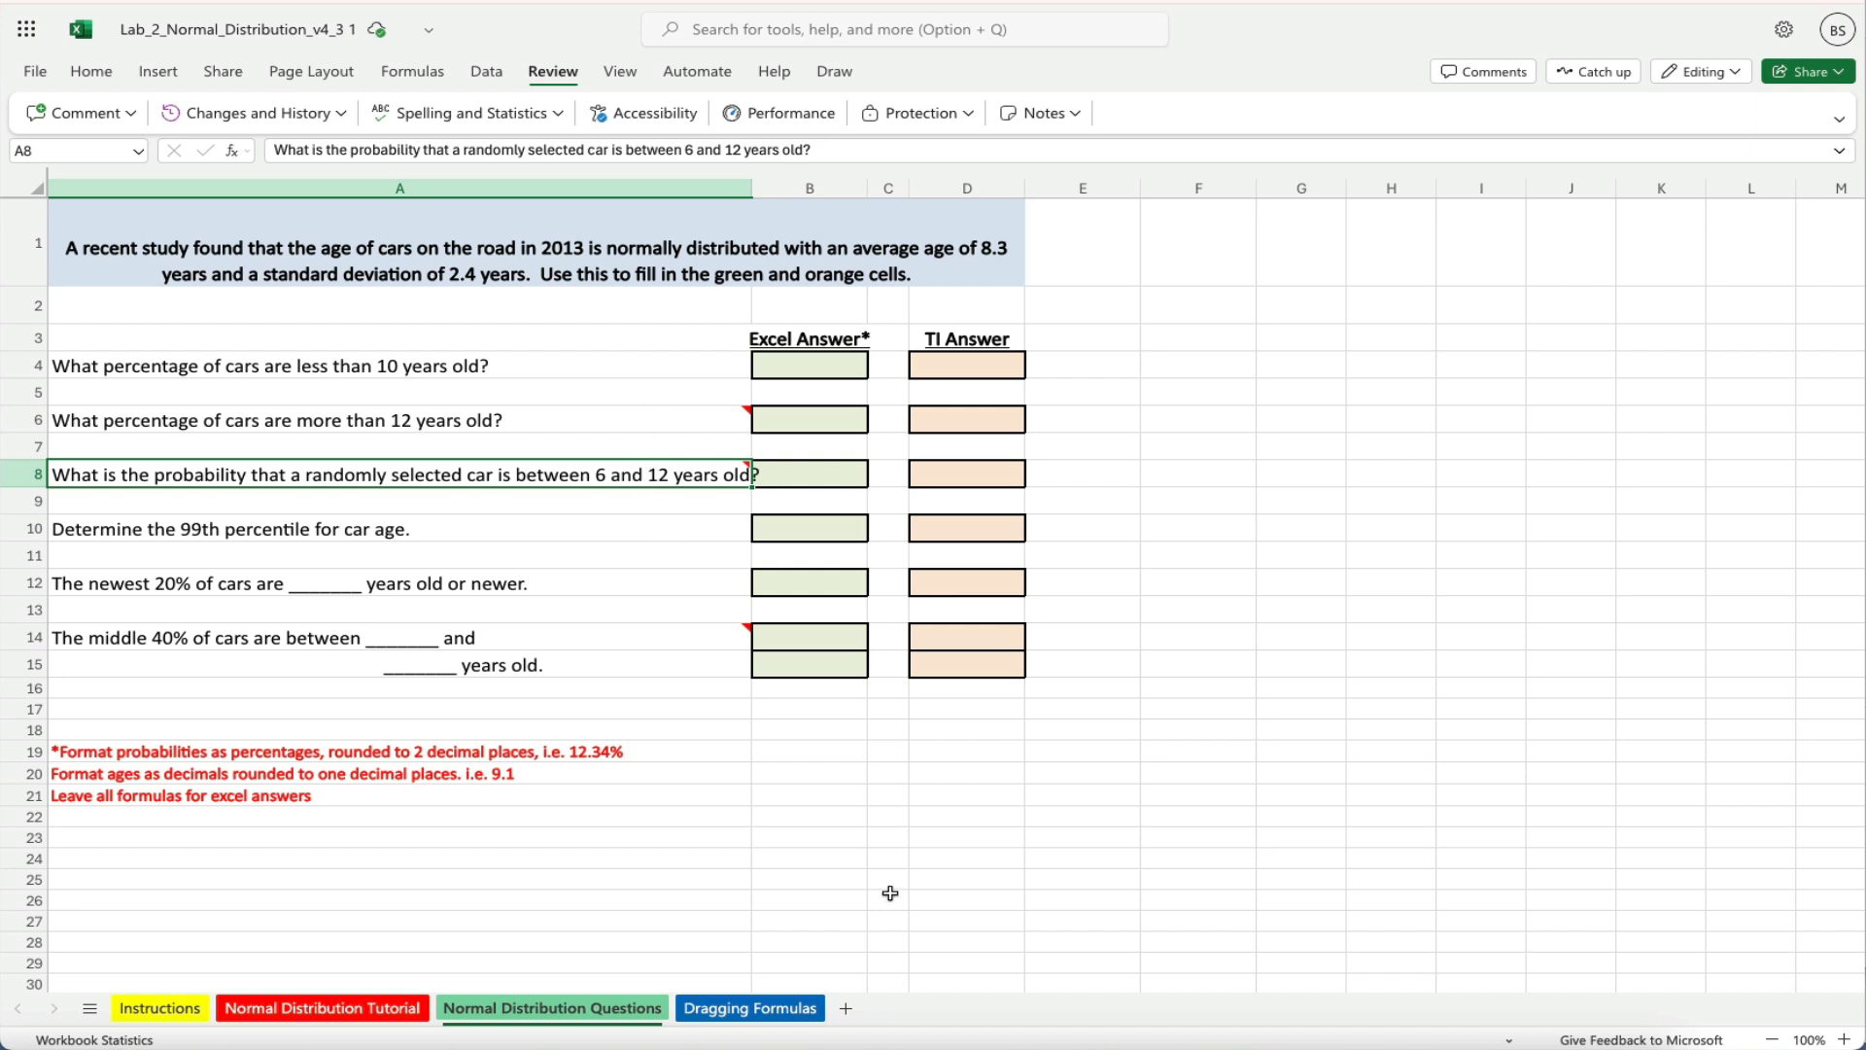
Read the hint notes on the Dragging Formulas sheet and on A6 and A8 of the Normal Distribution Questions sheet
left_click(752, 1018)
mouse_move(1209, 431)
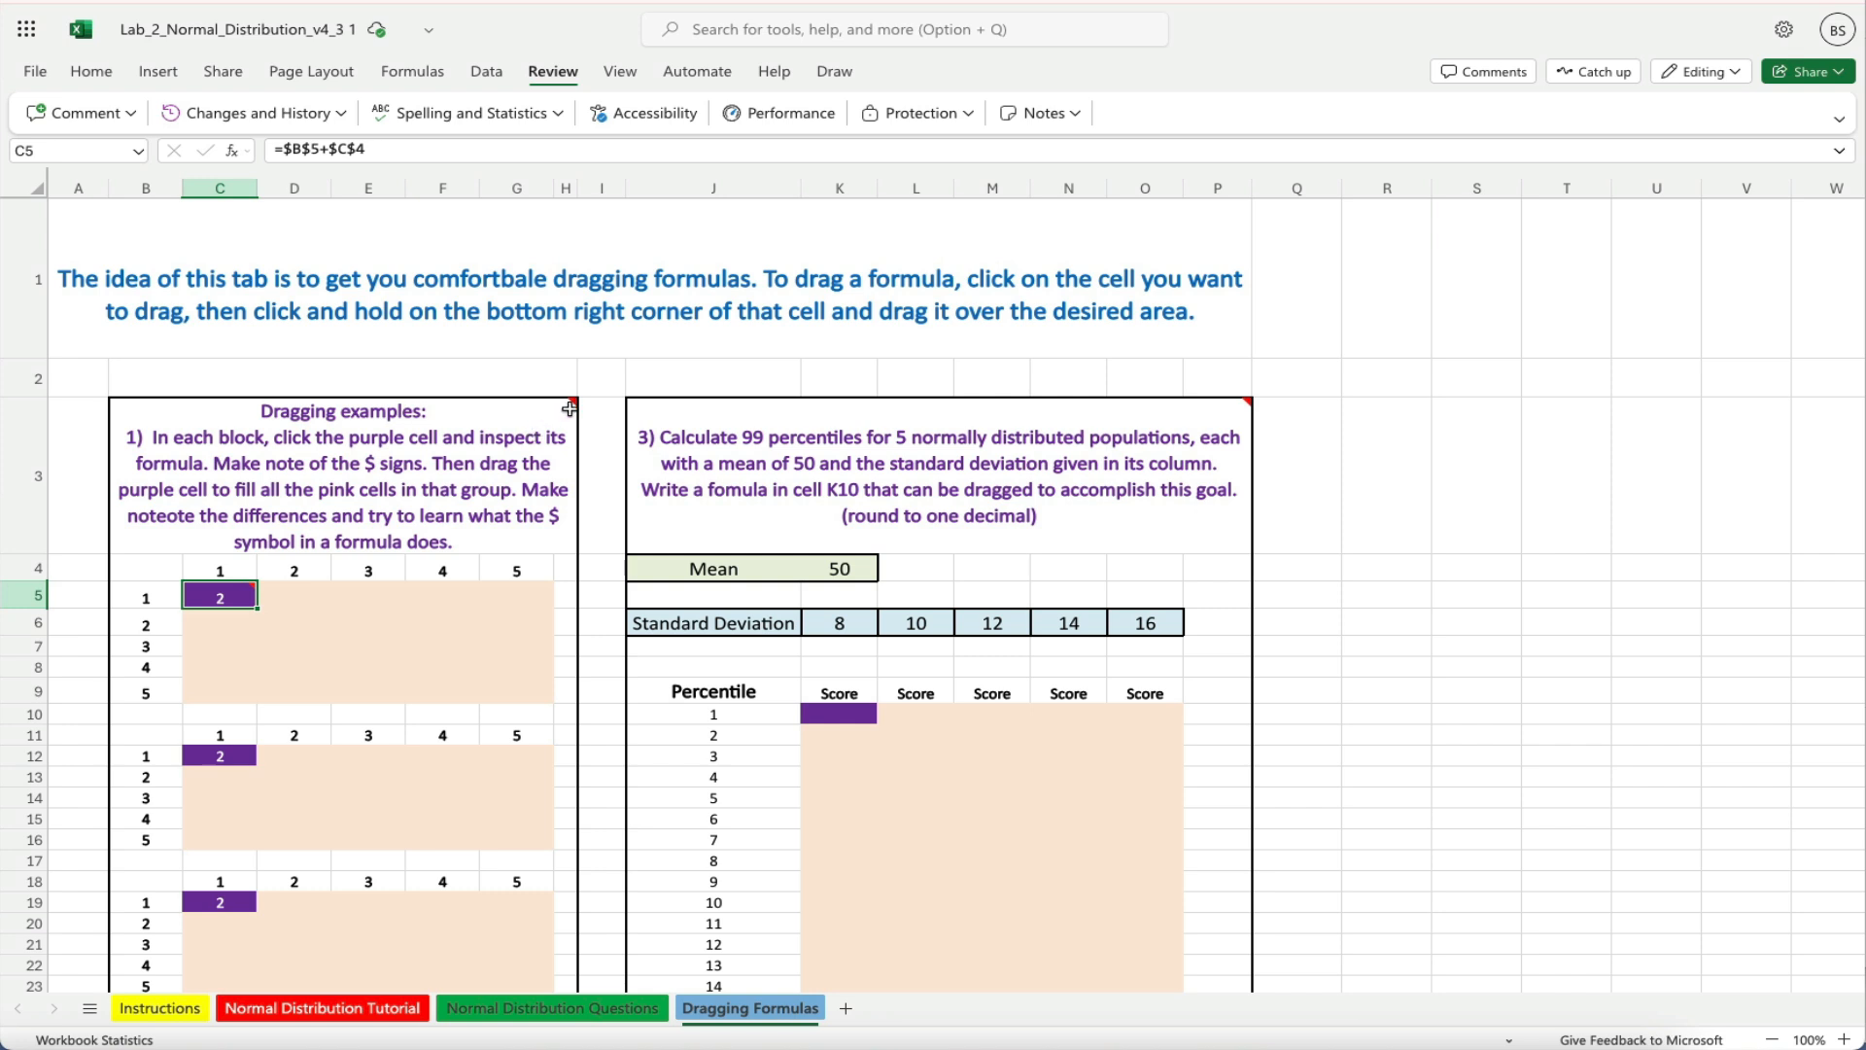
mouse_move(1249, 405)
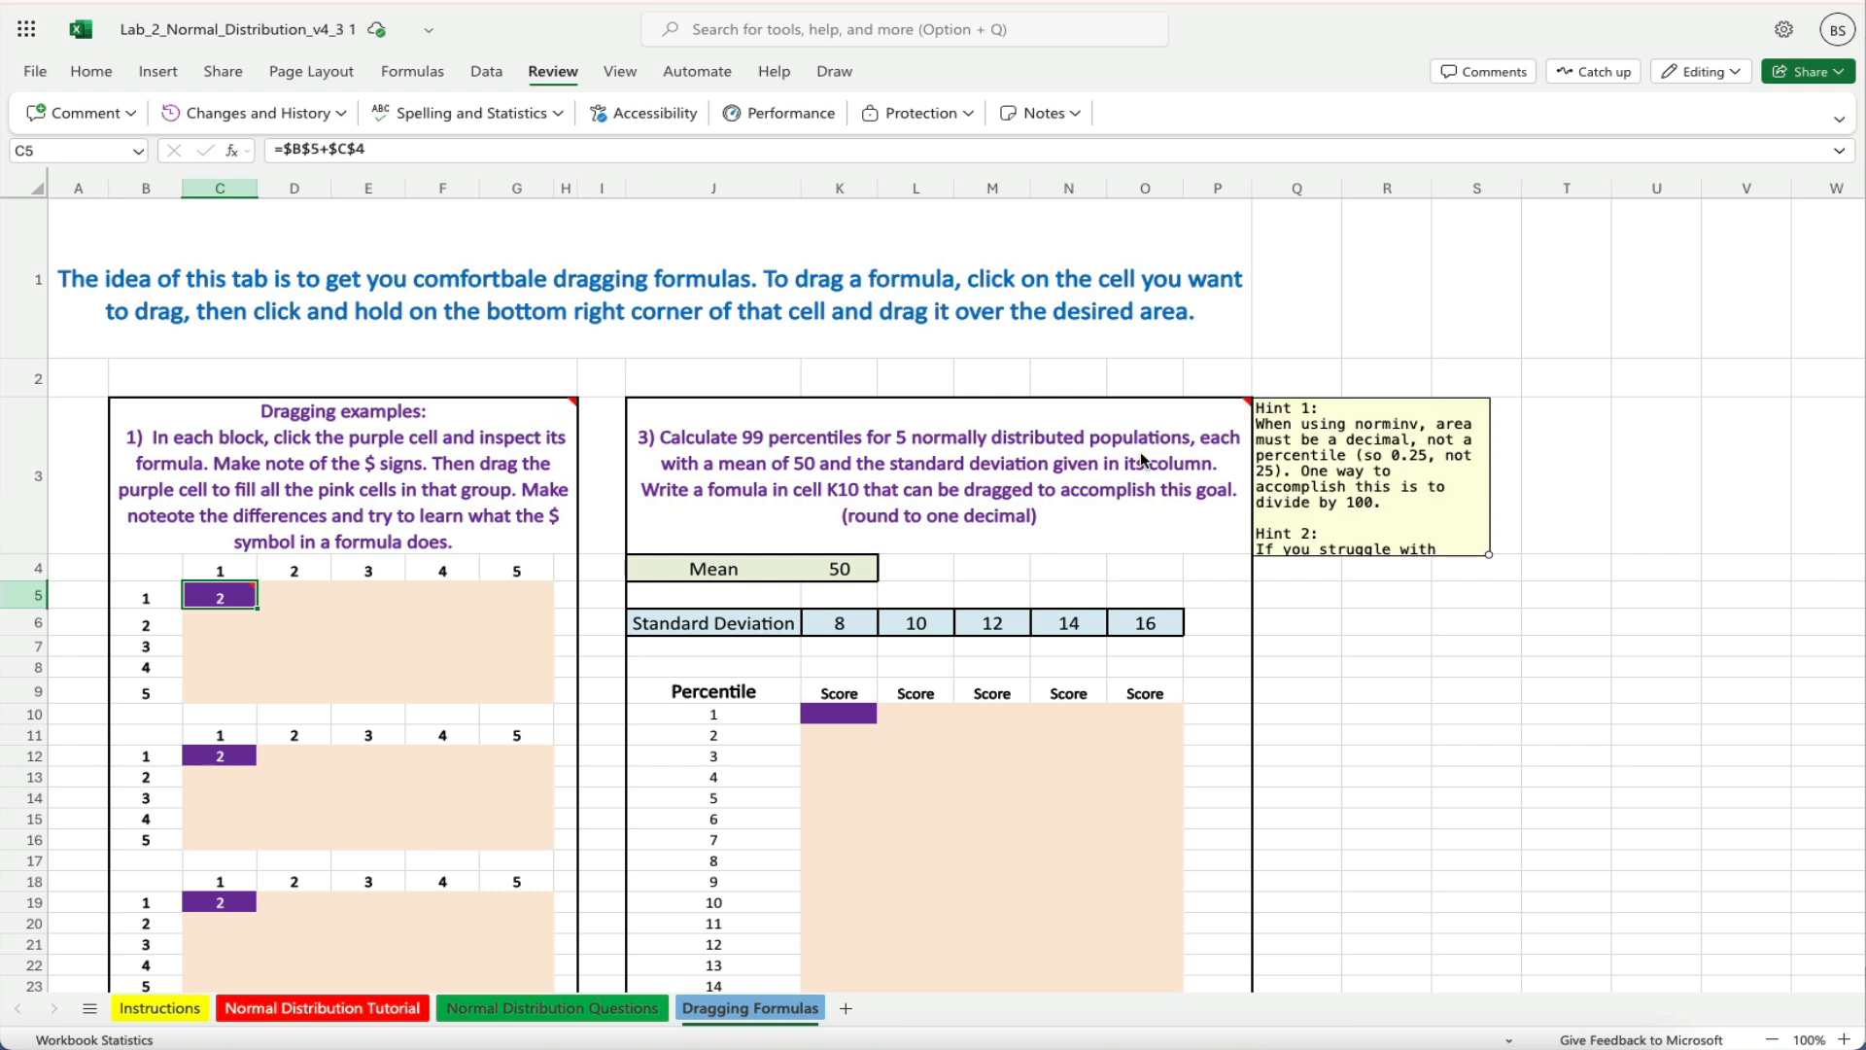
mouse_move(573, 406)
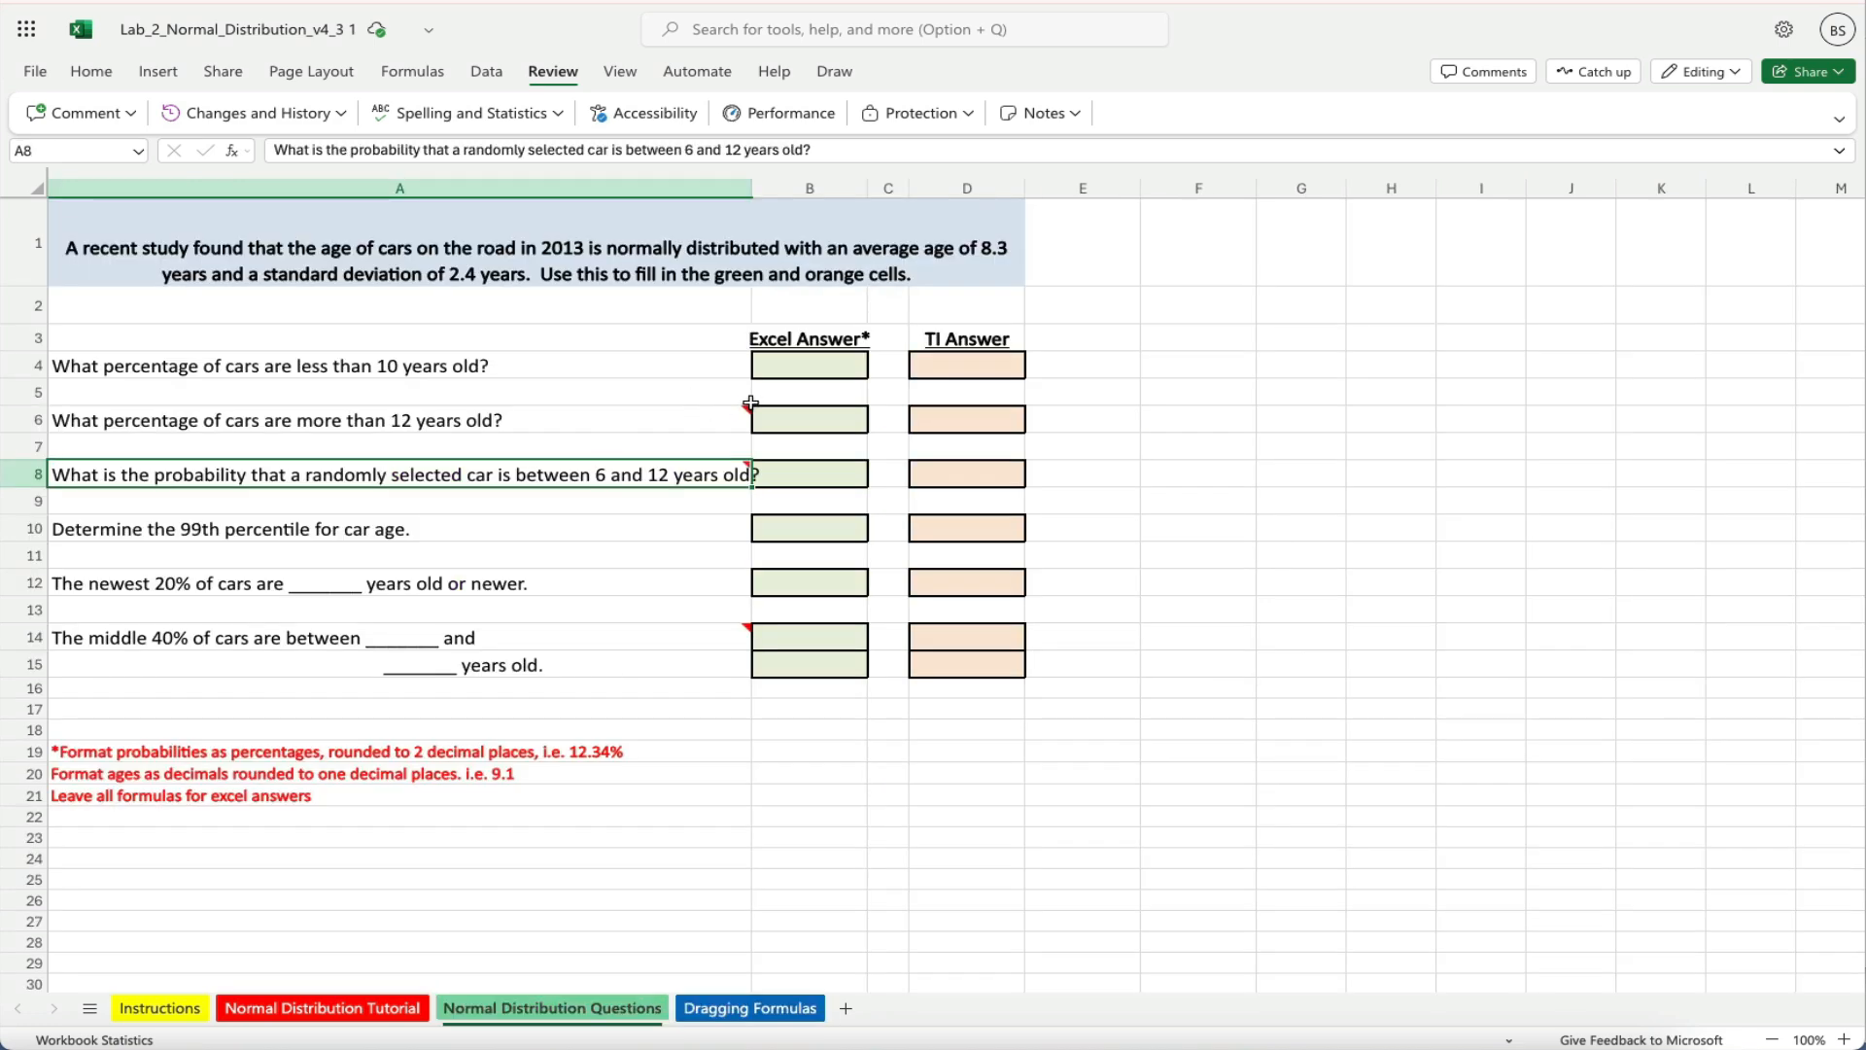
mouse_move(748, 415)
mouse_move(747, 474)
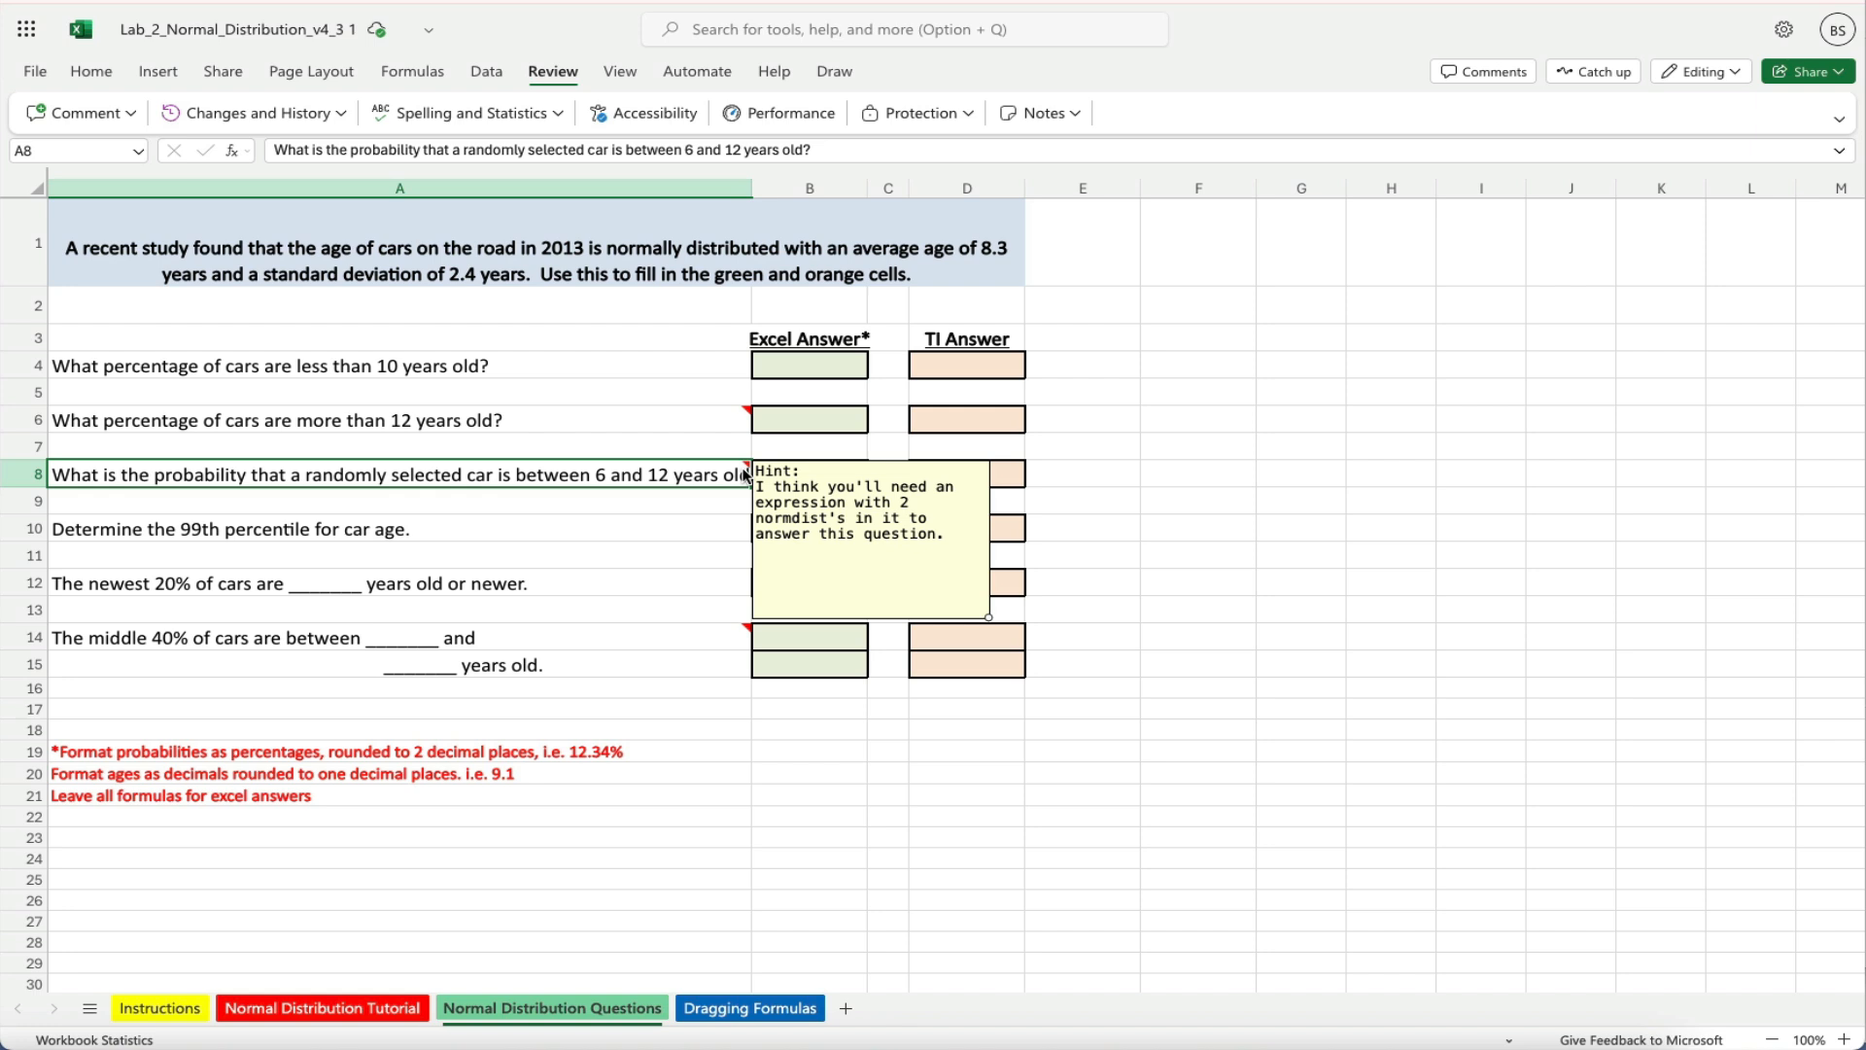
On the Dragging Formulas sheet, show the percentile task's hint note and enlarge it so both hints are readable
left_click(735, 1009)
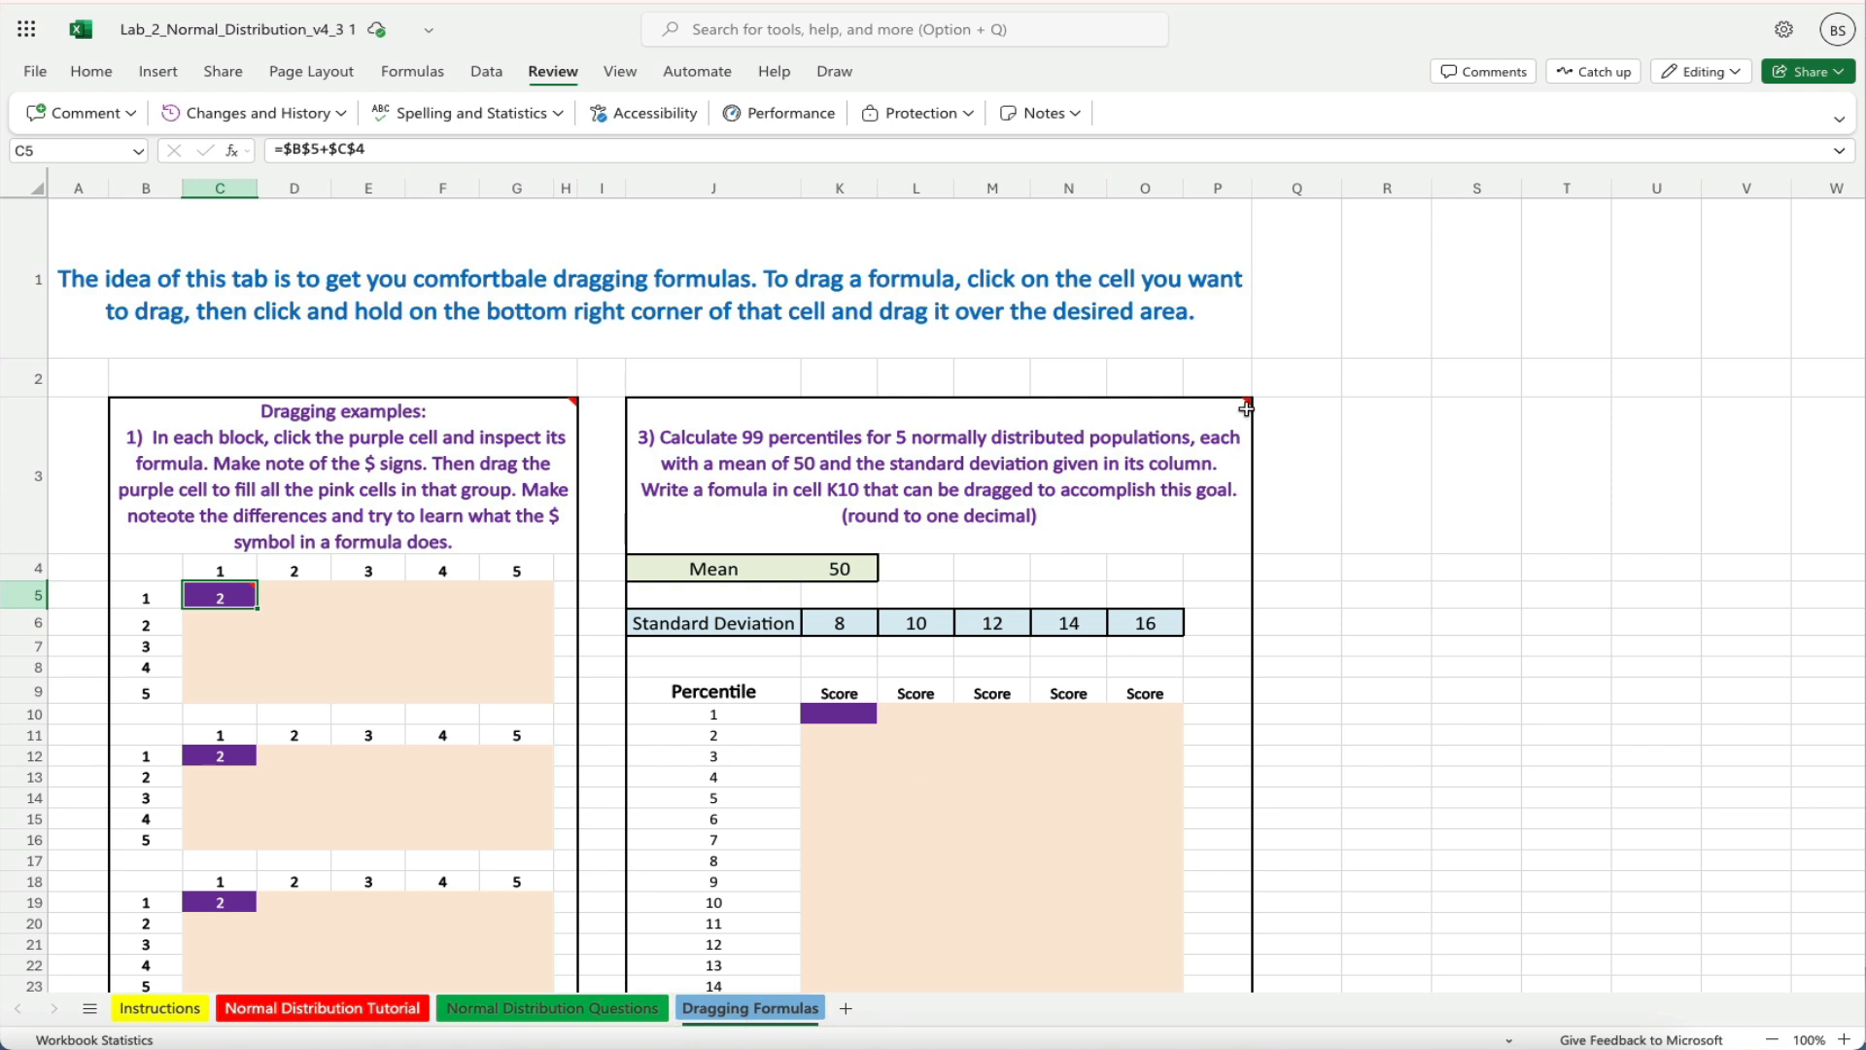
mouse_move(1251, 407)
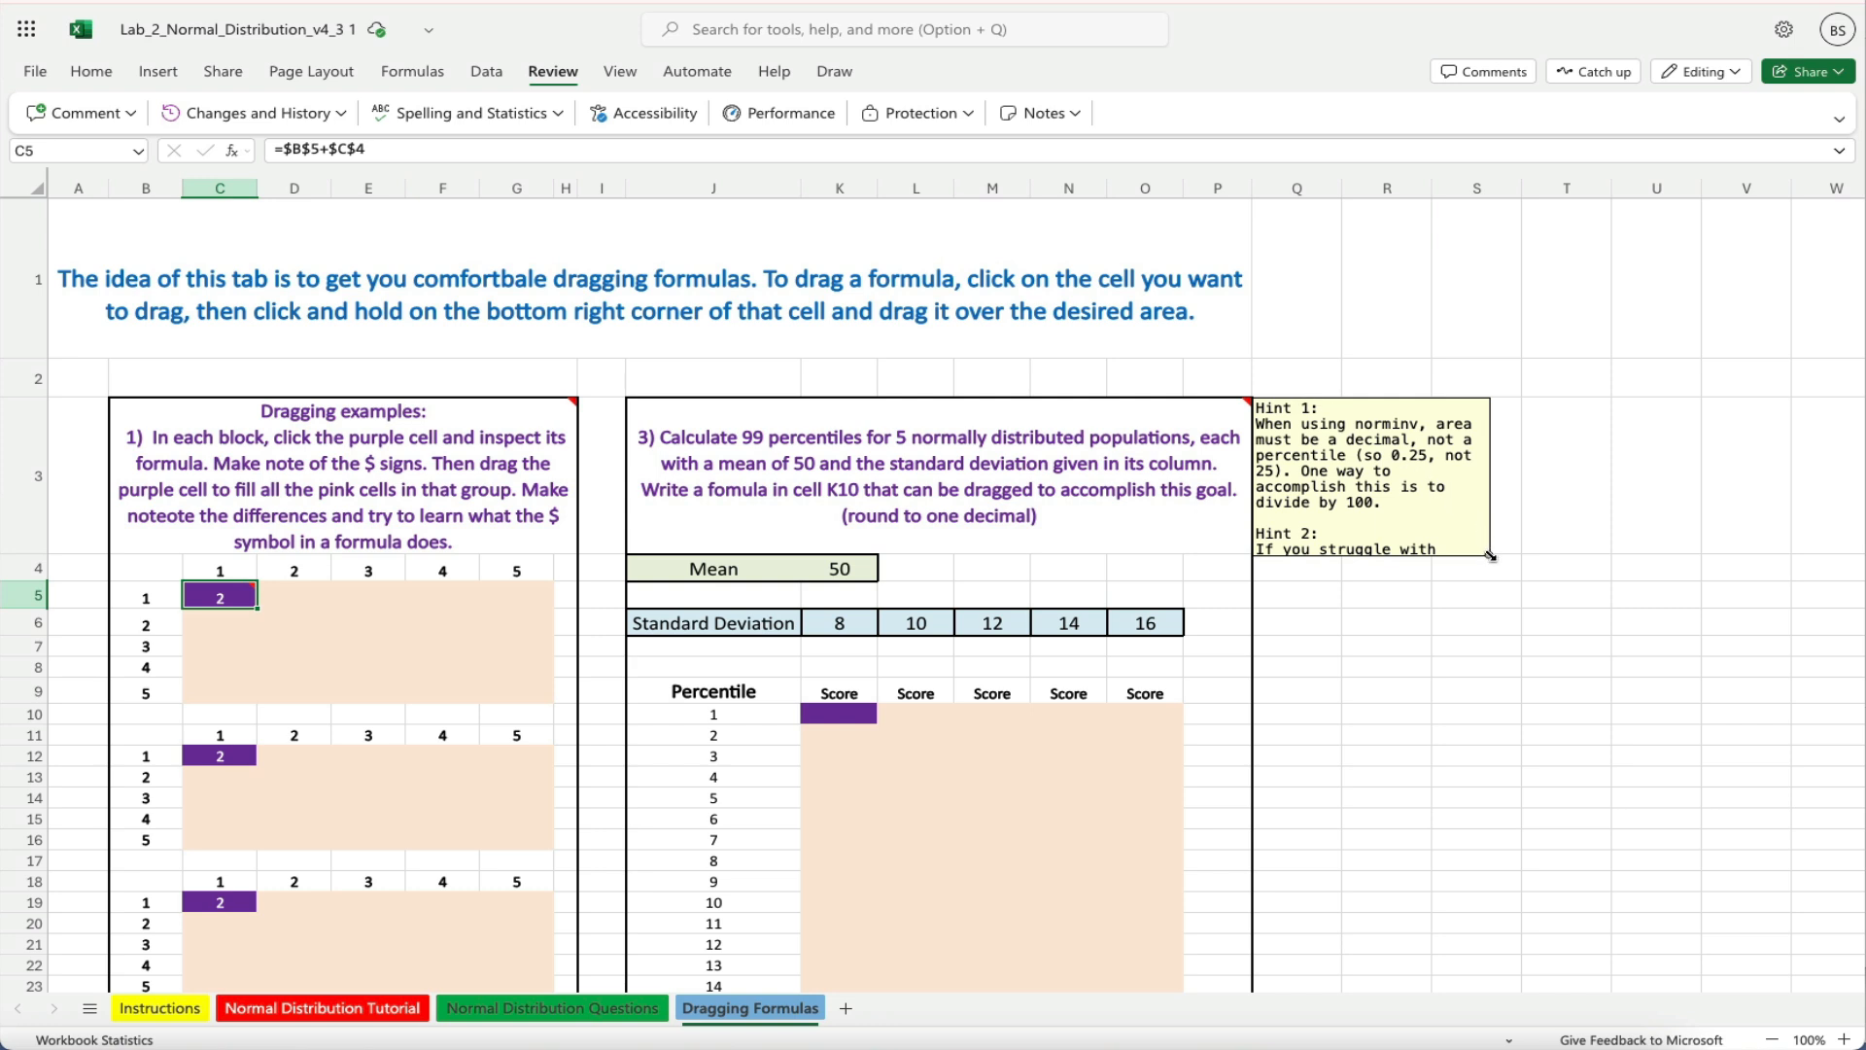
left_click_drag(1490, 556, 1851, 650)
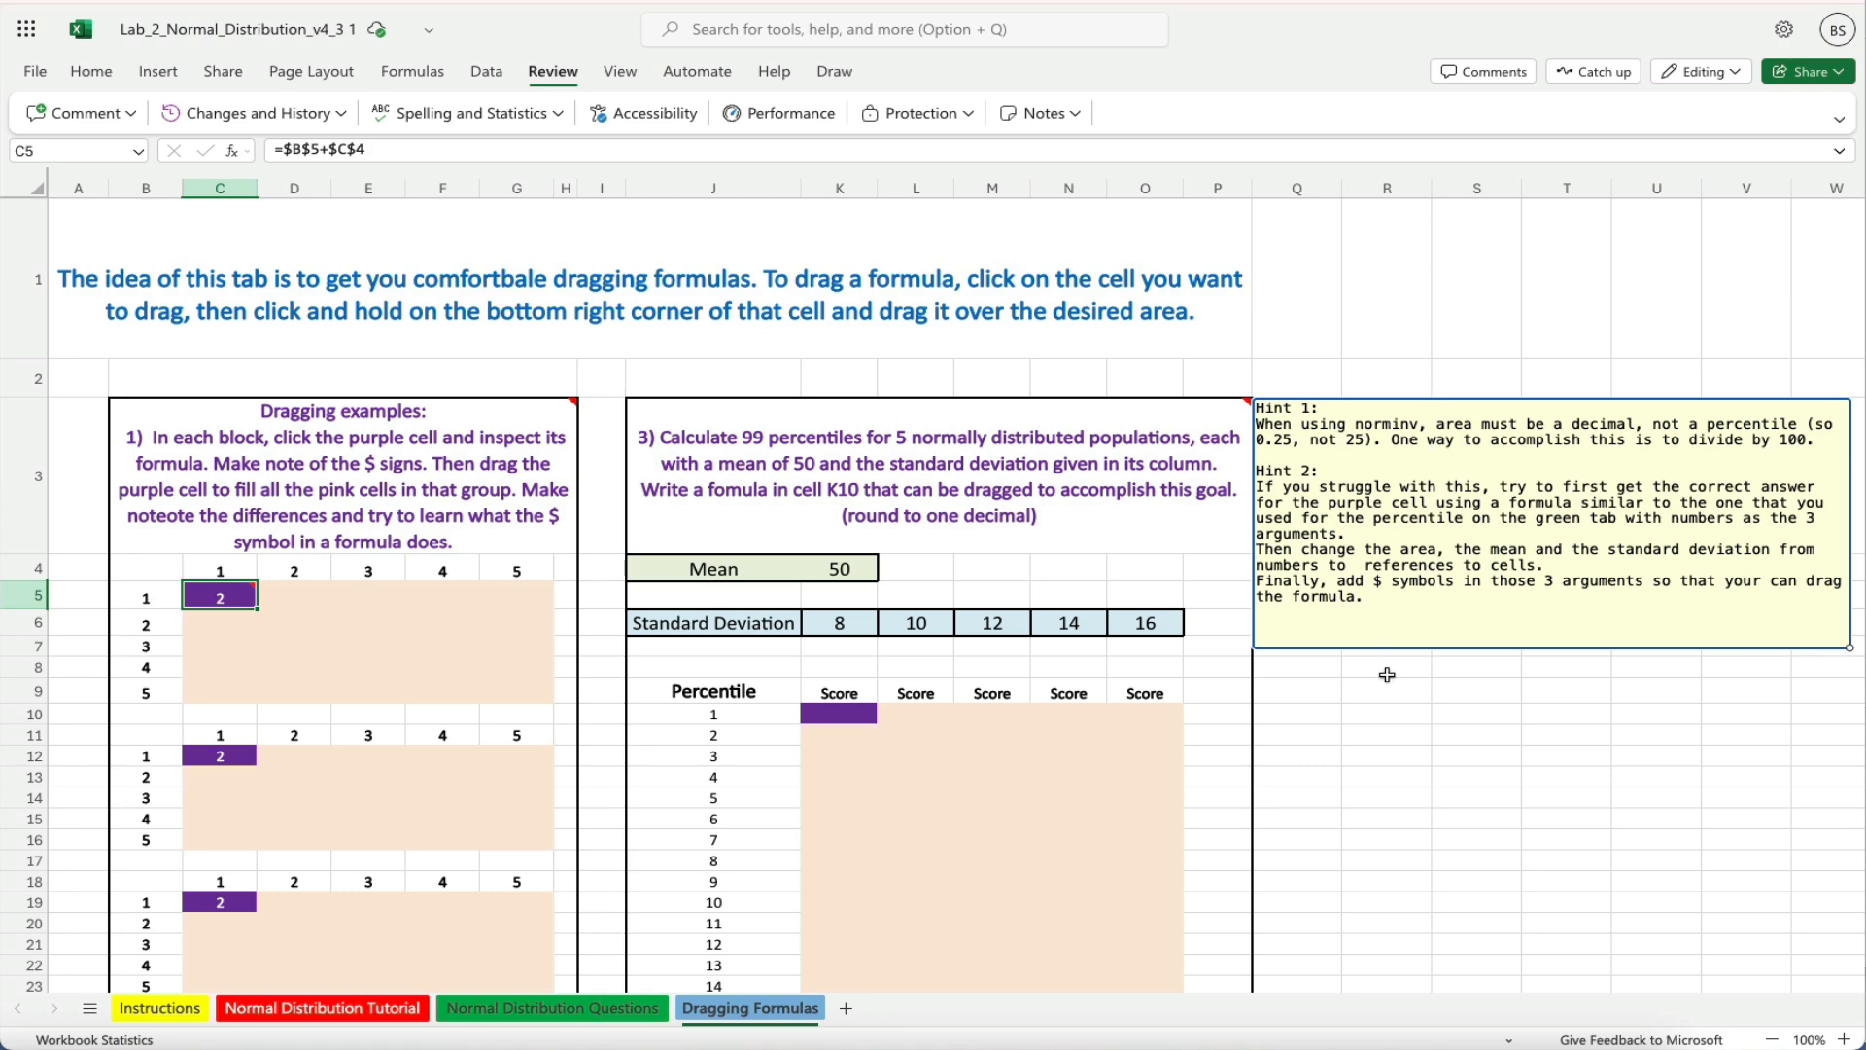
Start a norm.inv formula in K10 with the percentile in J10 divided by 100 as its probability
scroll(1386, 675, "down", 5)
scroll(946, 496, "up", 4)
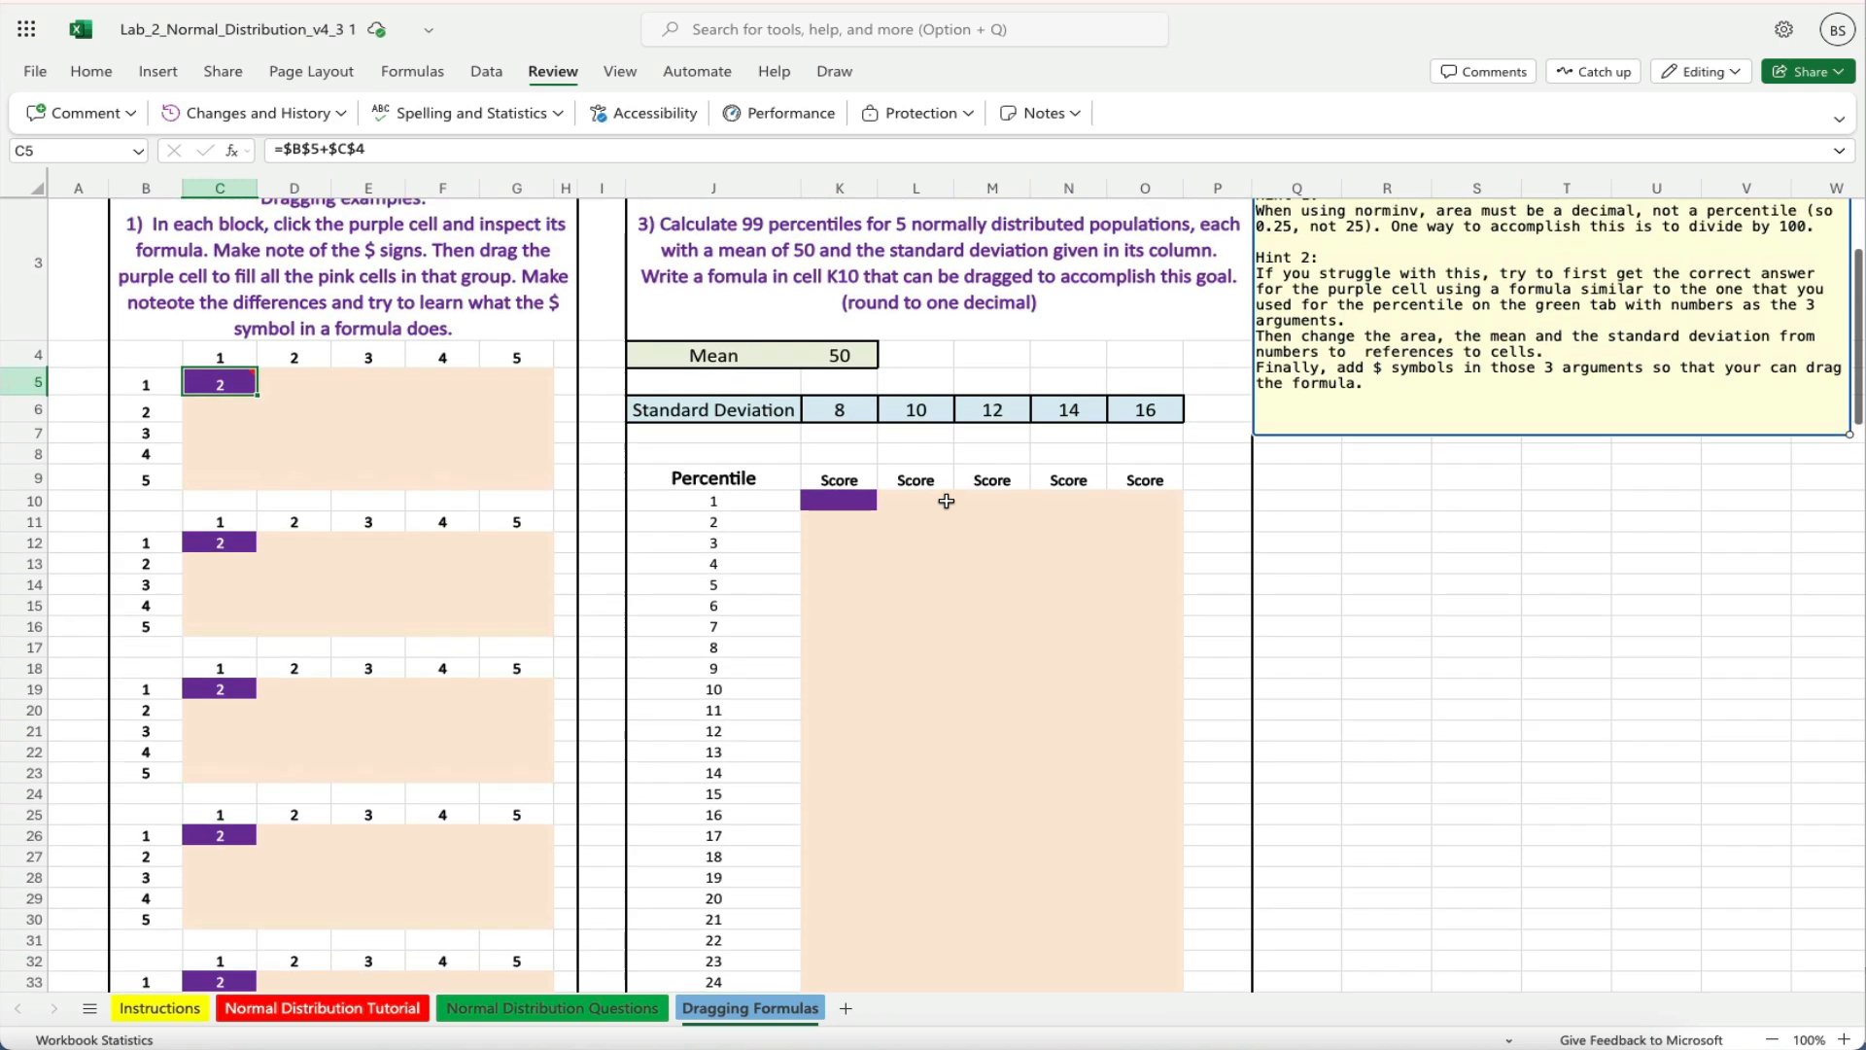
left_click(839, 639)
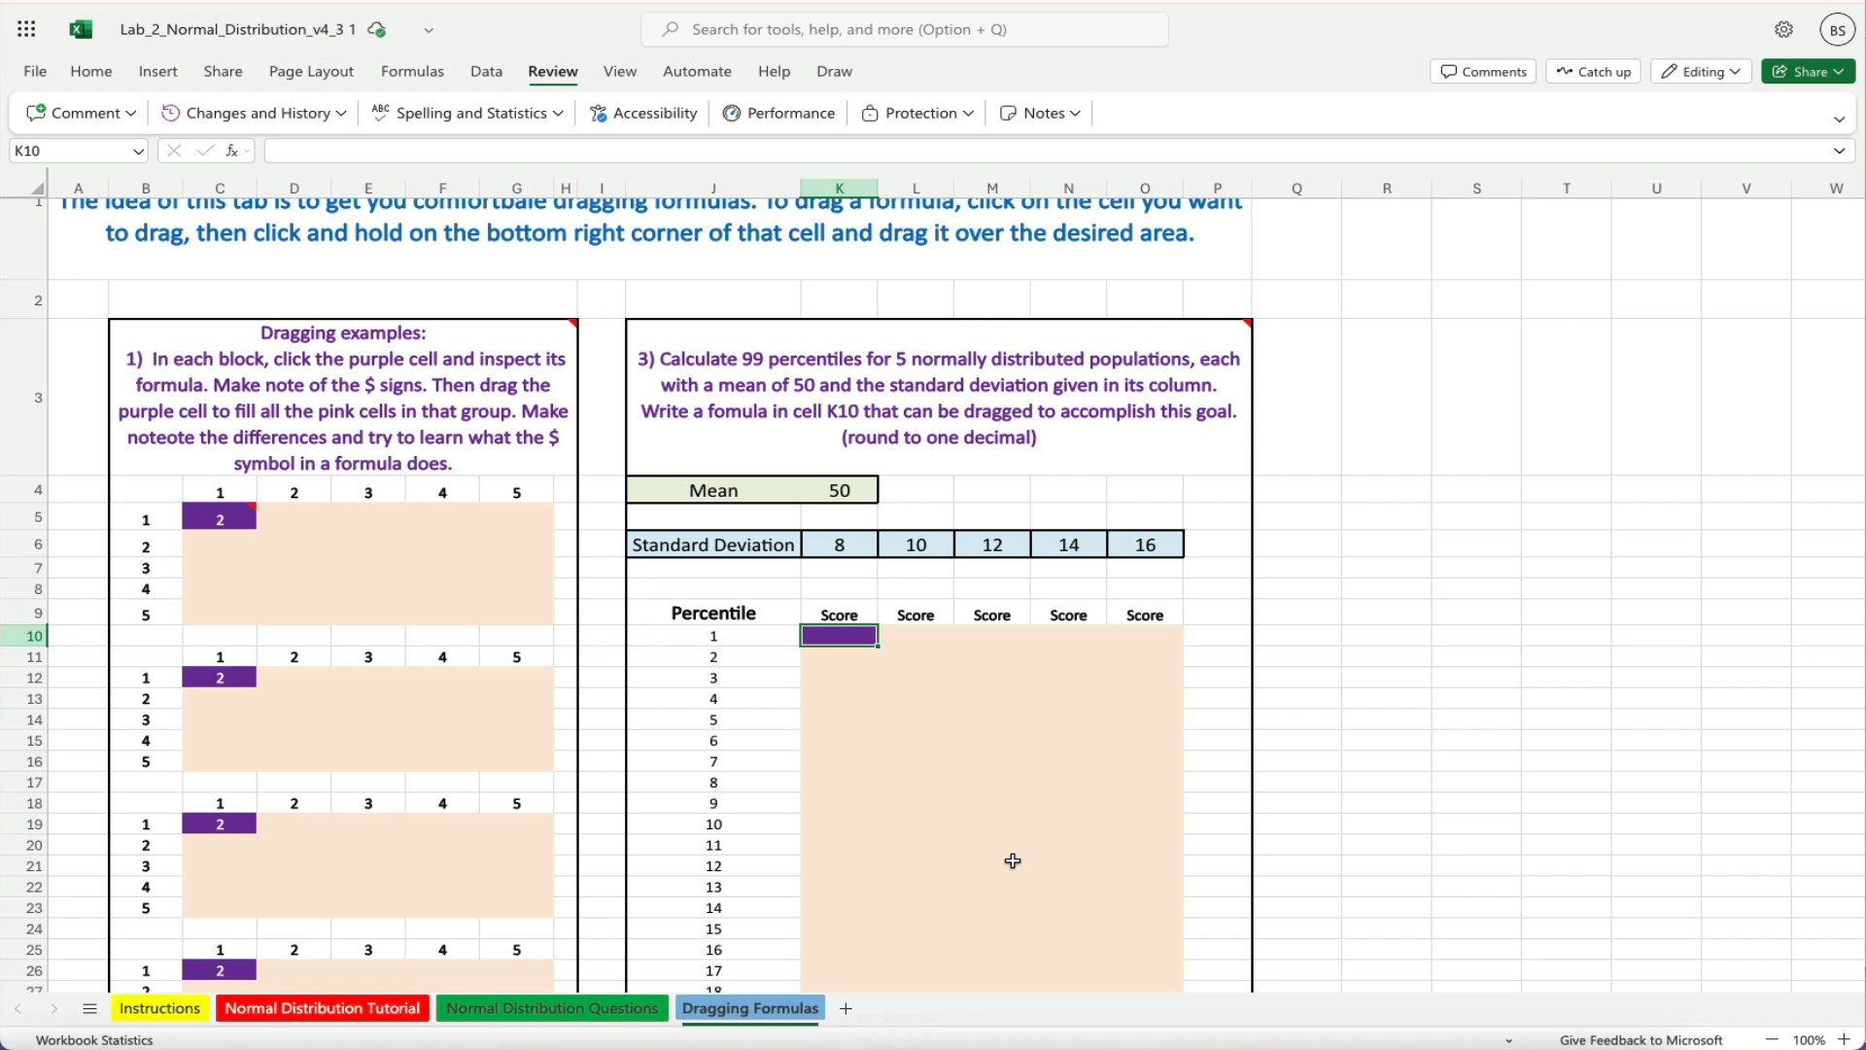
type("=")
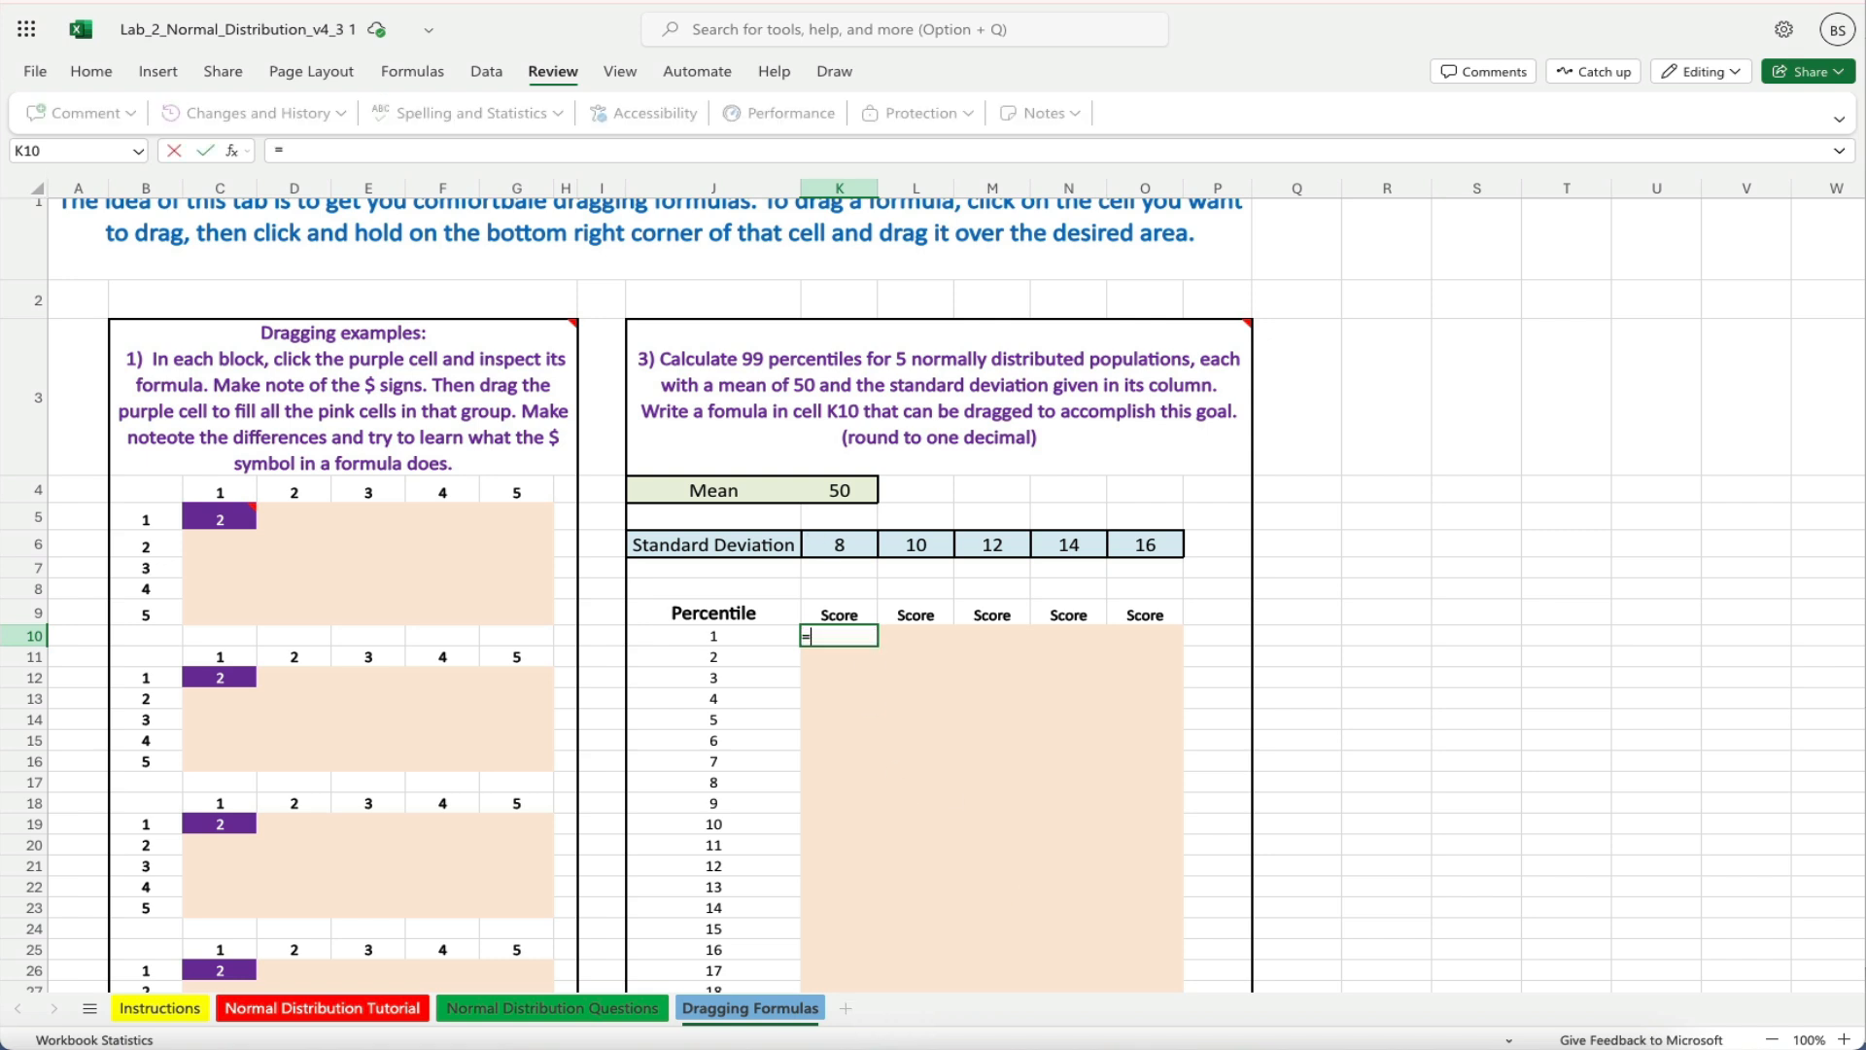
type("norm.inv(")
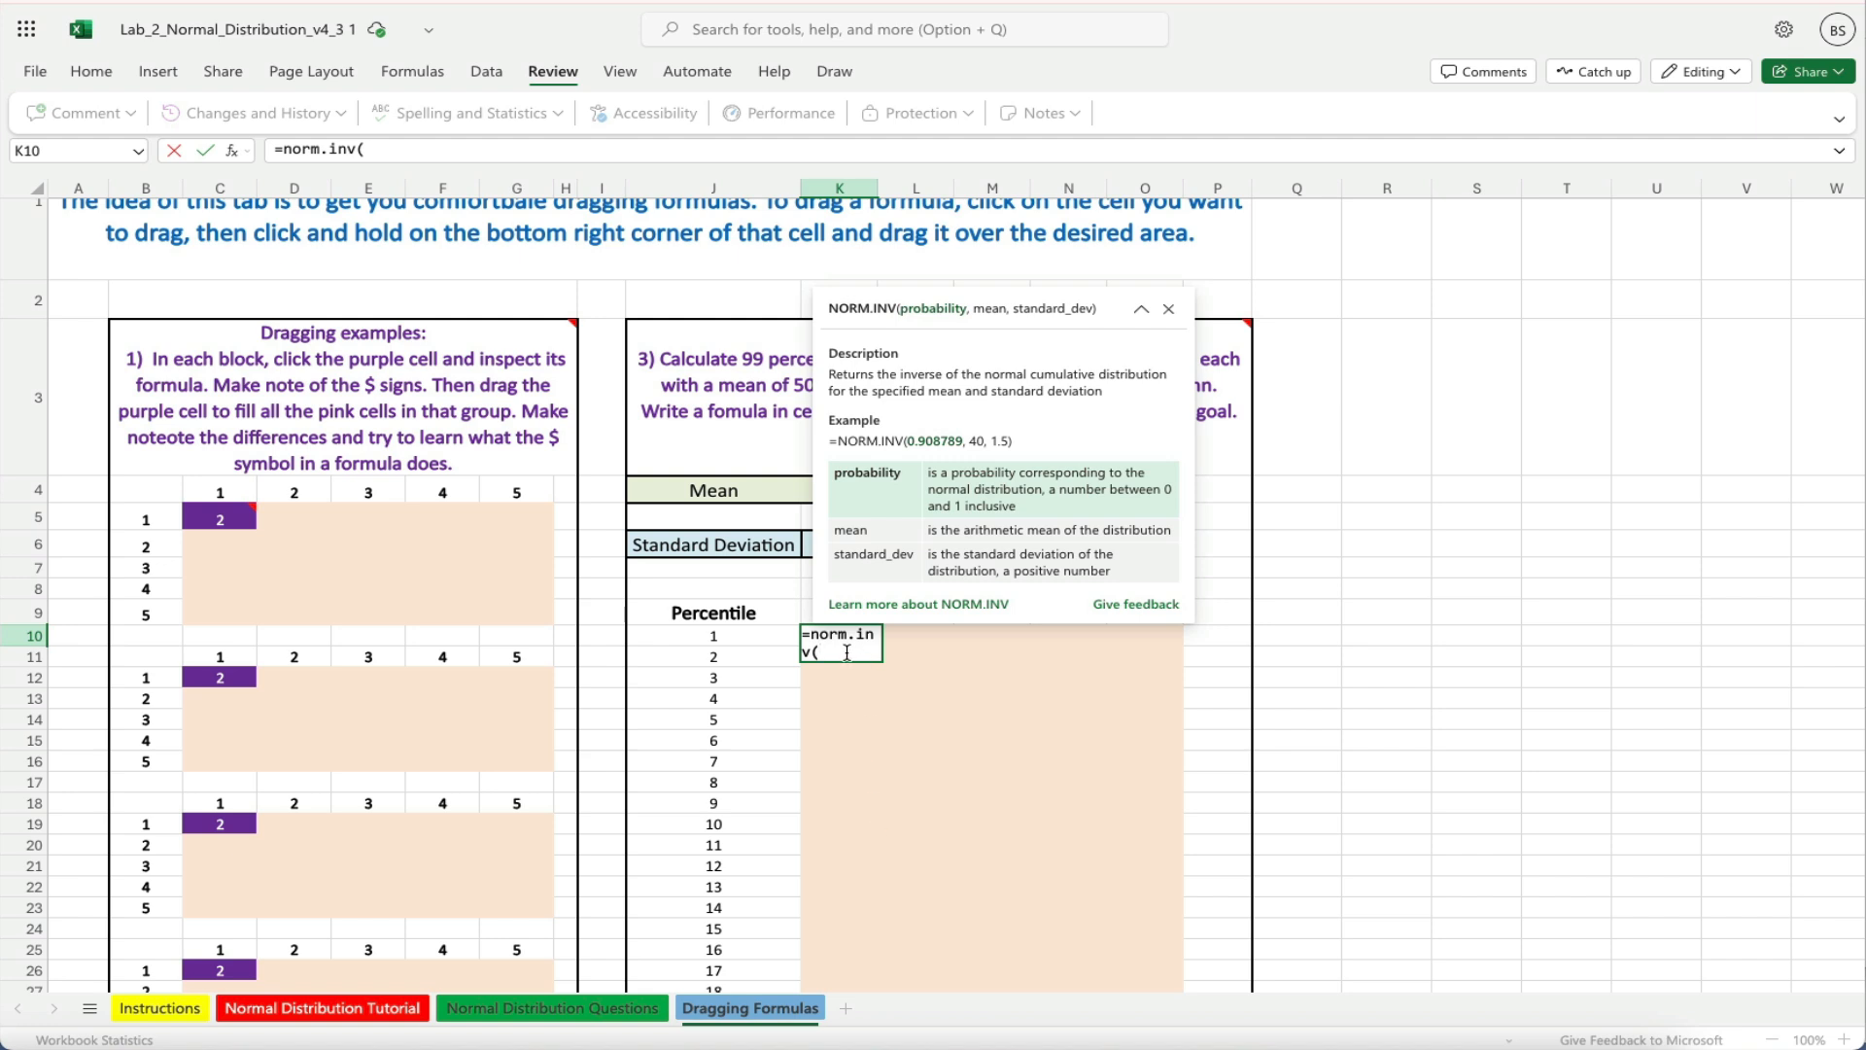
left_click(749, 634)
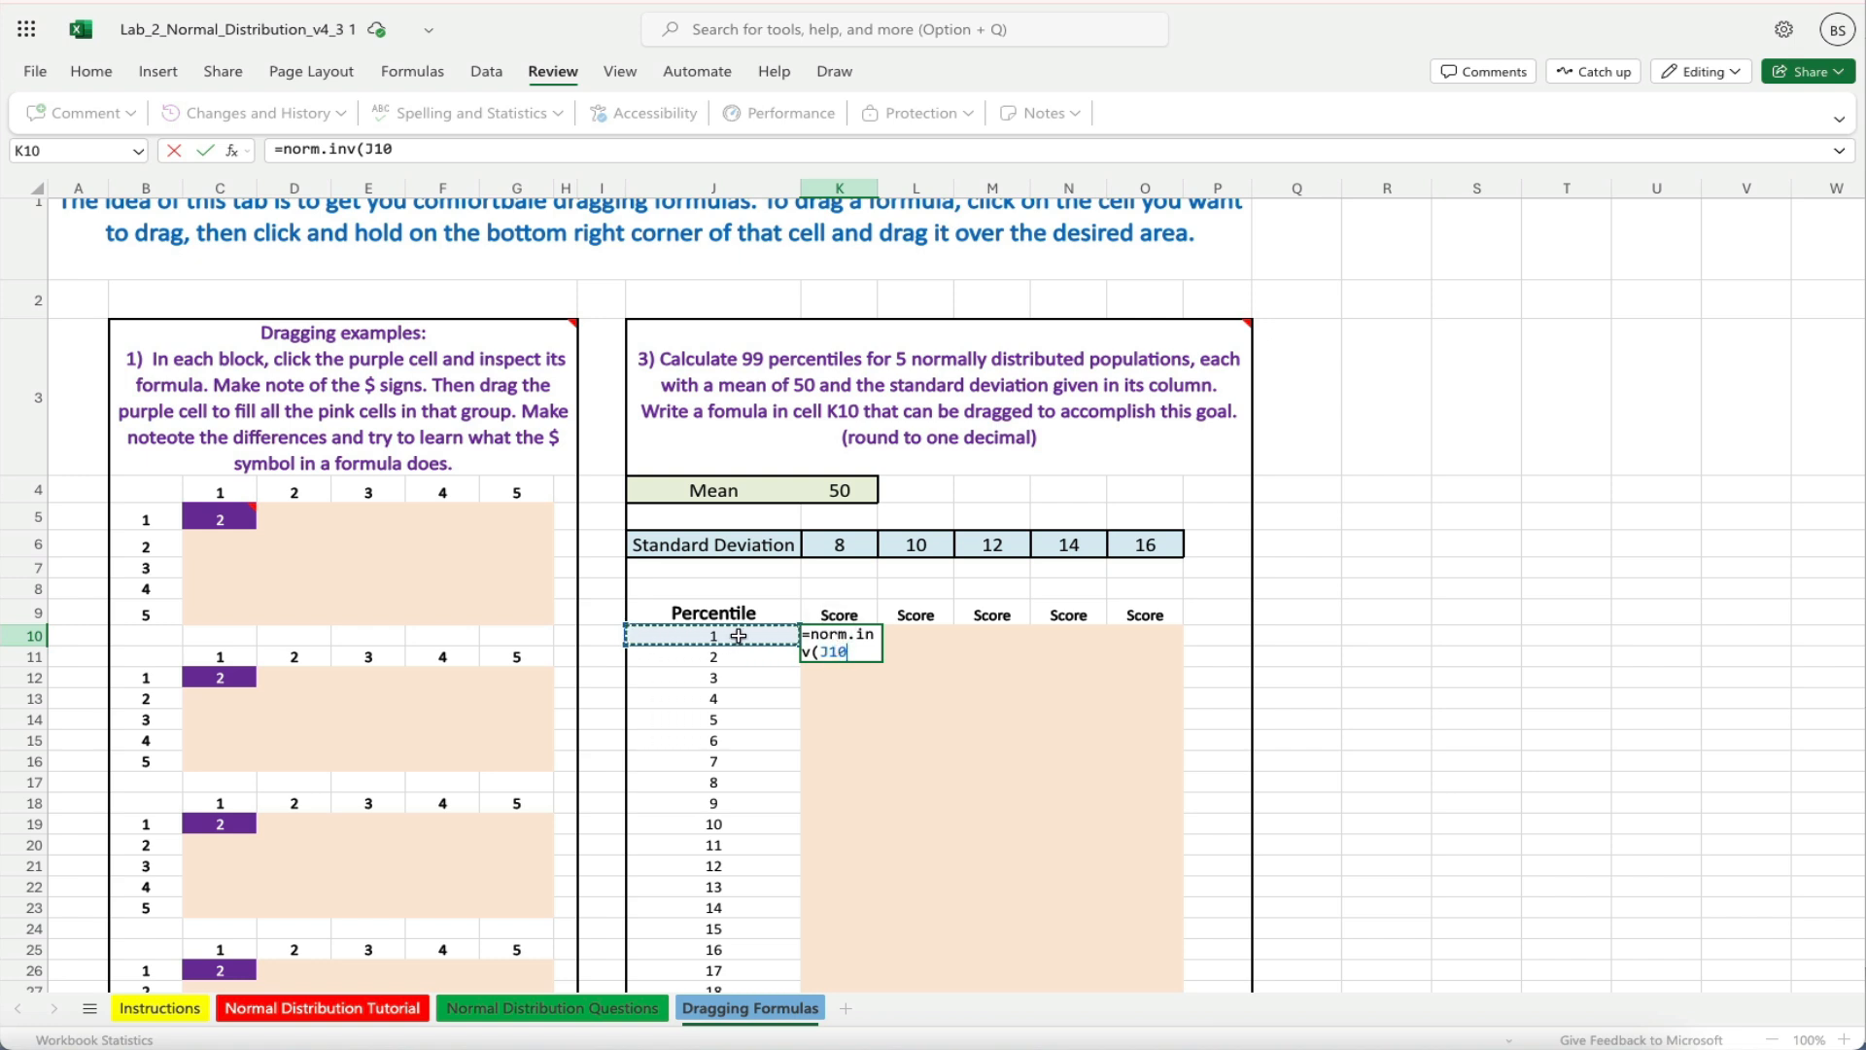
type("/100")
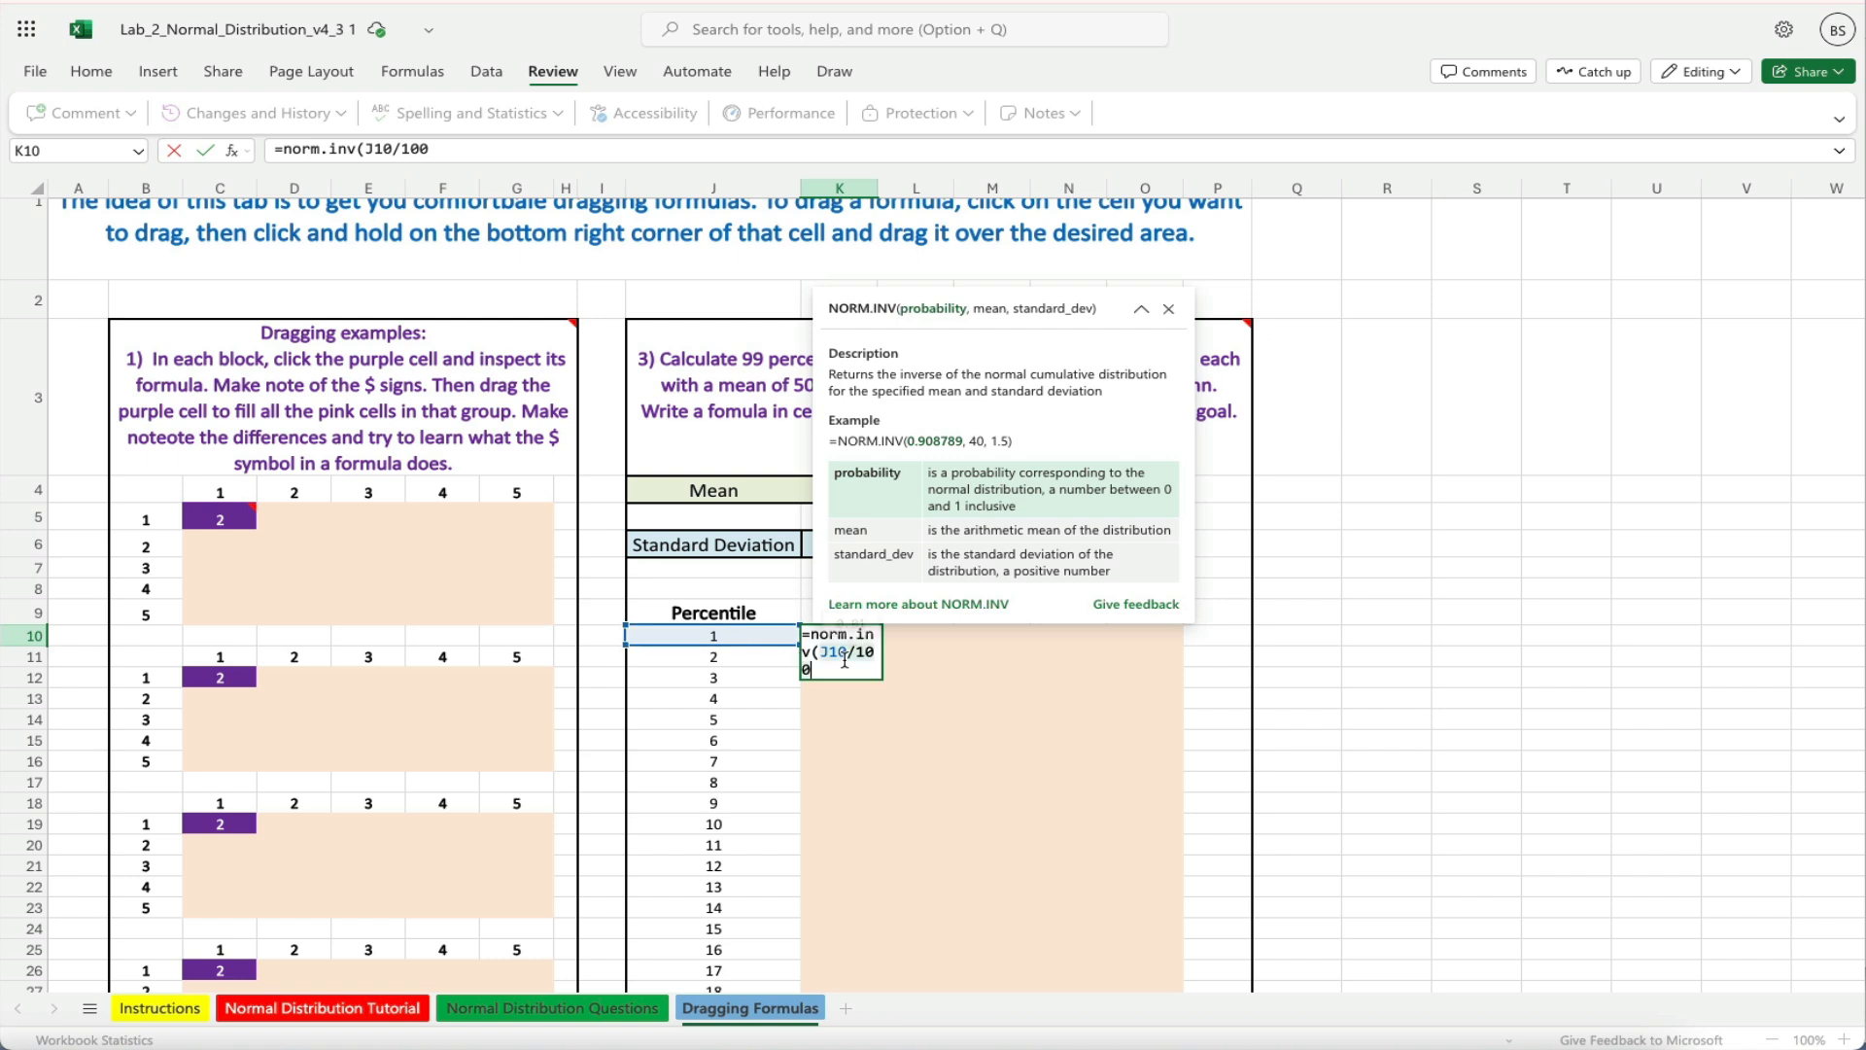
Add the mean in K4 and the standard deviation in K6 as the remaining arguments of the K10 formula
mouse_move(845, 660)
type(",")
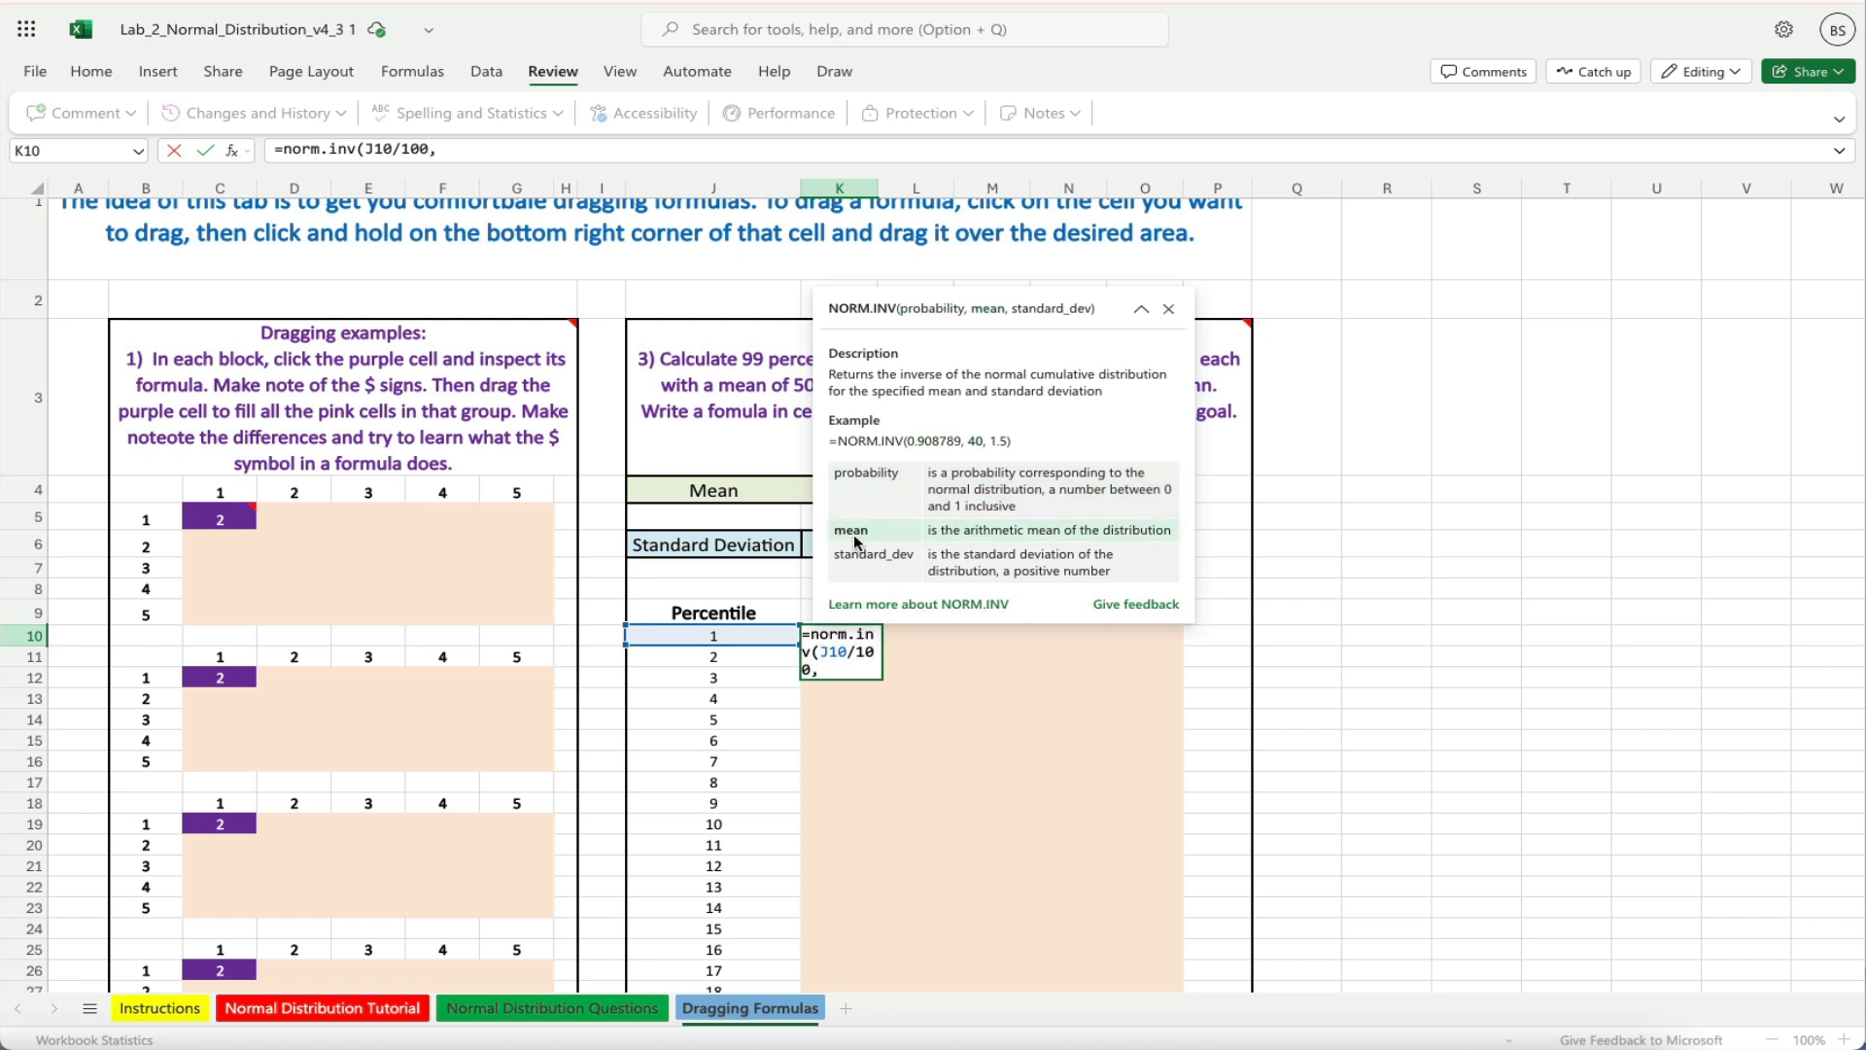
left_click(1169, 309)
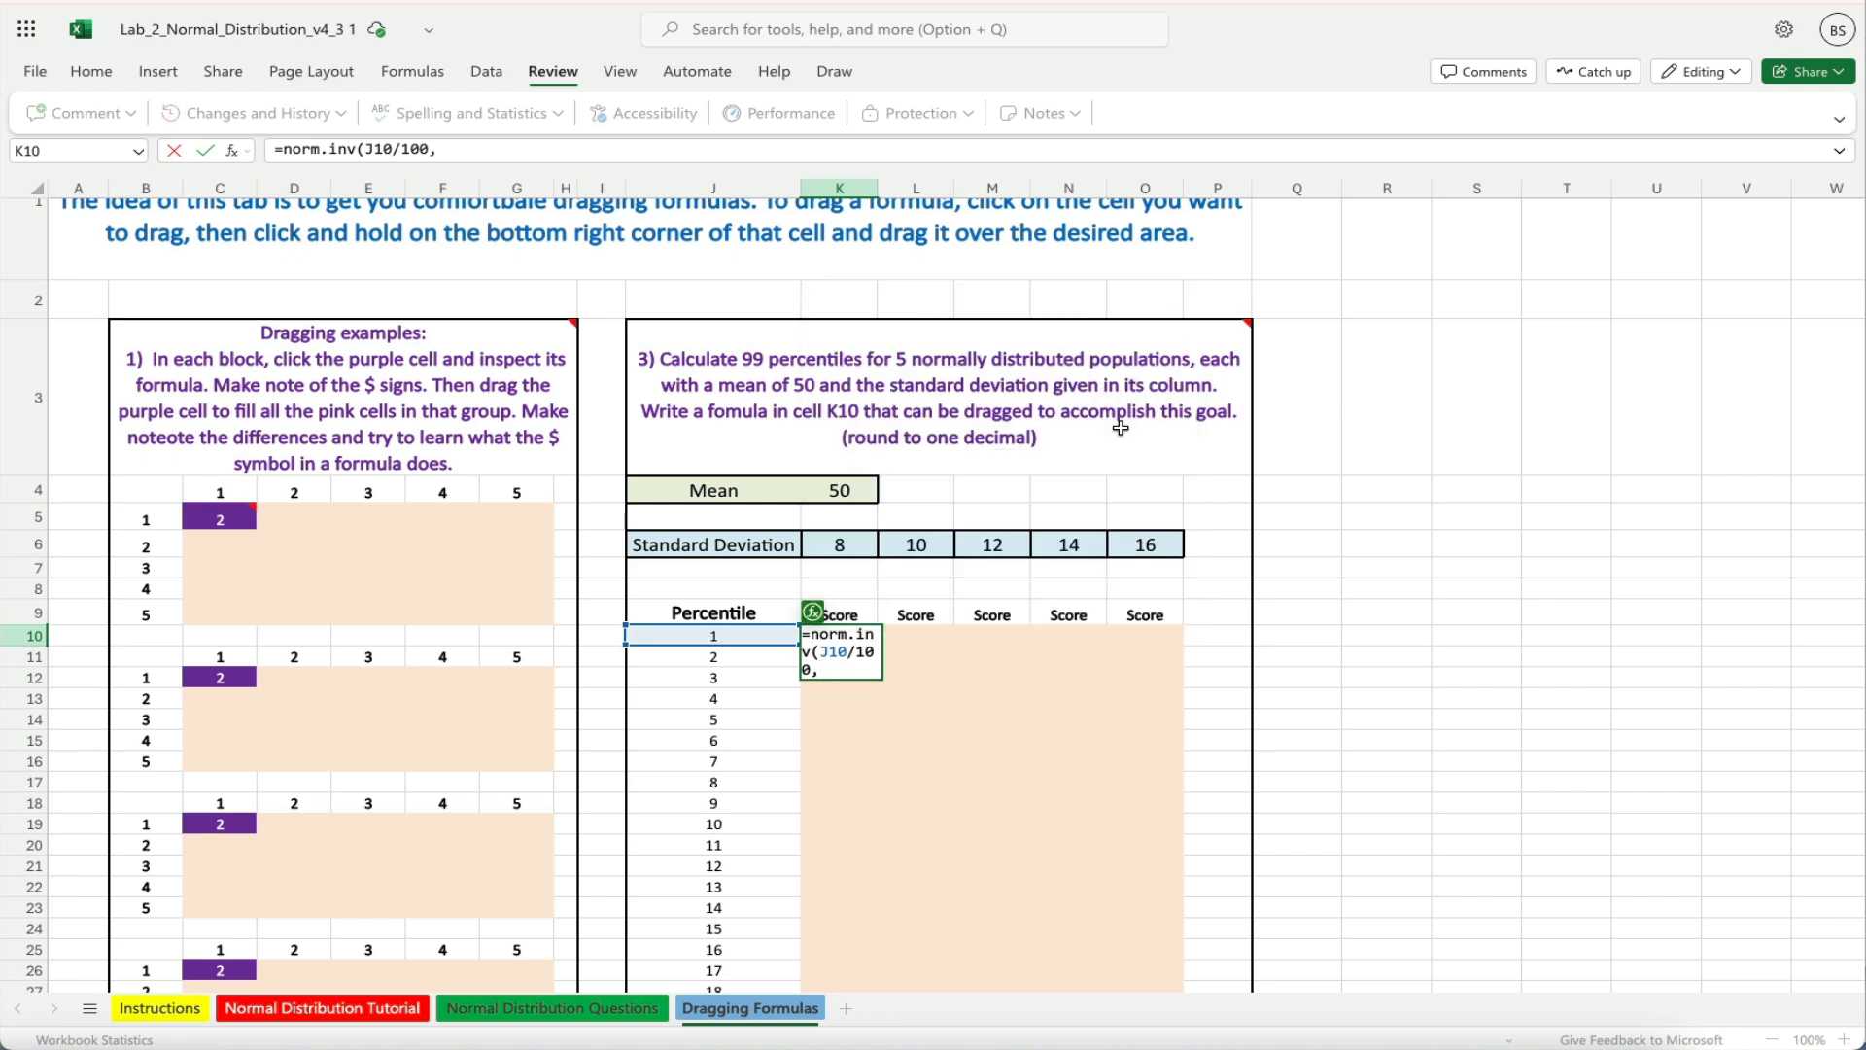
left_click(840, 492)
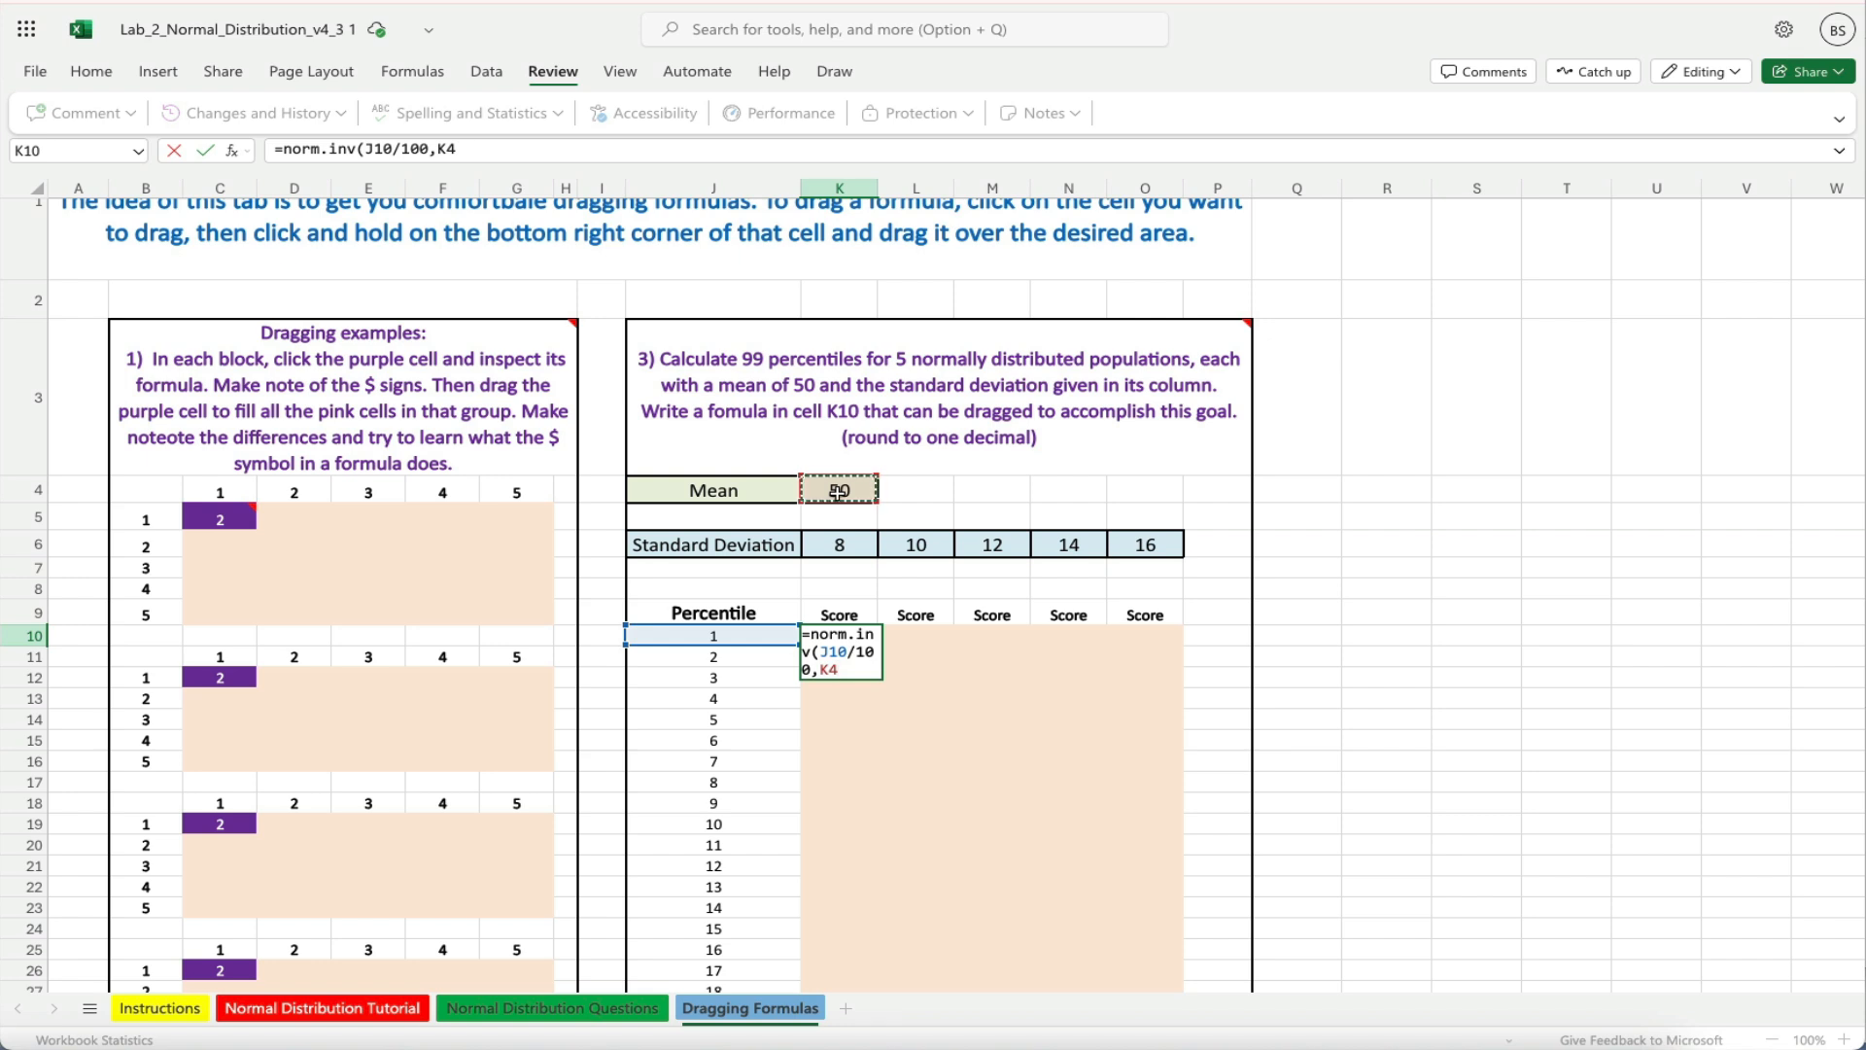
type(",")
left_click(855, 544)
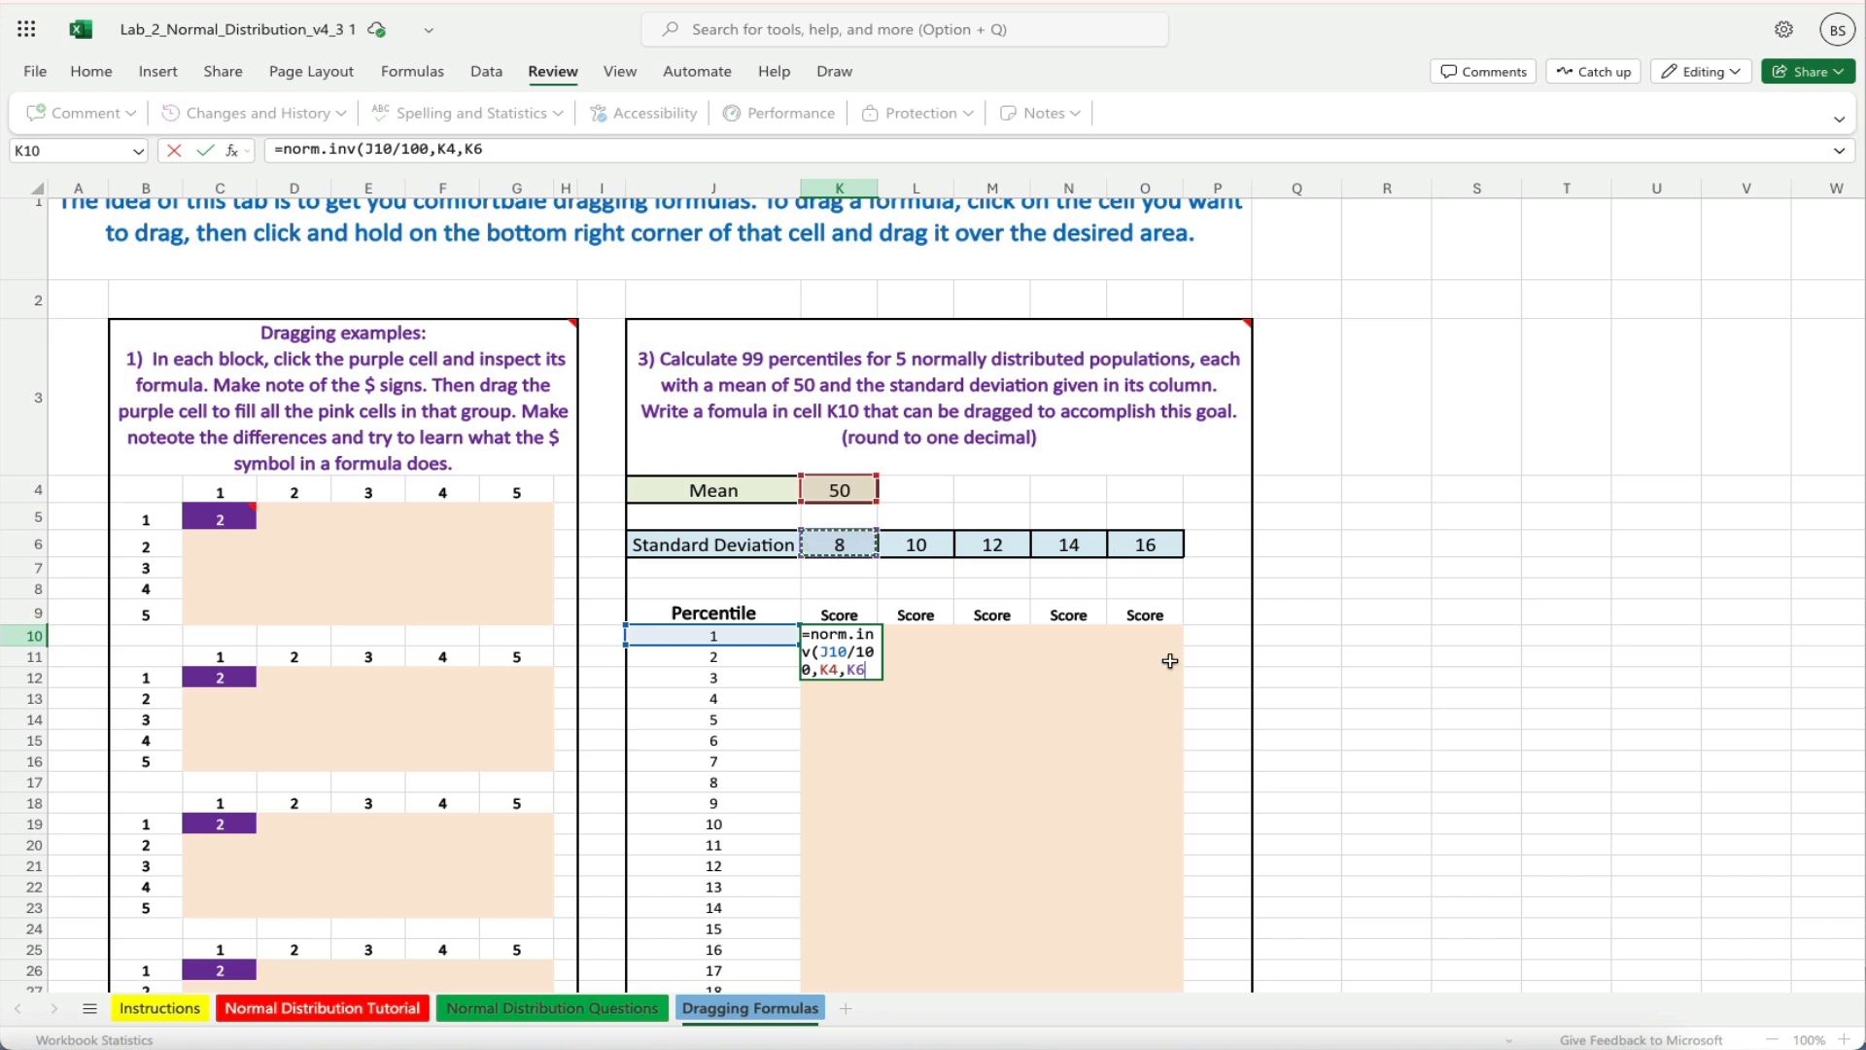
Complete the norm.inv formula in K10 and fill it across the percentile table through O23
key("F2")
type(")")
key("Return")
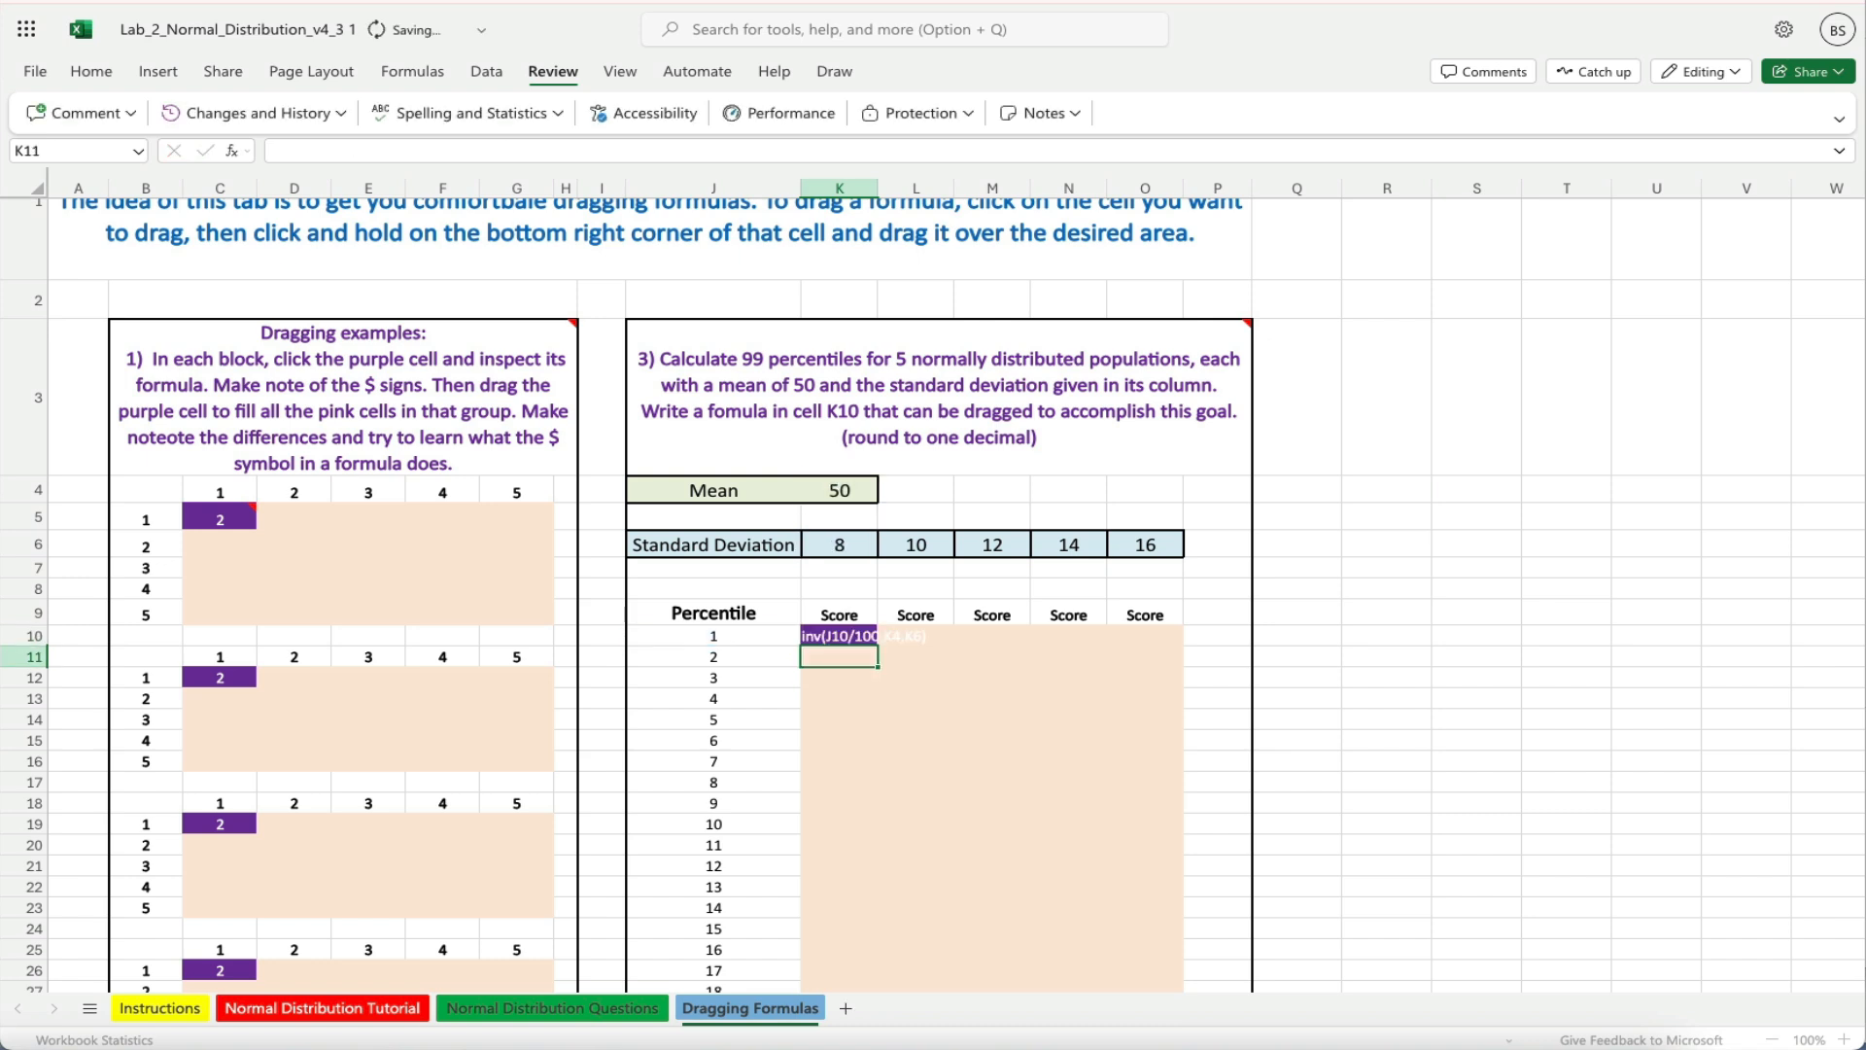
key("Up")
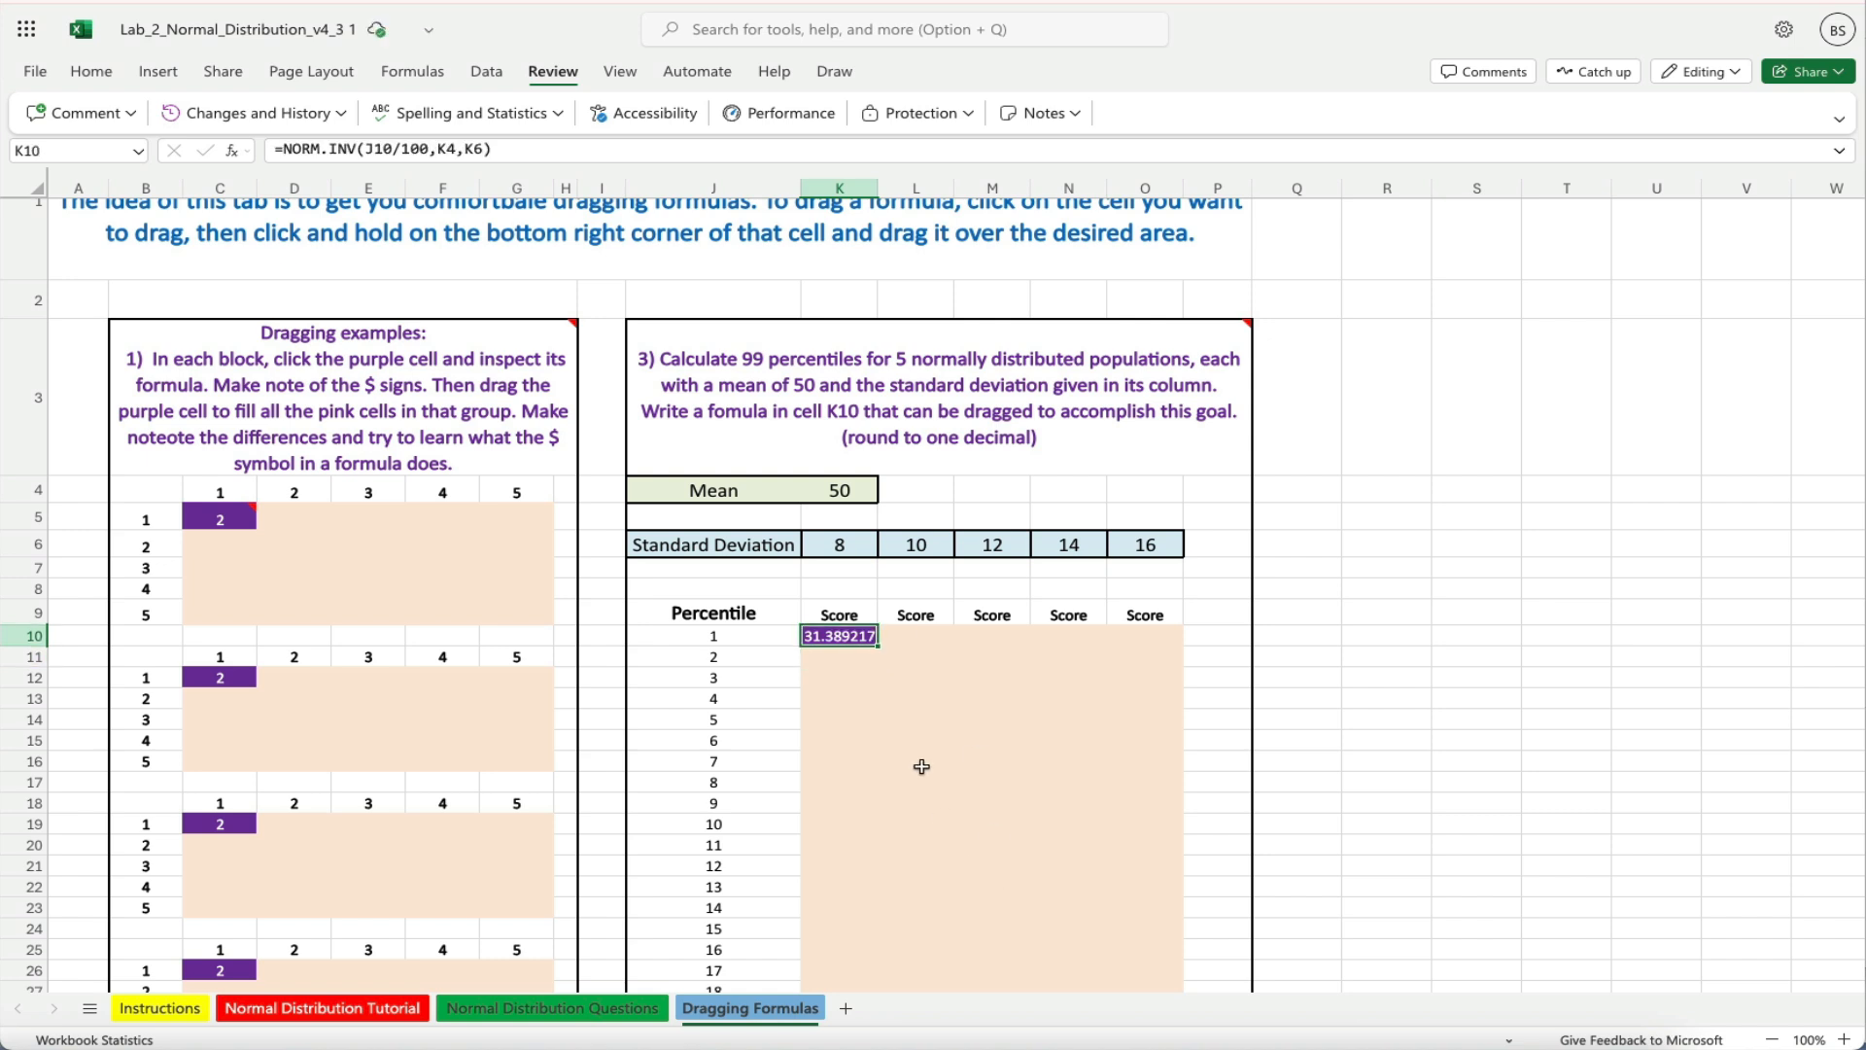
left_click_drag(879, 646, 1118, 924)
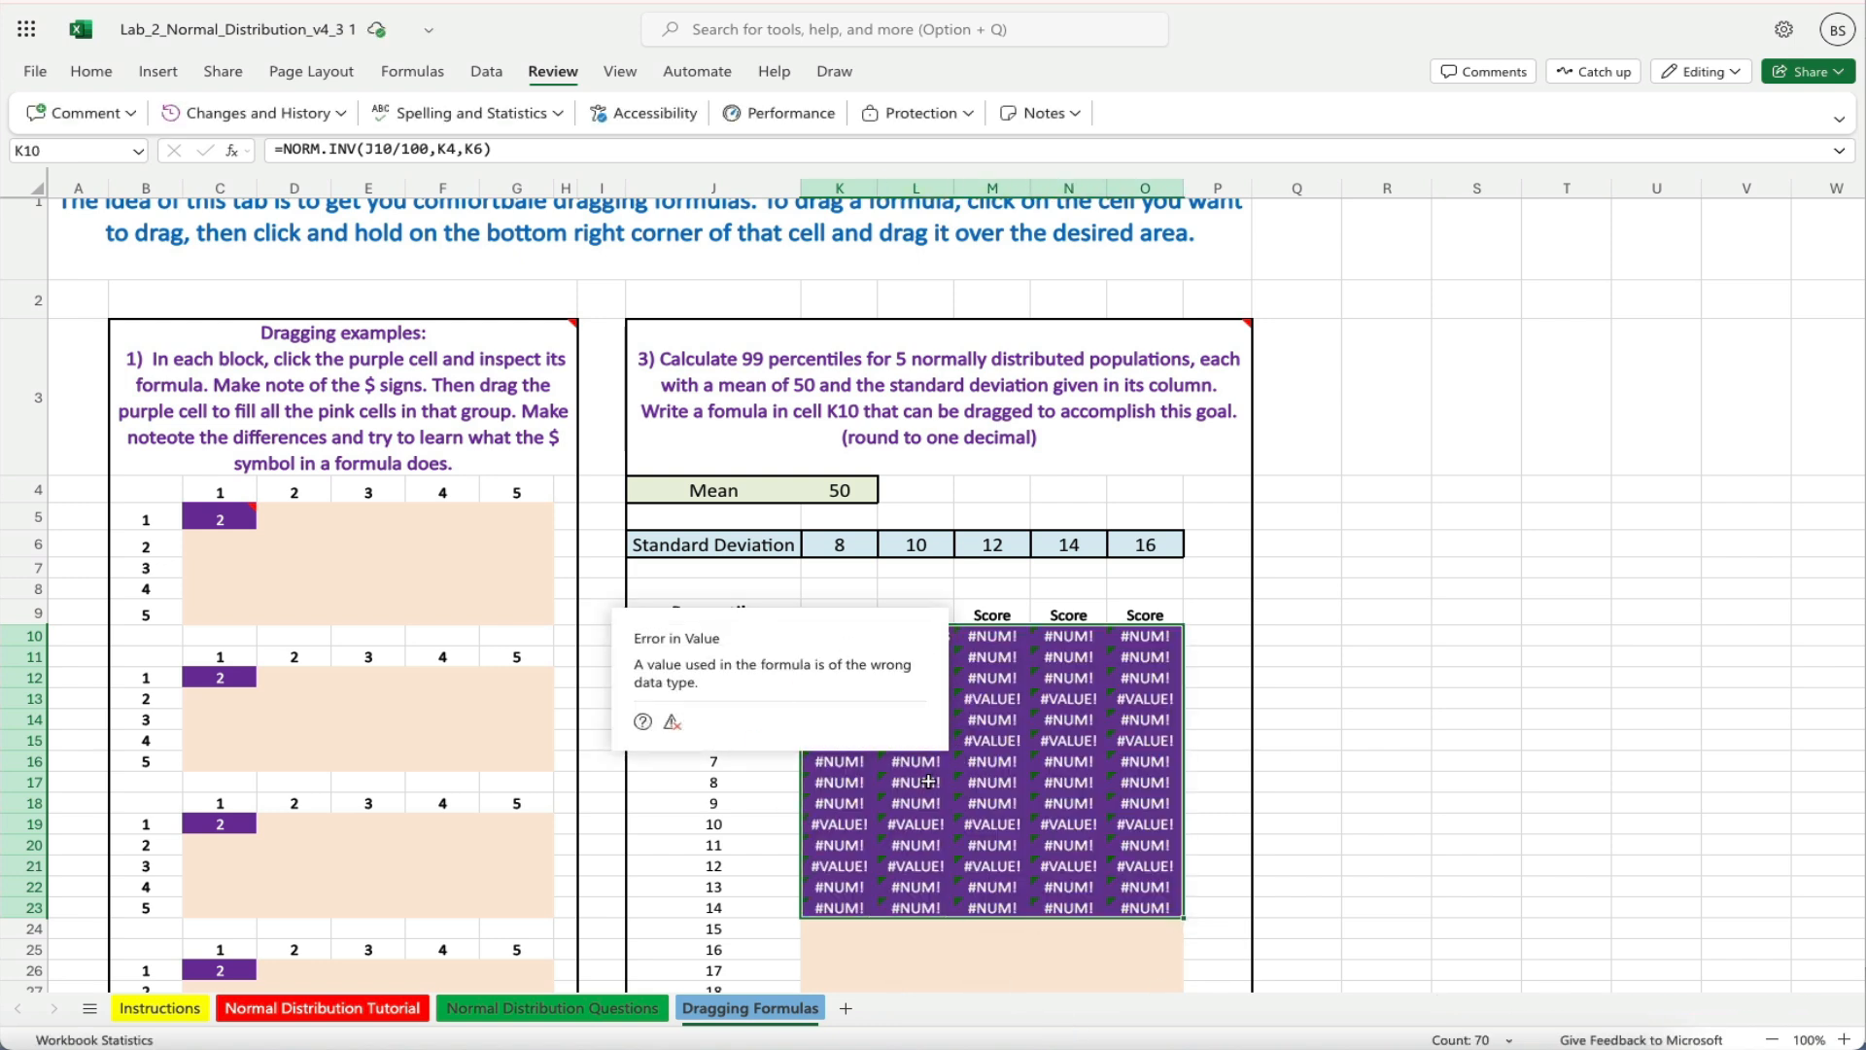
Examine which cells the copied formula in M15 and the original formula in K10 refer to
left_click(998, 742)
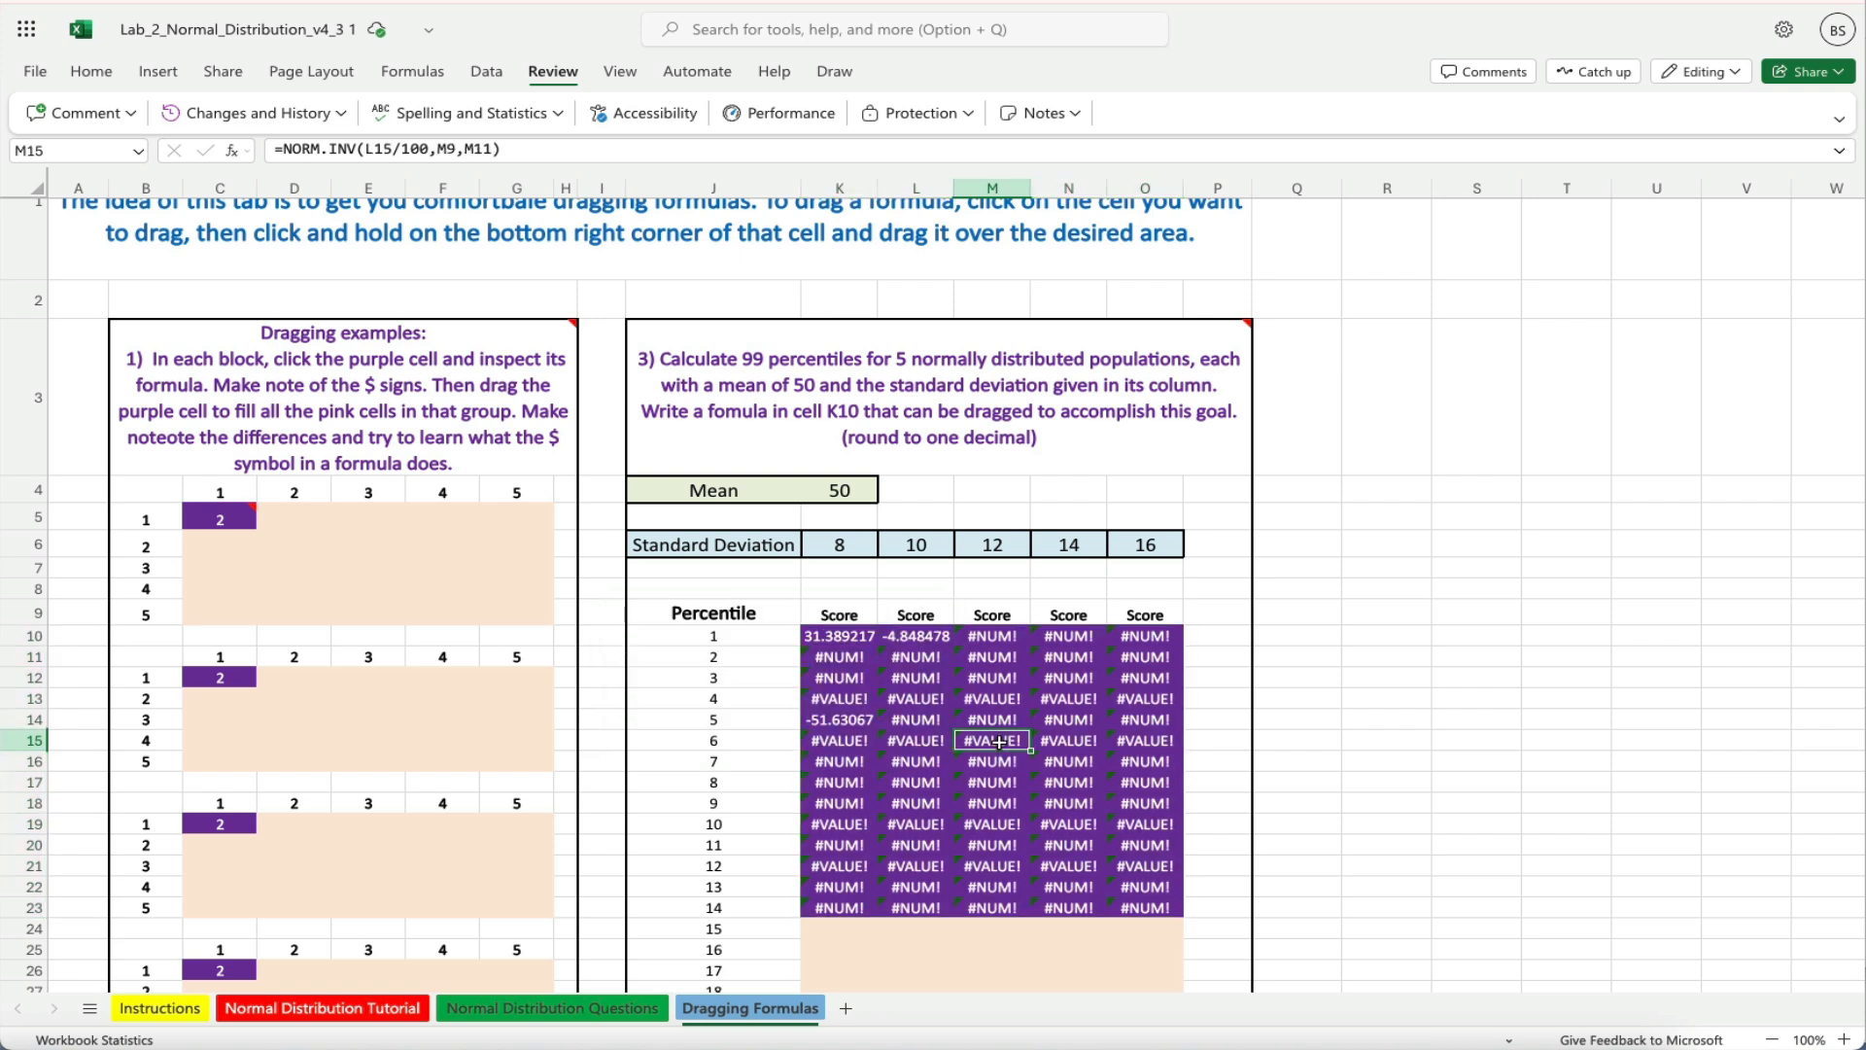
left_click(535, 149)
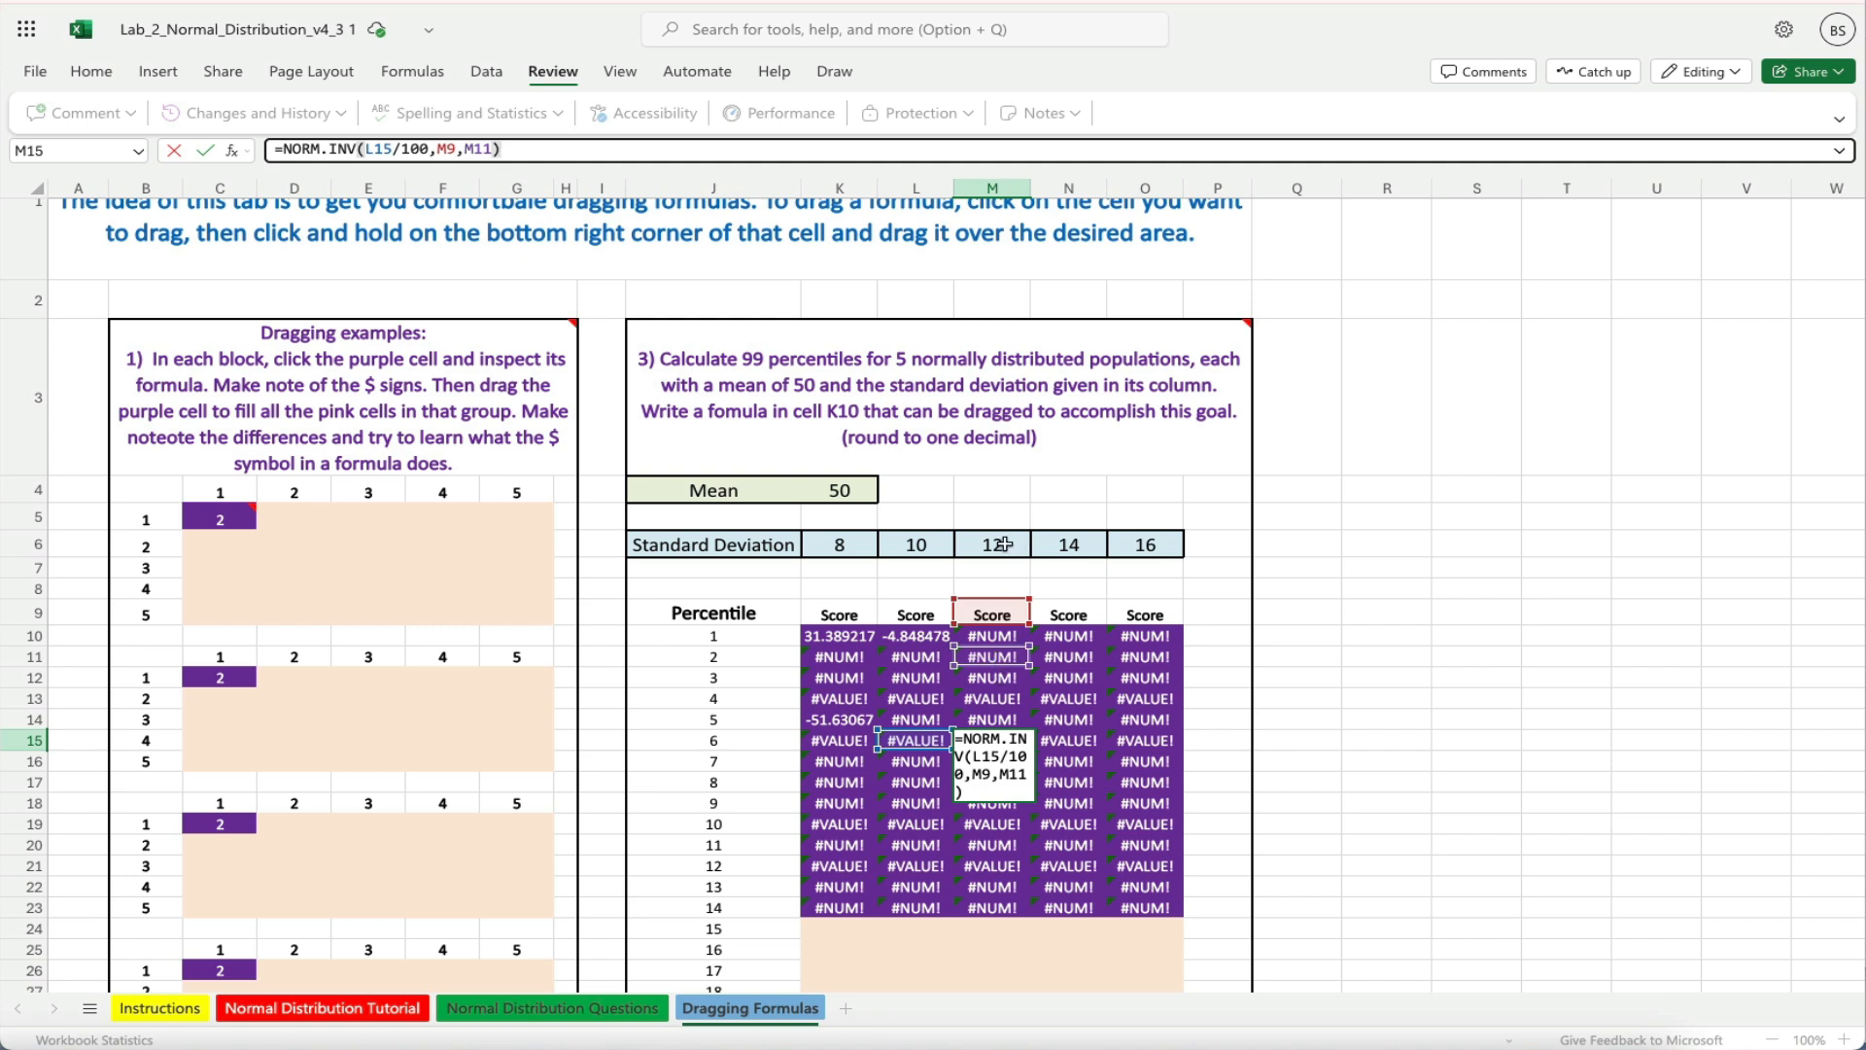
key("Return")
key("Up")
key("Up")
key("Up")
key("Up")
key("Left")
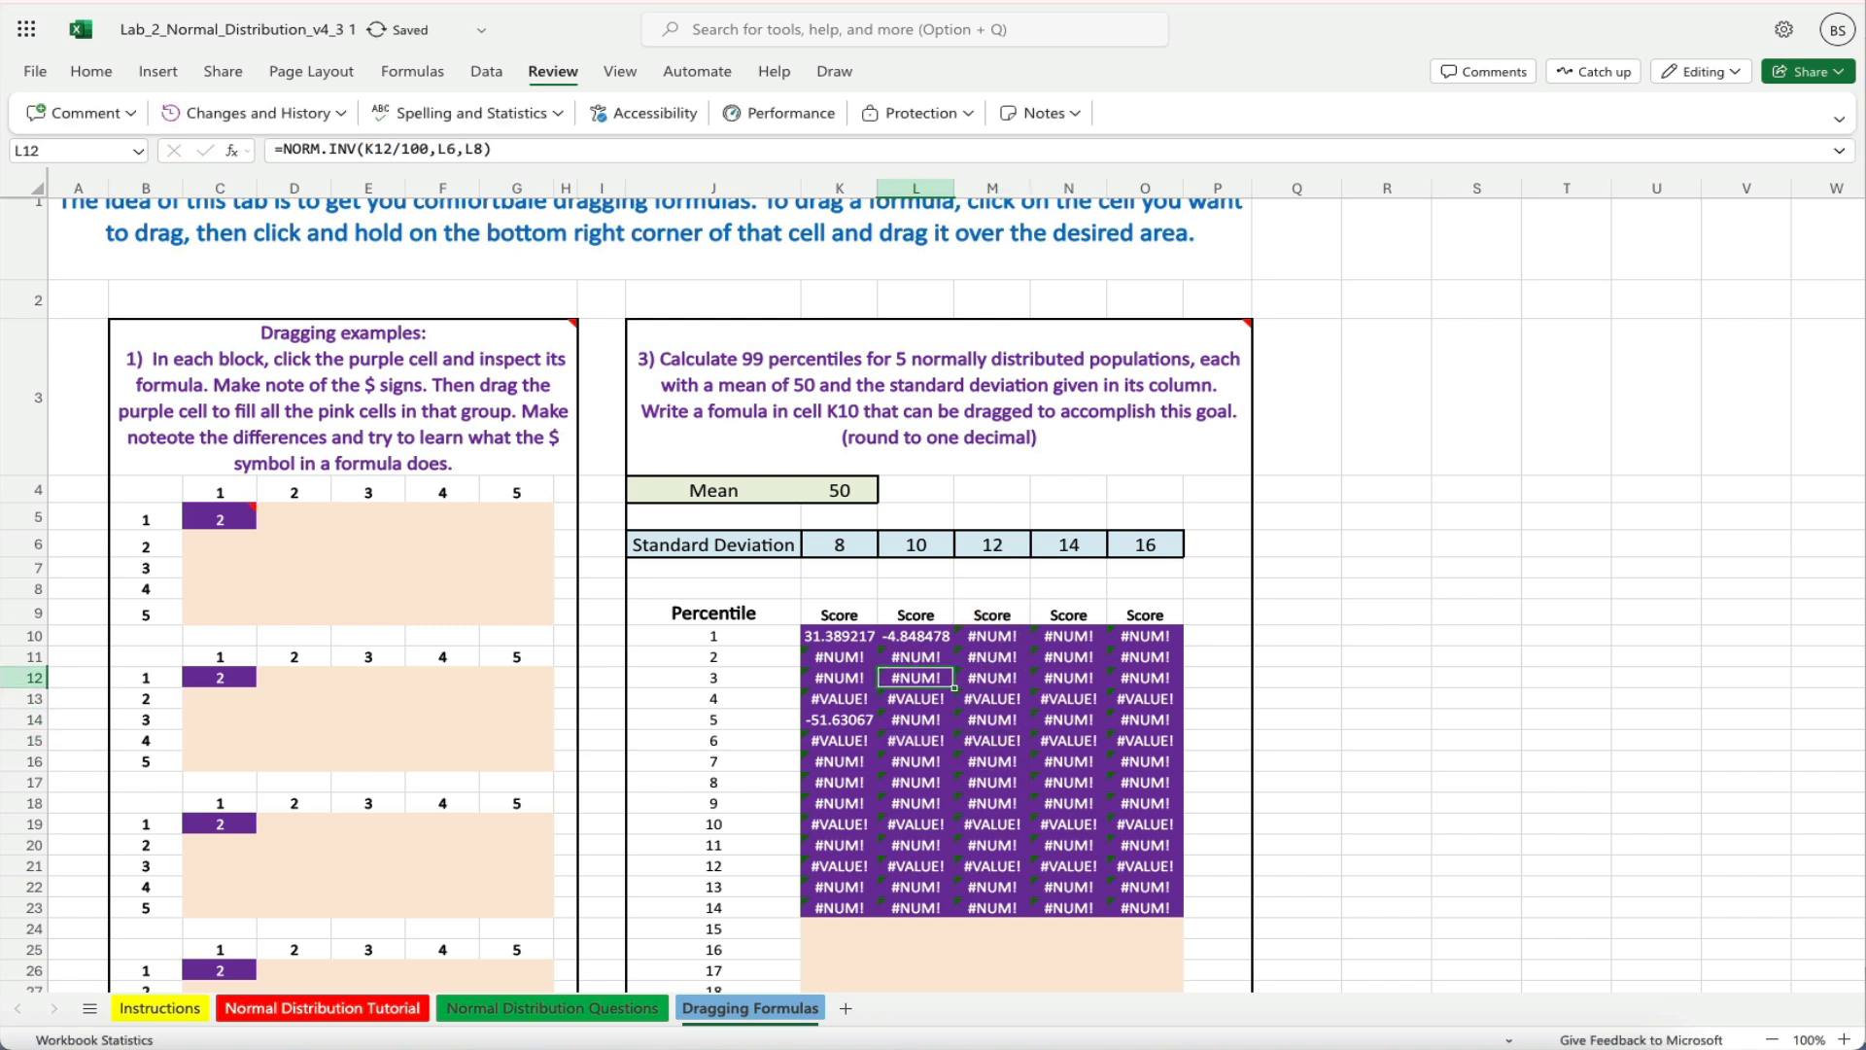
key("Left")
key("Up")
key("Up")
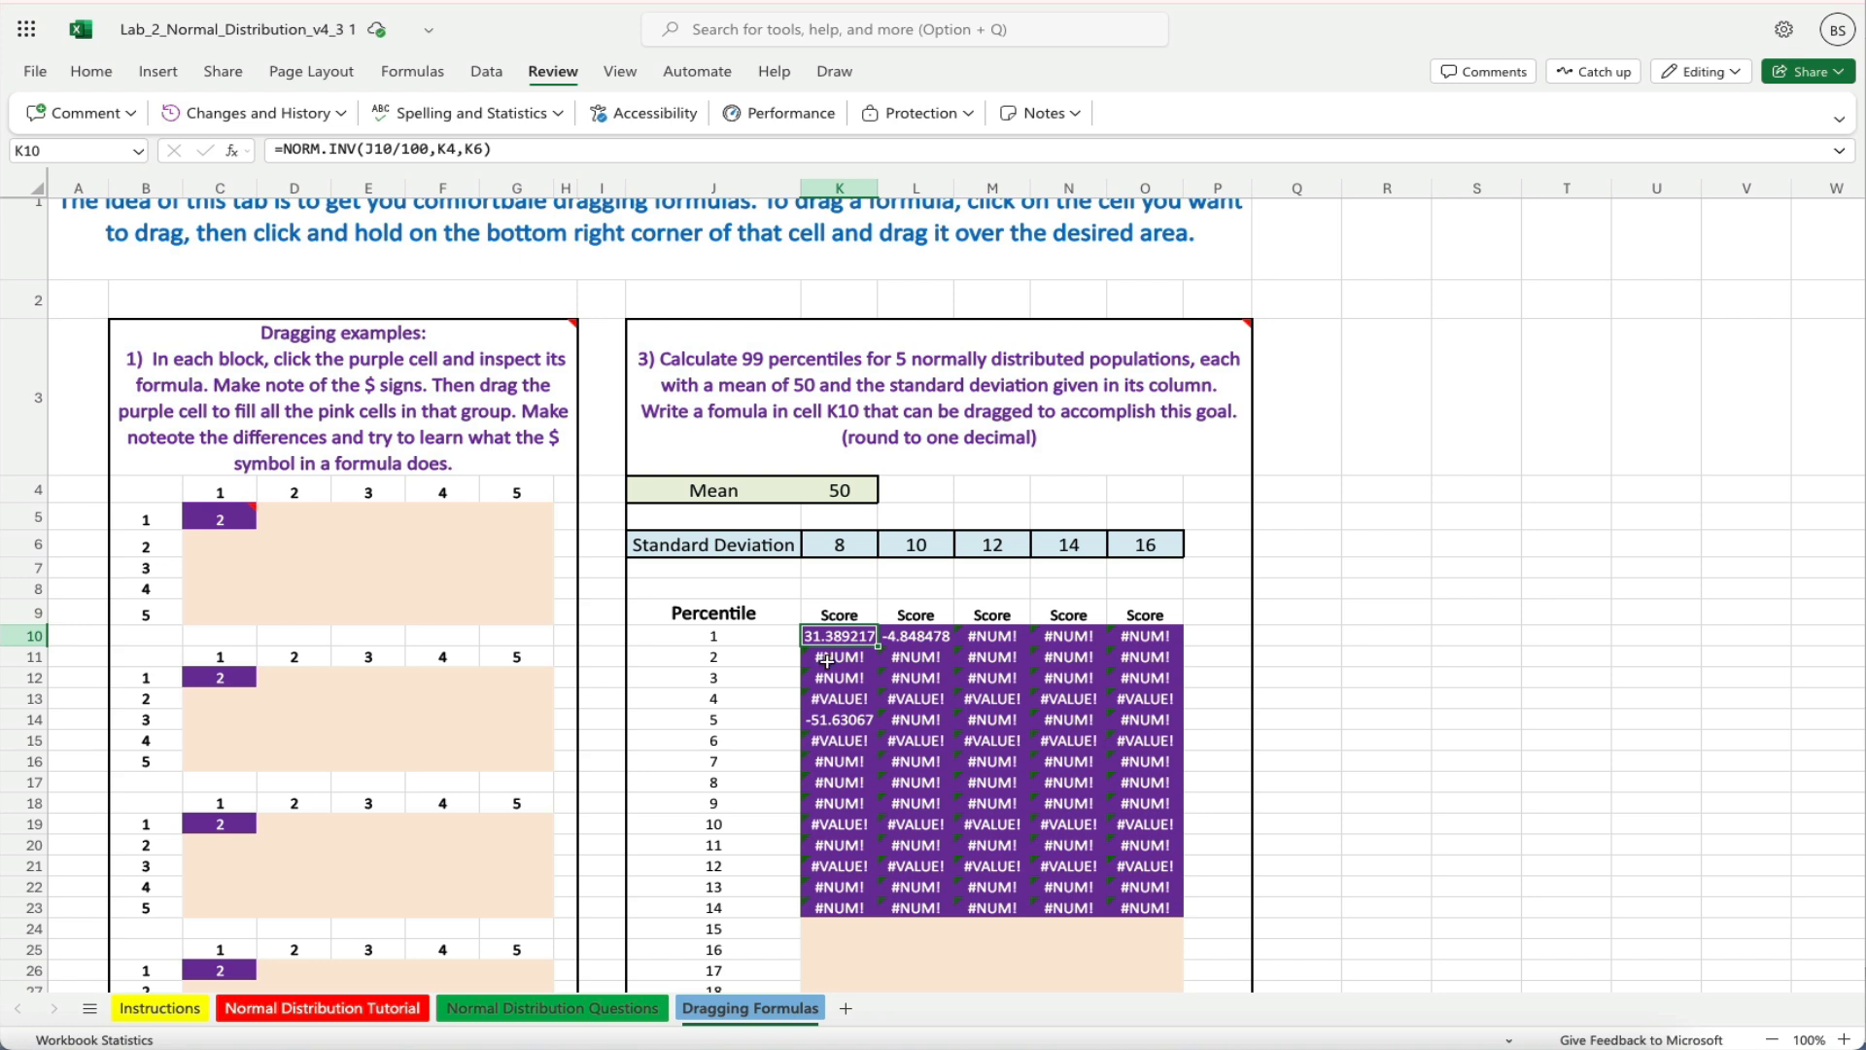
left_click(519, 150)
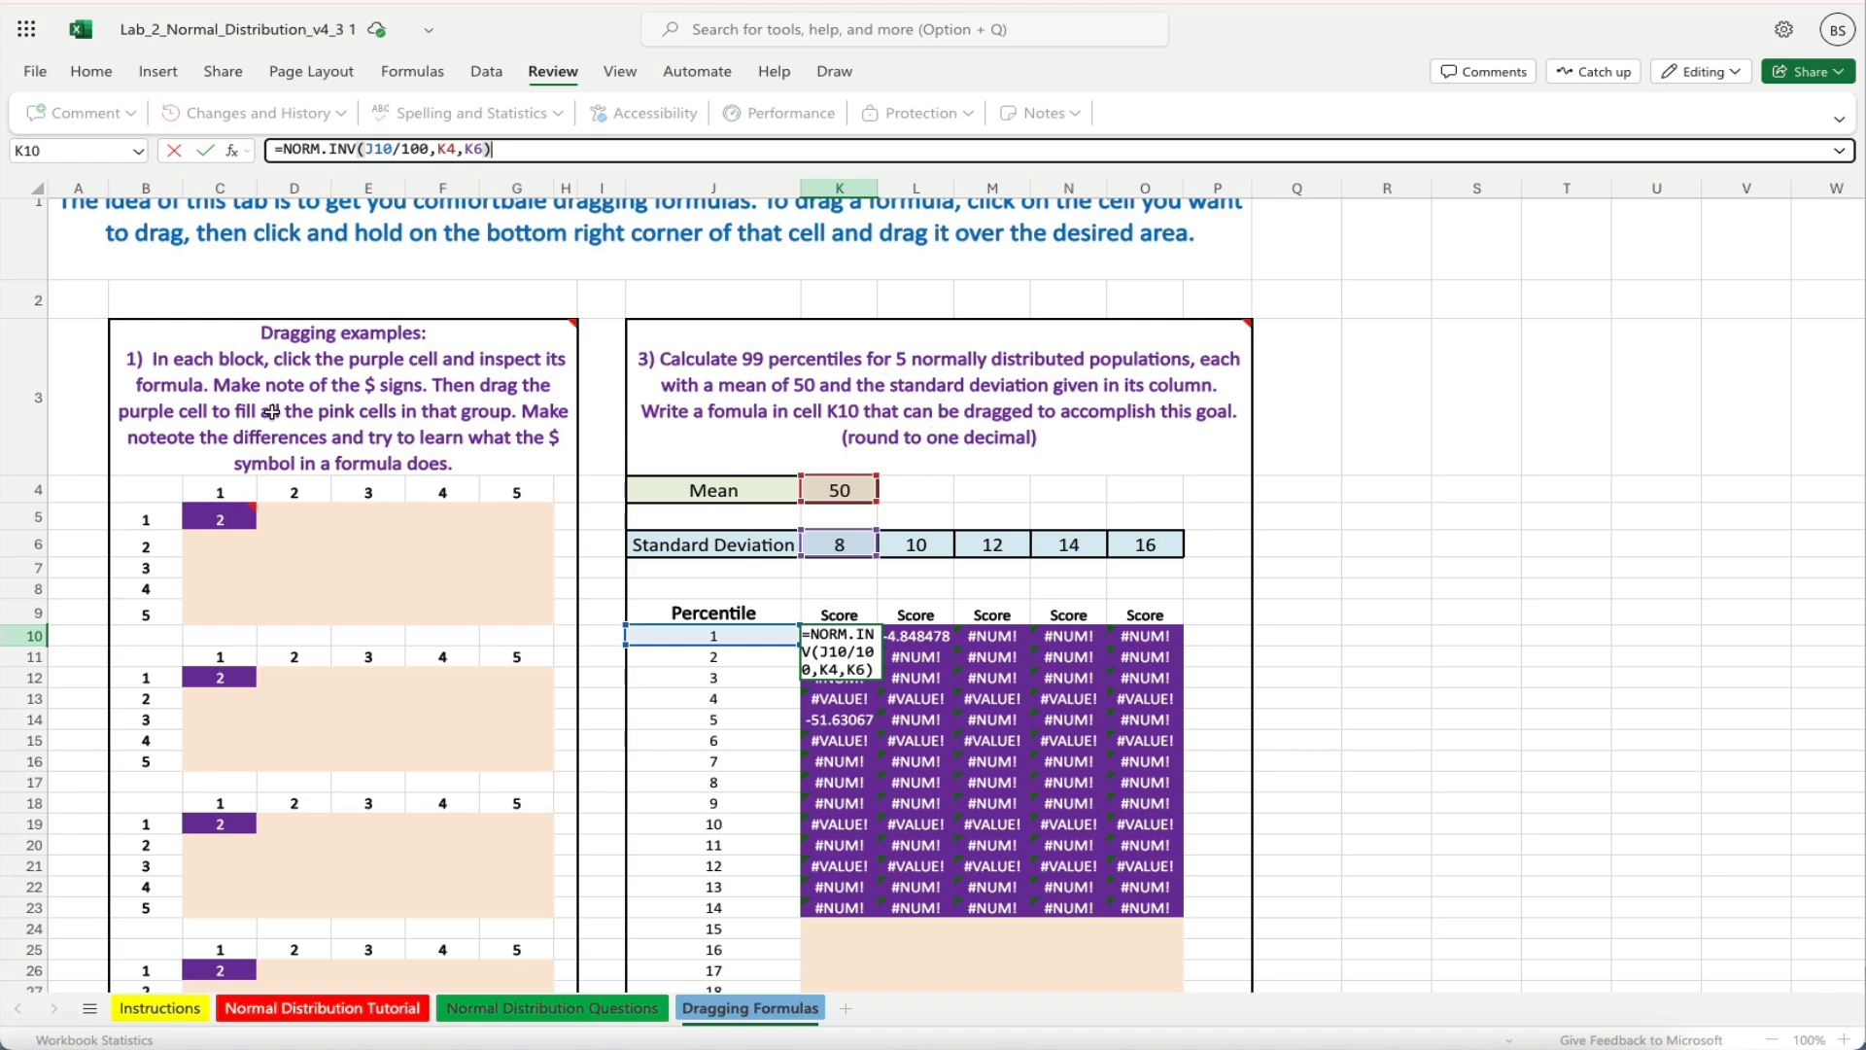
Inspect the use of $ signs in the dragging example formulas in purple cells C5, C12, C19, C26 and C33
scroll(358, 807, "down", 5)
scroll(358, 808, "down", 12)
scroll(357, 807, "up", 15)
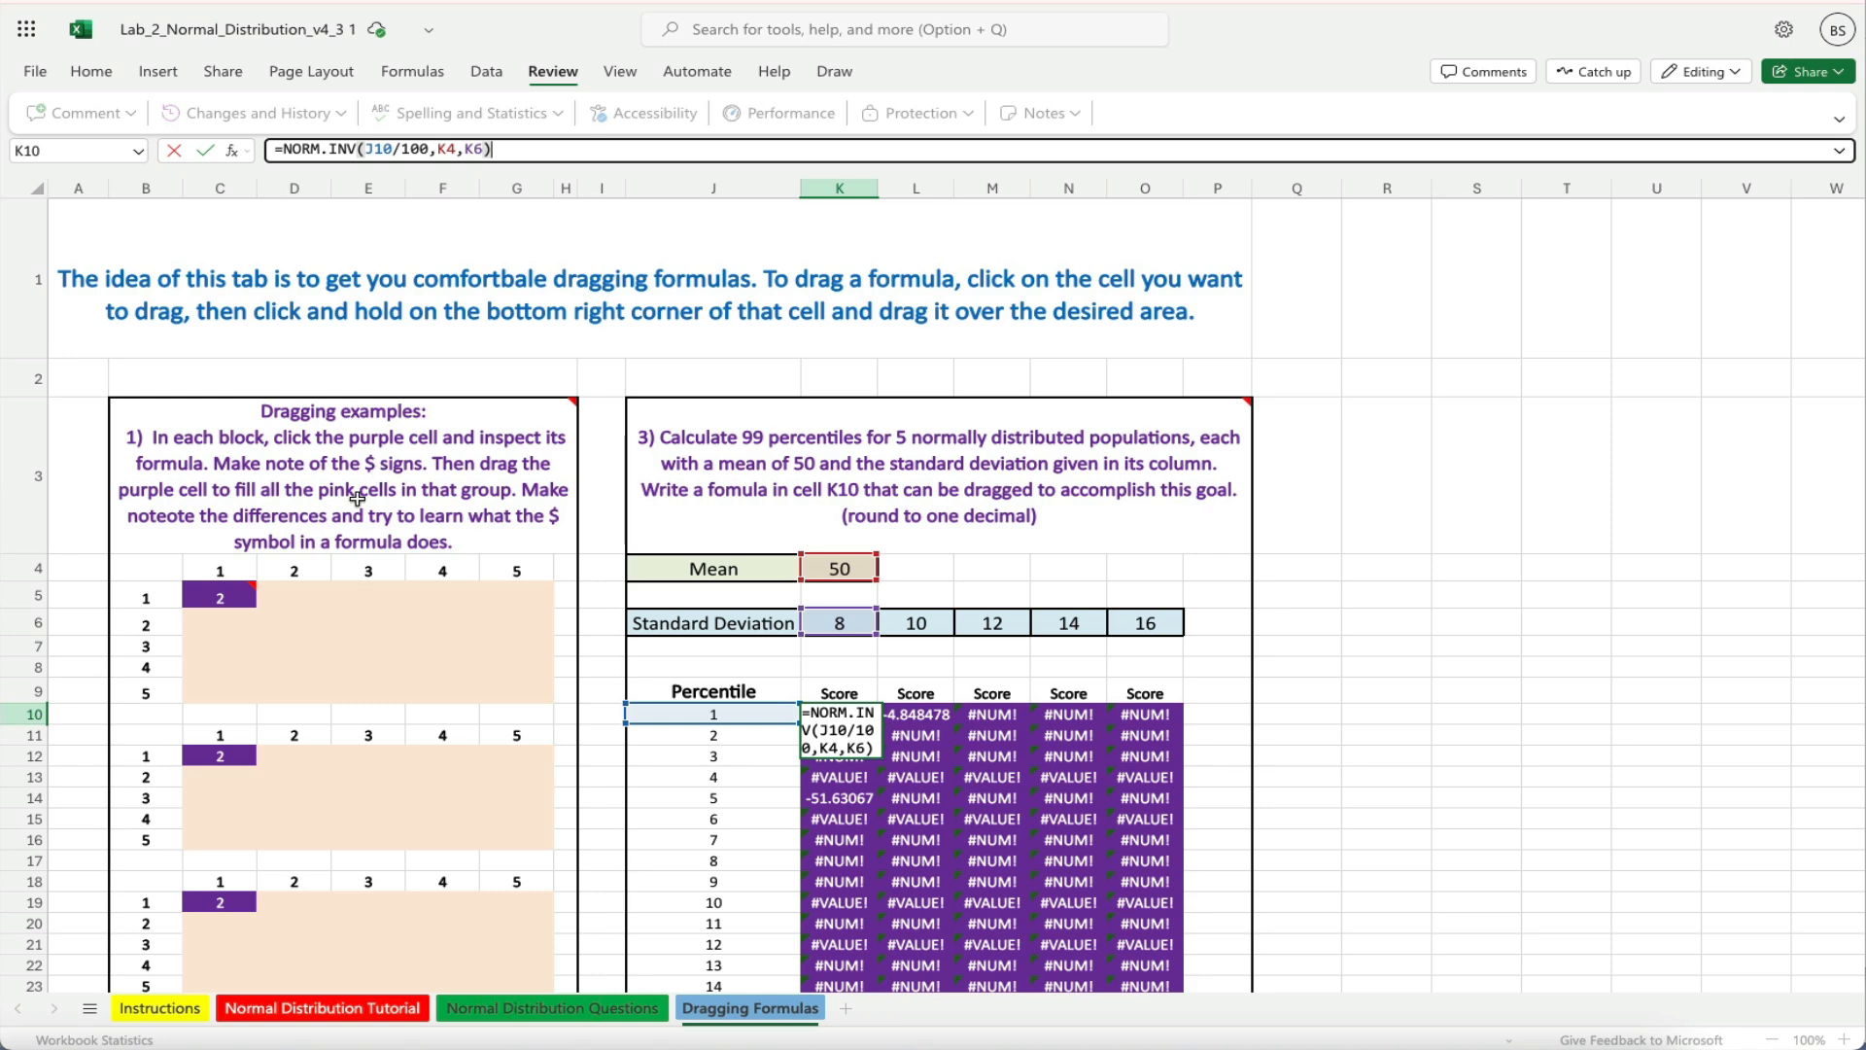
scroll(301, 559, "down", 5)
scroll(250, 849, "up", 5)
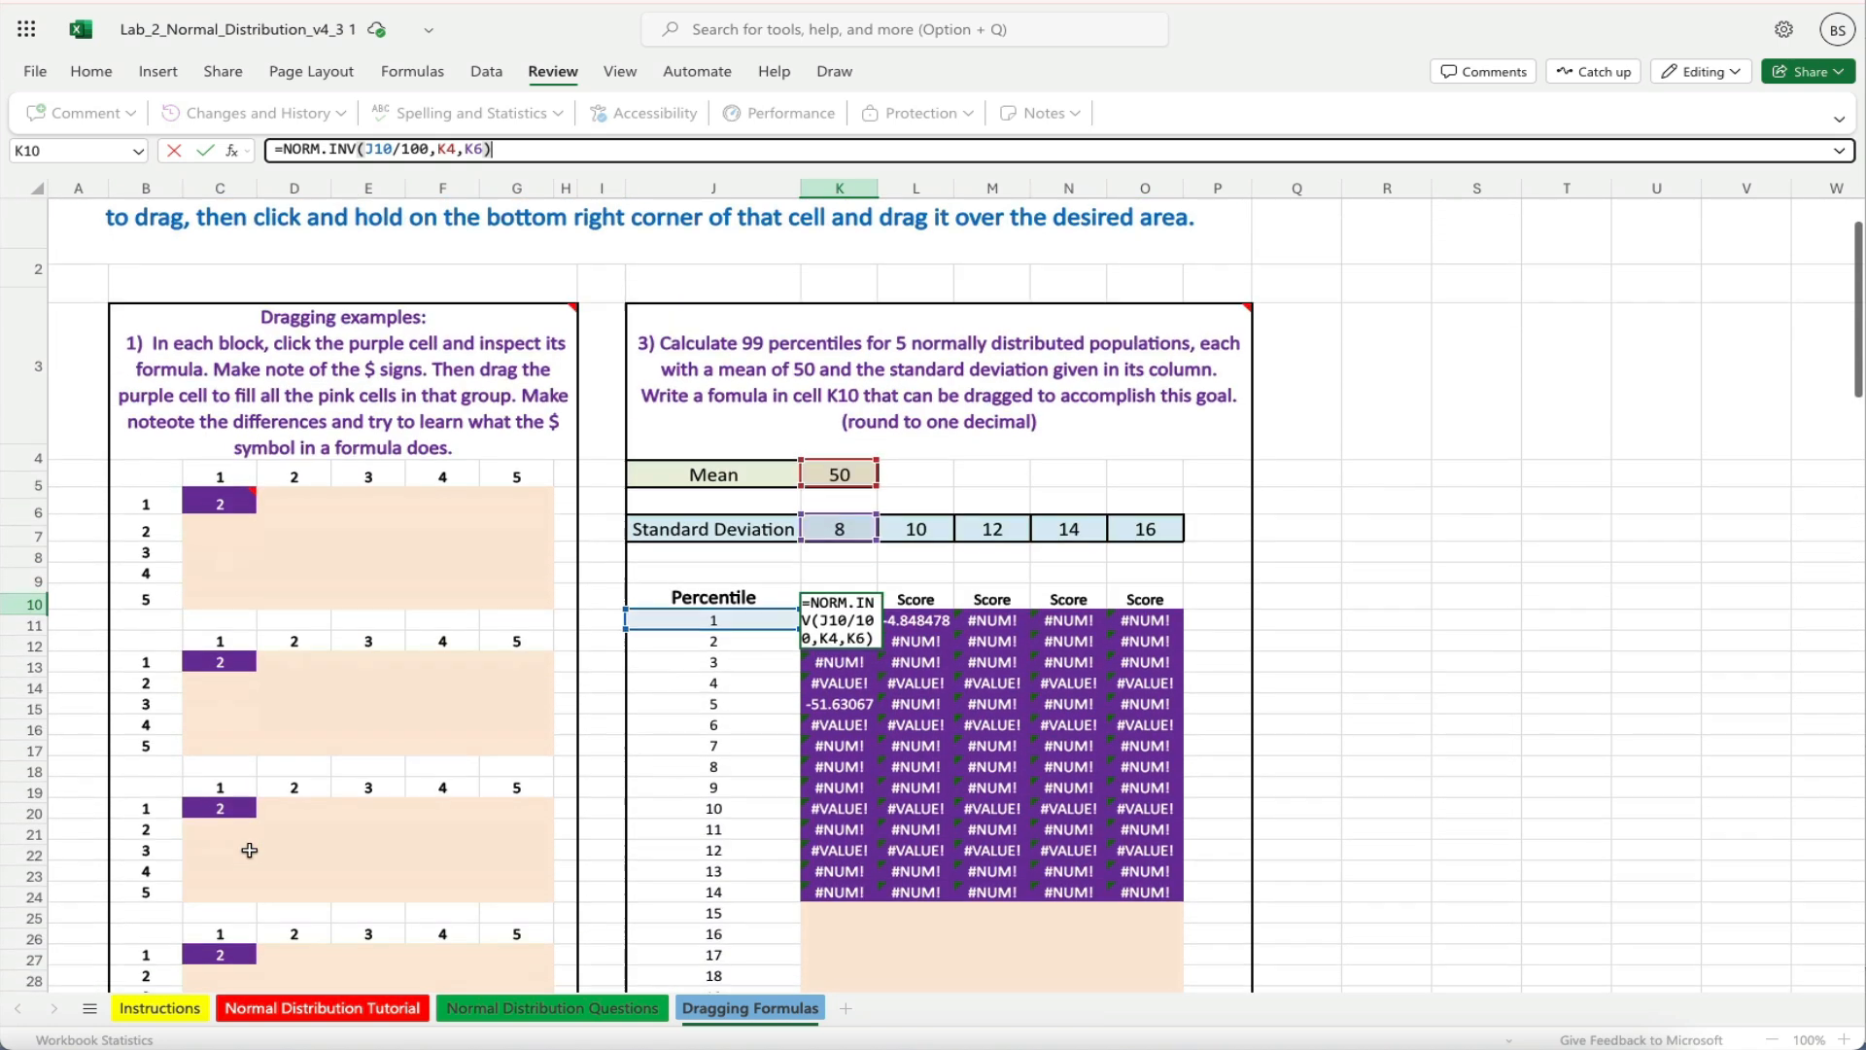
key("Return")
left_click(225, 509)
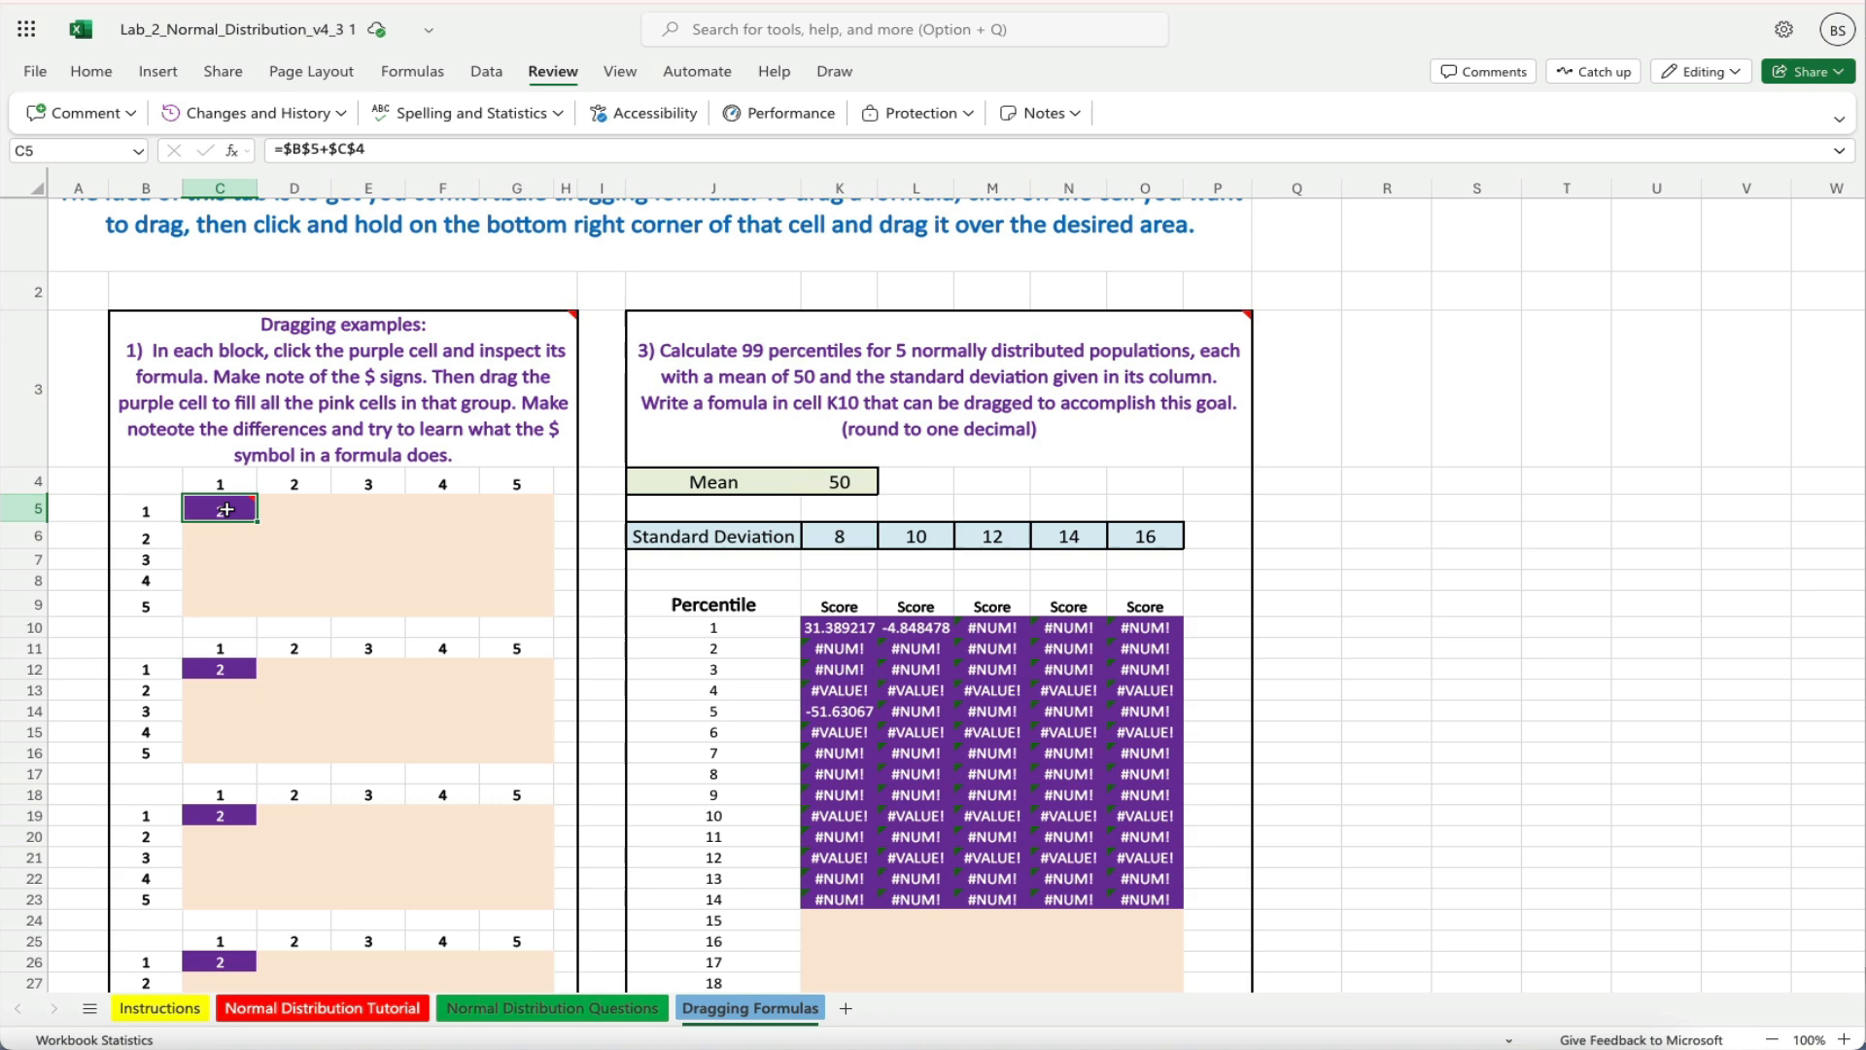
left_click(214, 668)
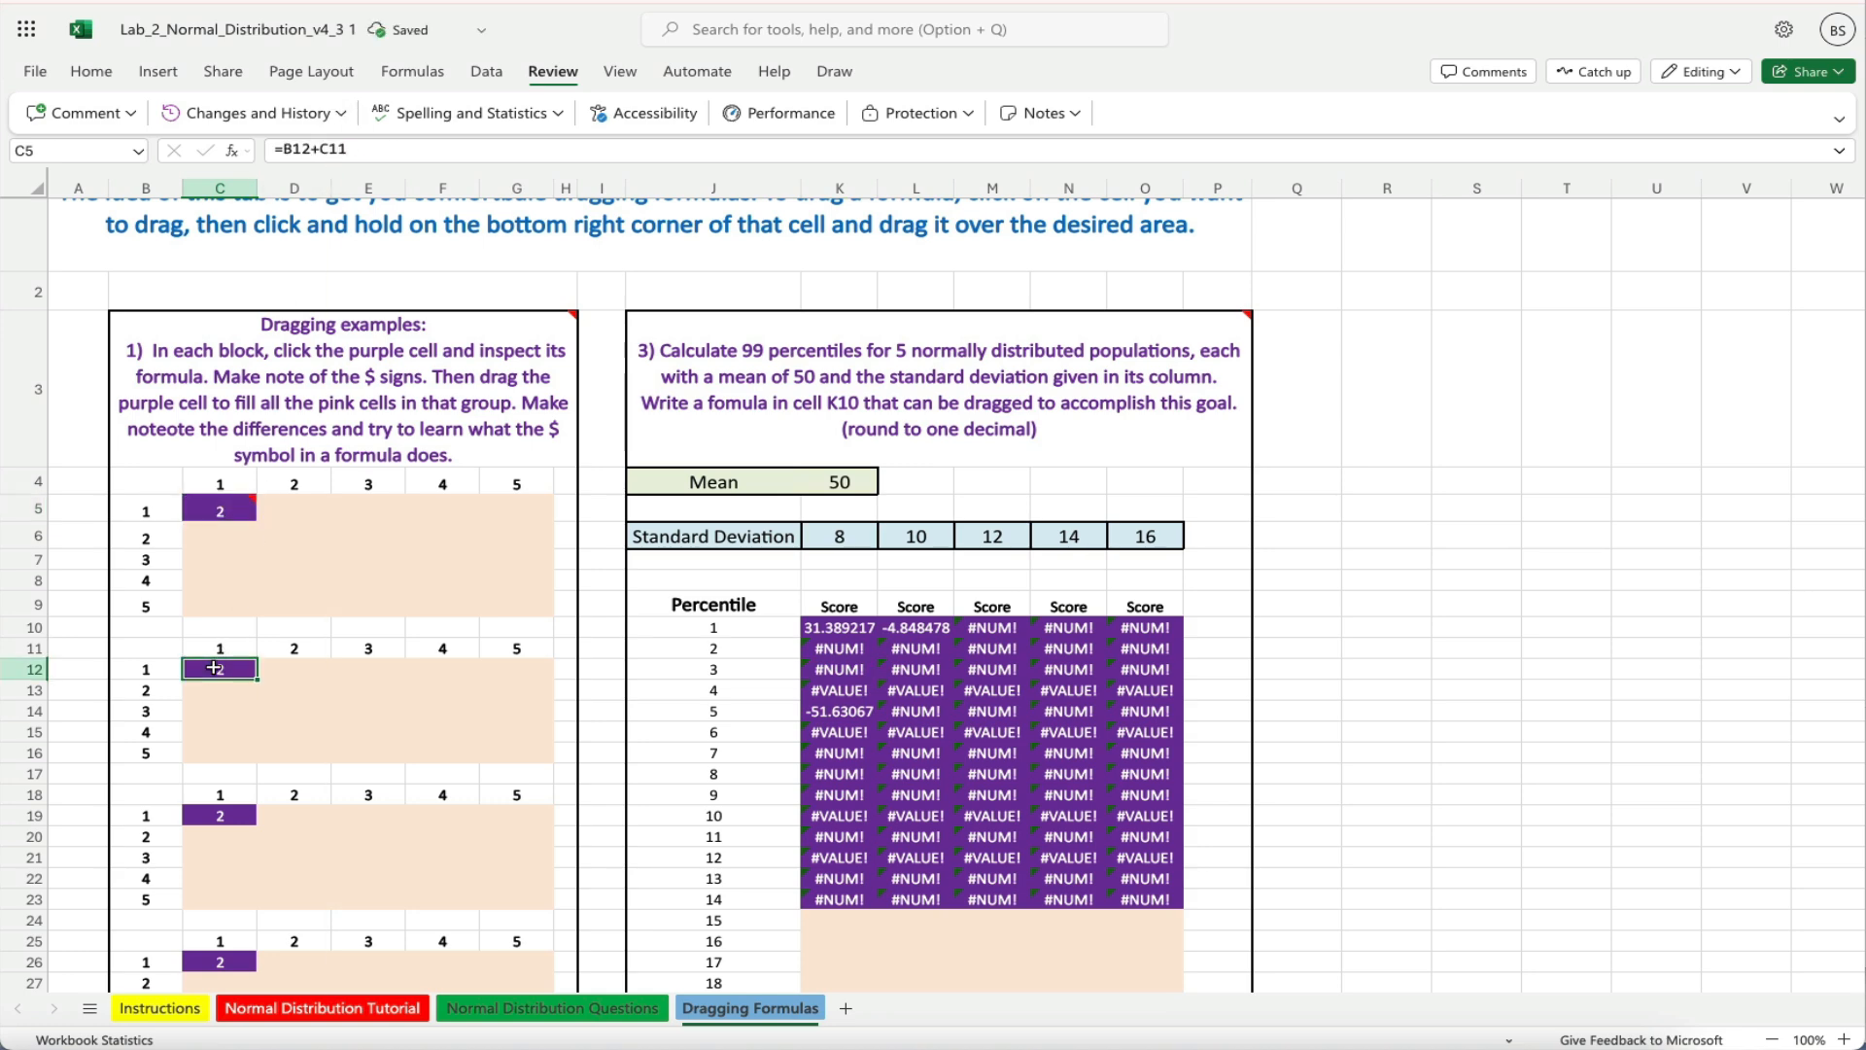
scroll(296, 569, "down", 2)
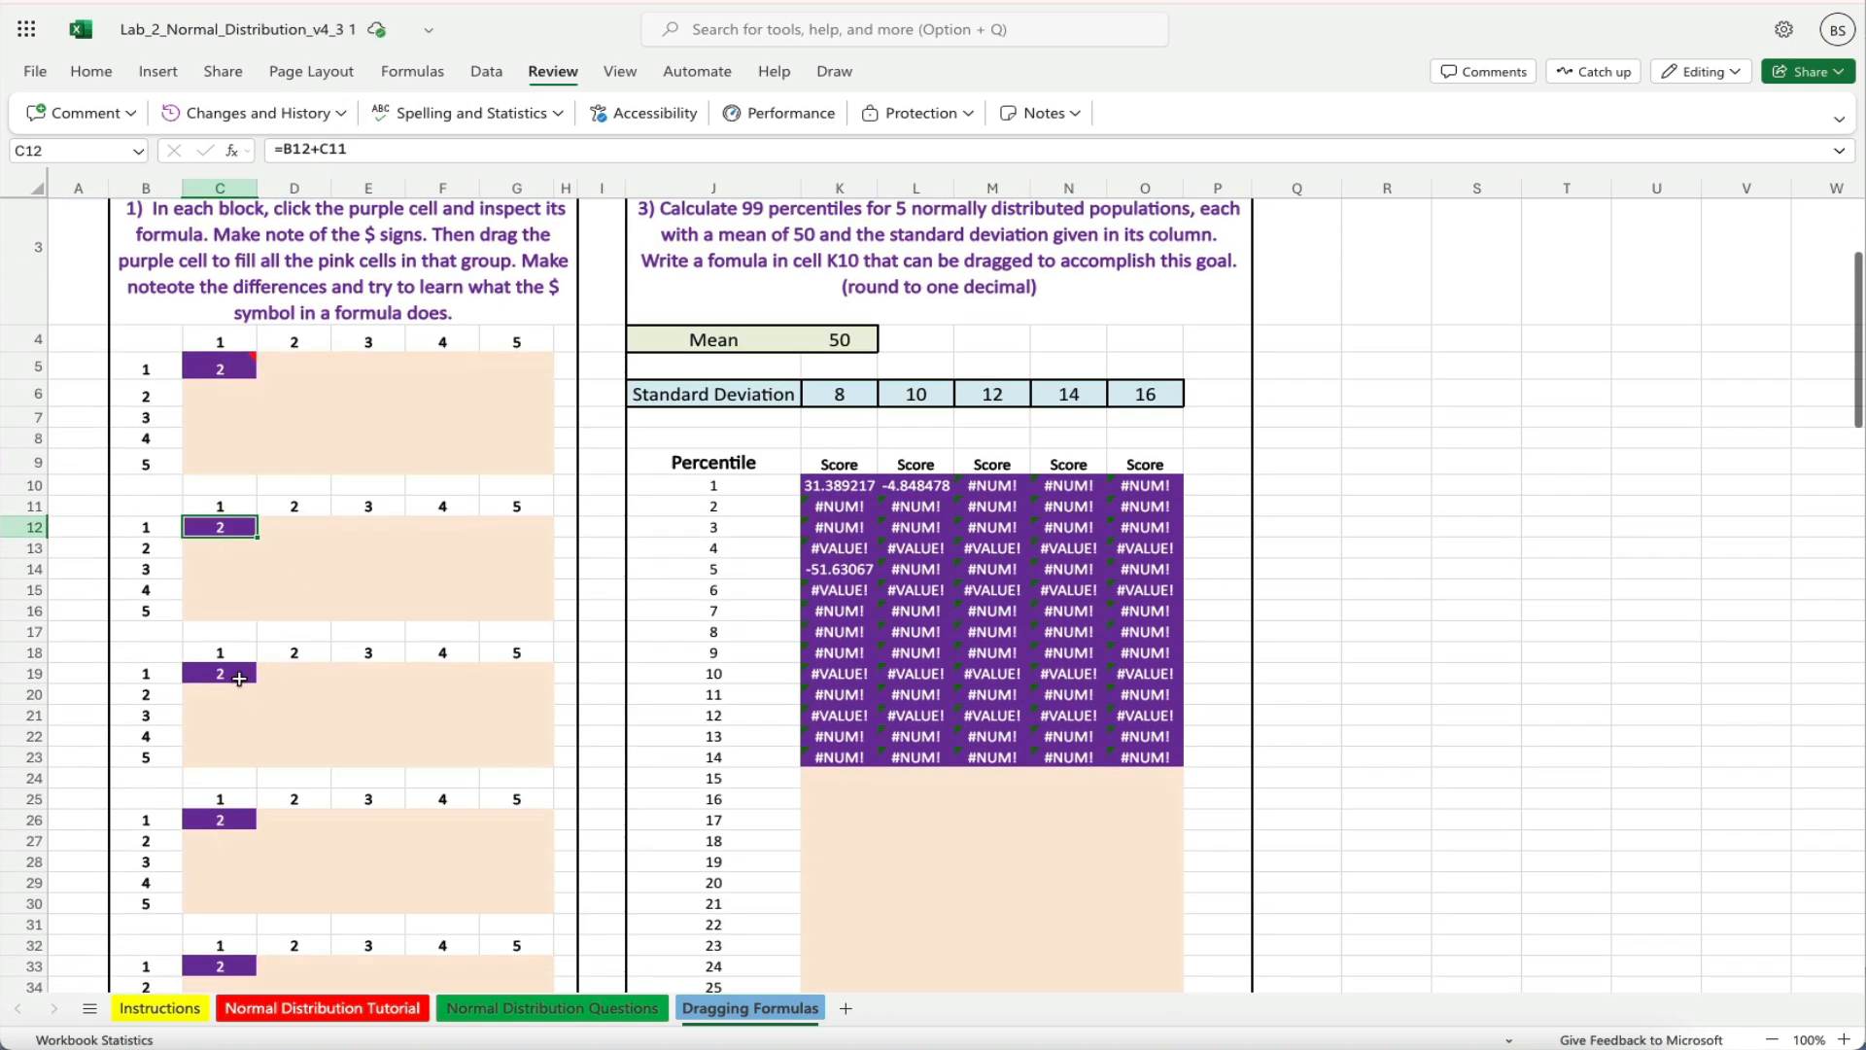
left_click(239, 678)
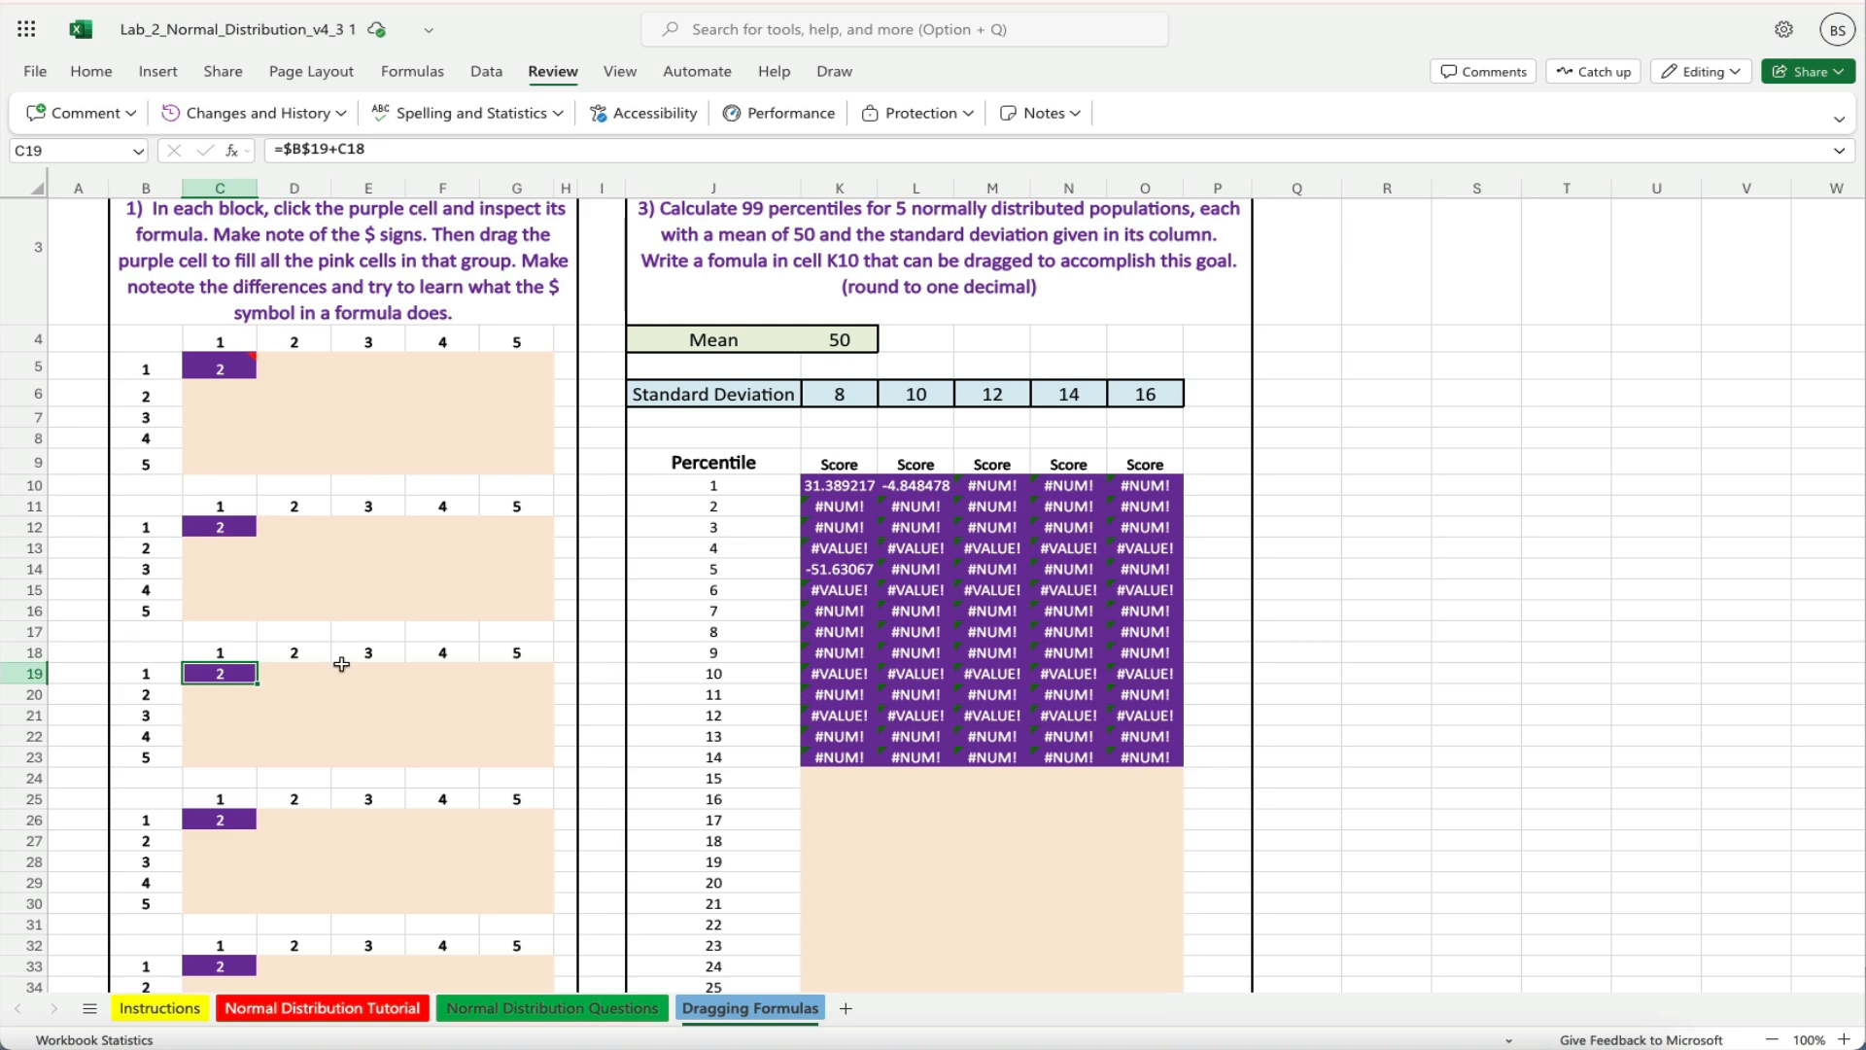
left_click(211, 822)
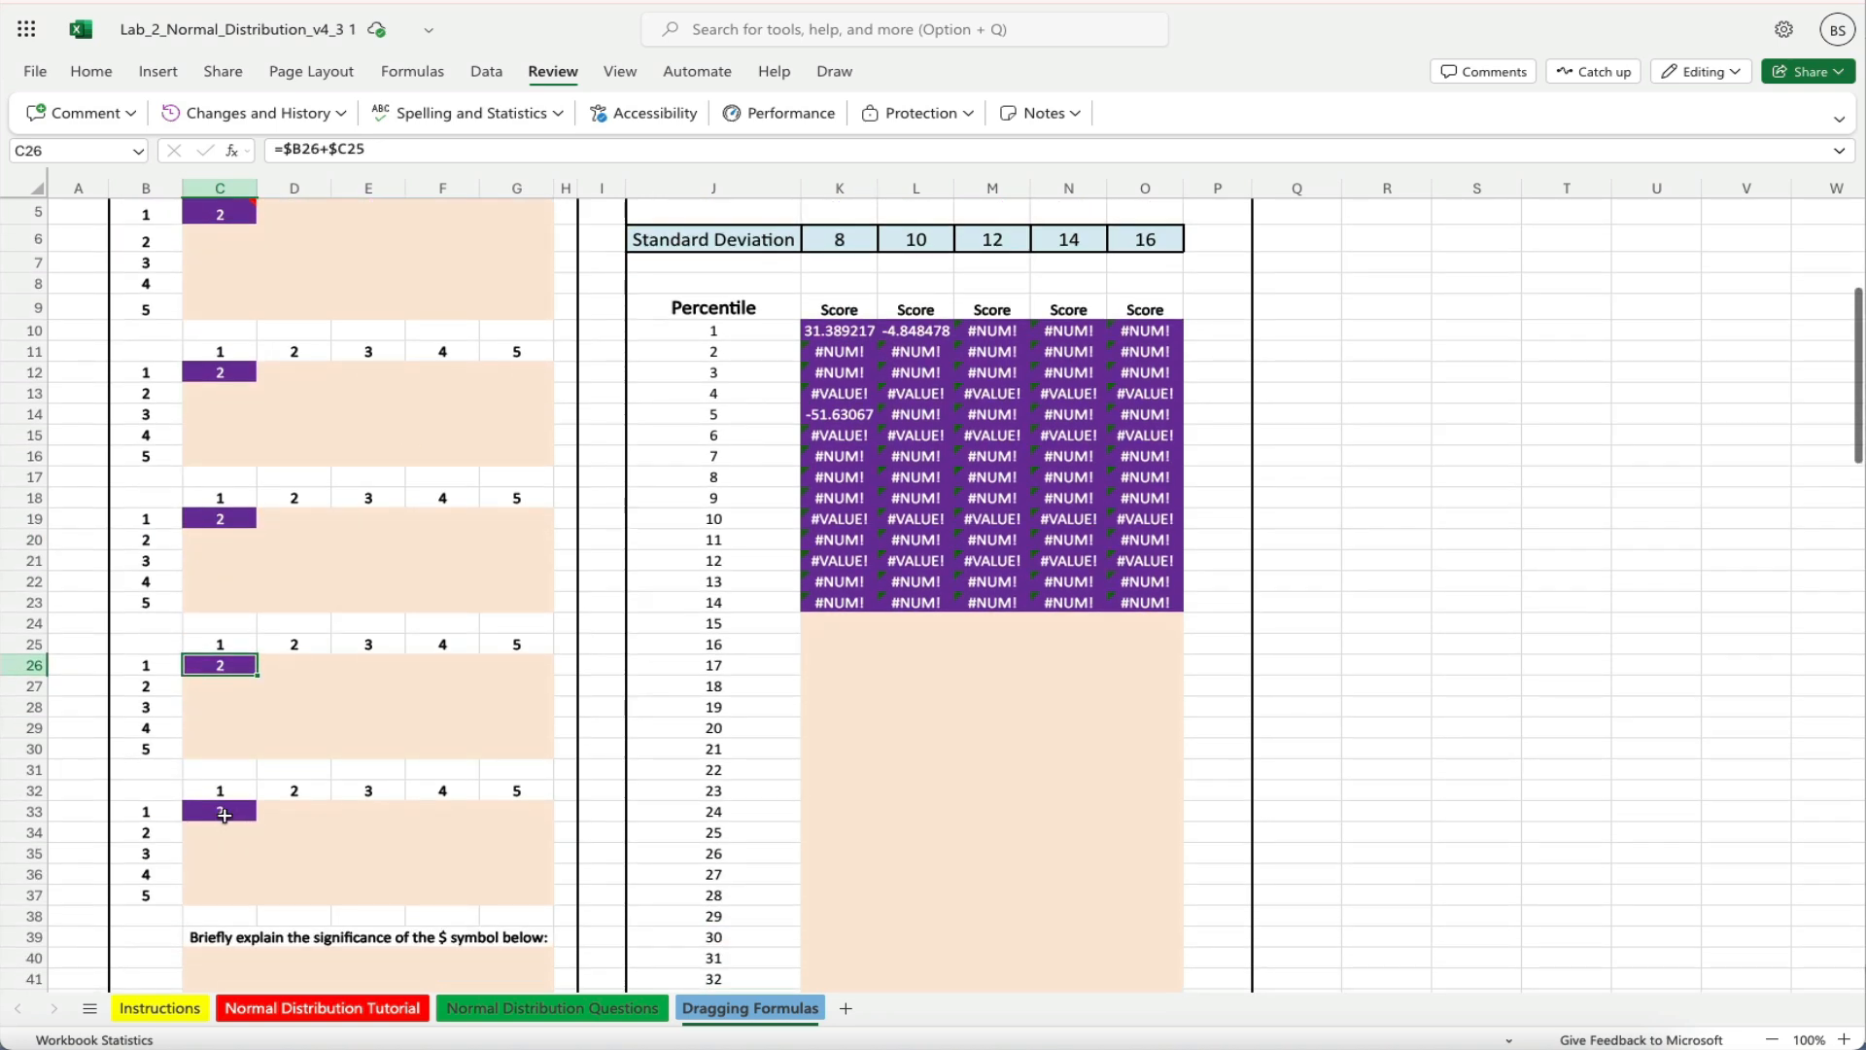
left_click(224, 816)
scroll(477, 468, "down", 5)
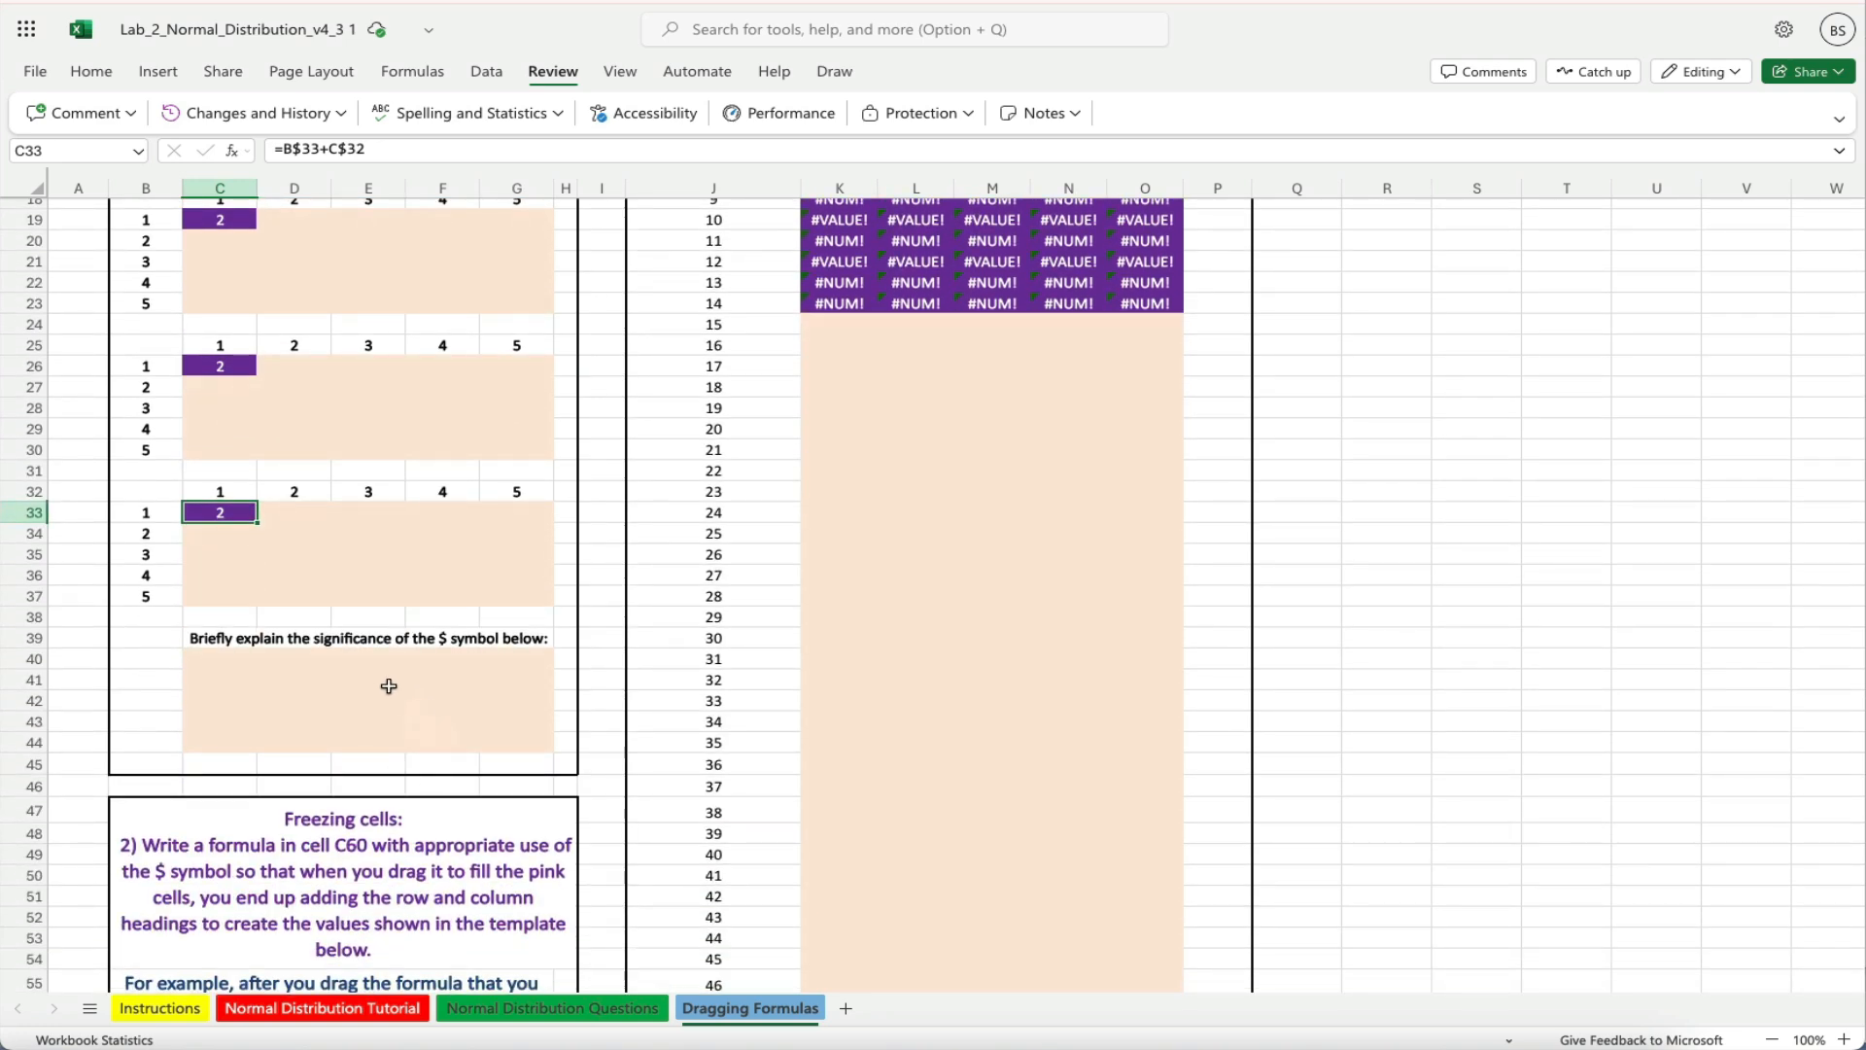
scroll(384, 700, "up", 6)
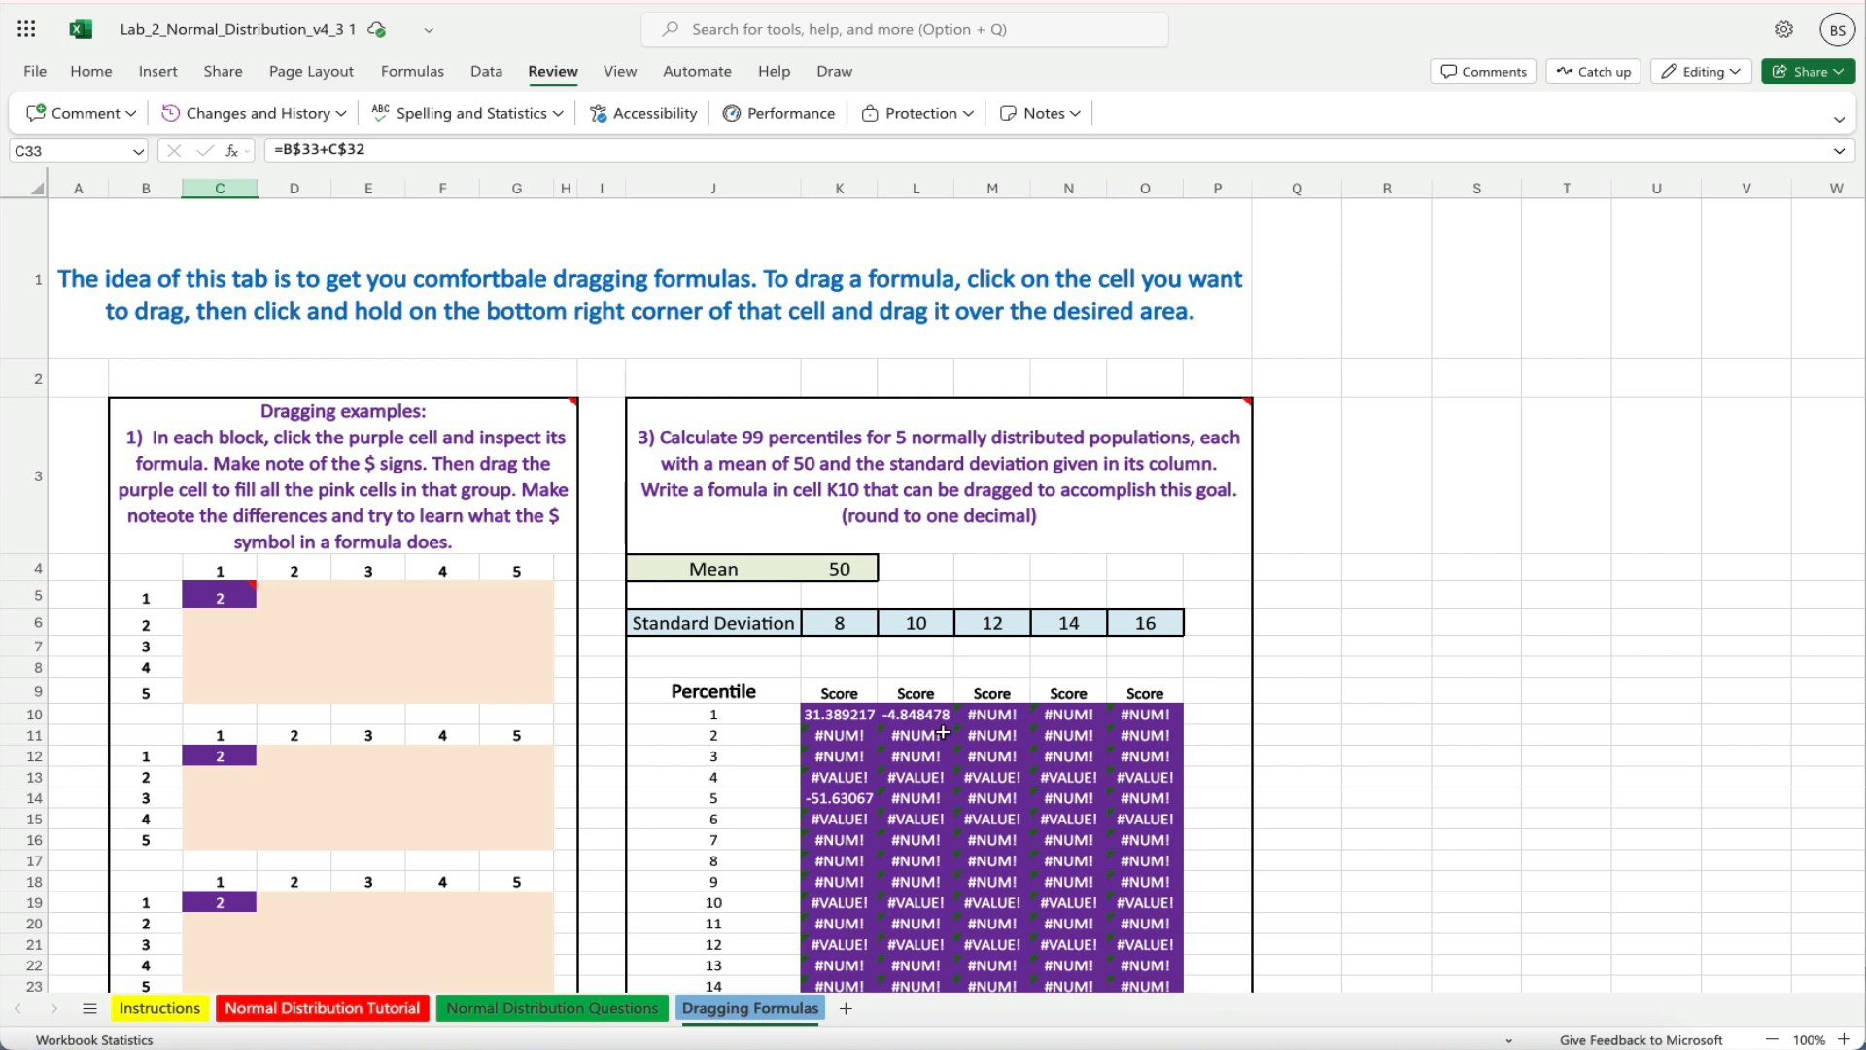
scroll(855, 700, "down", 1)
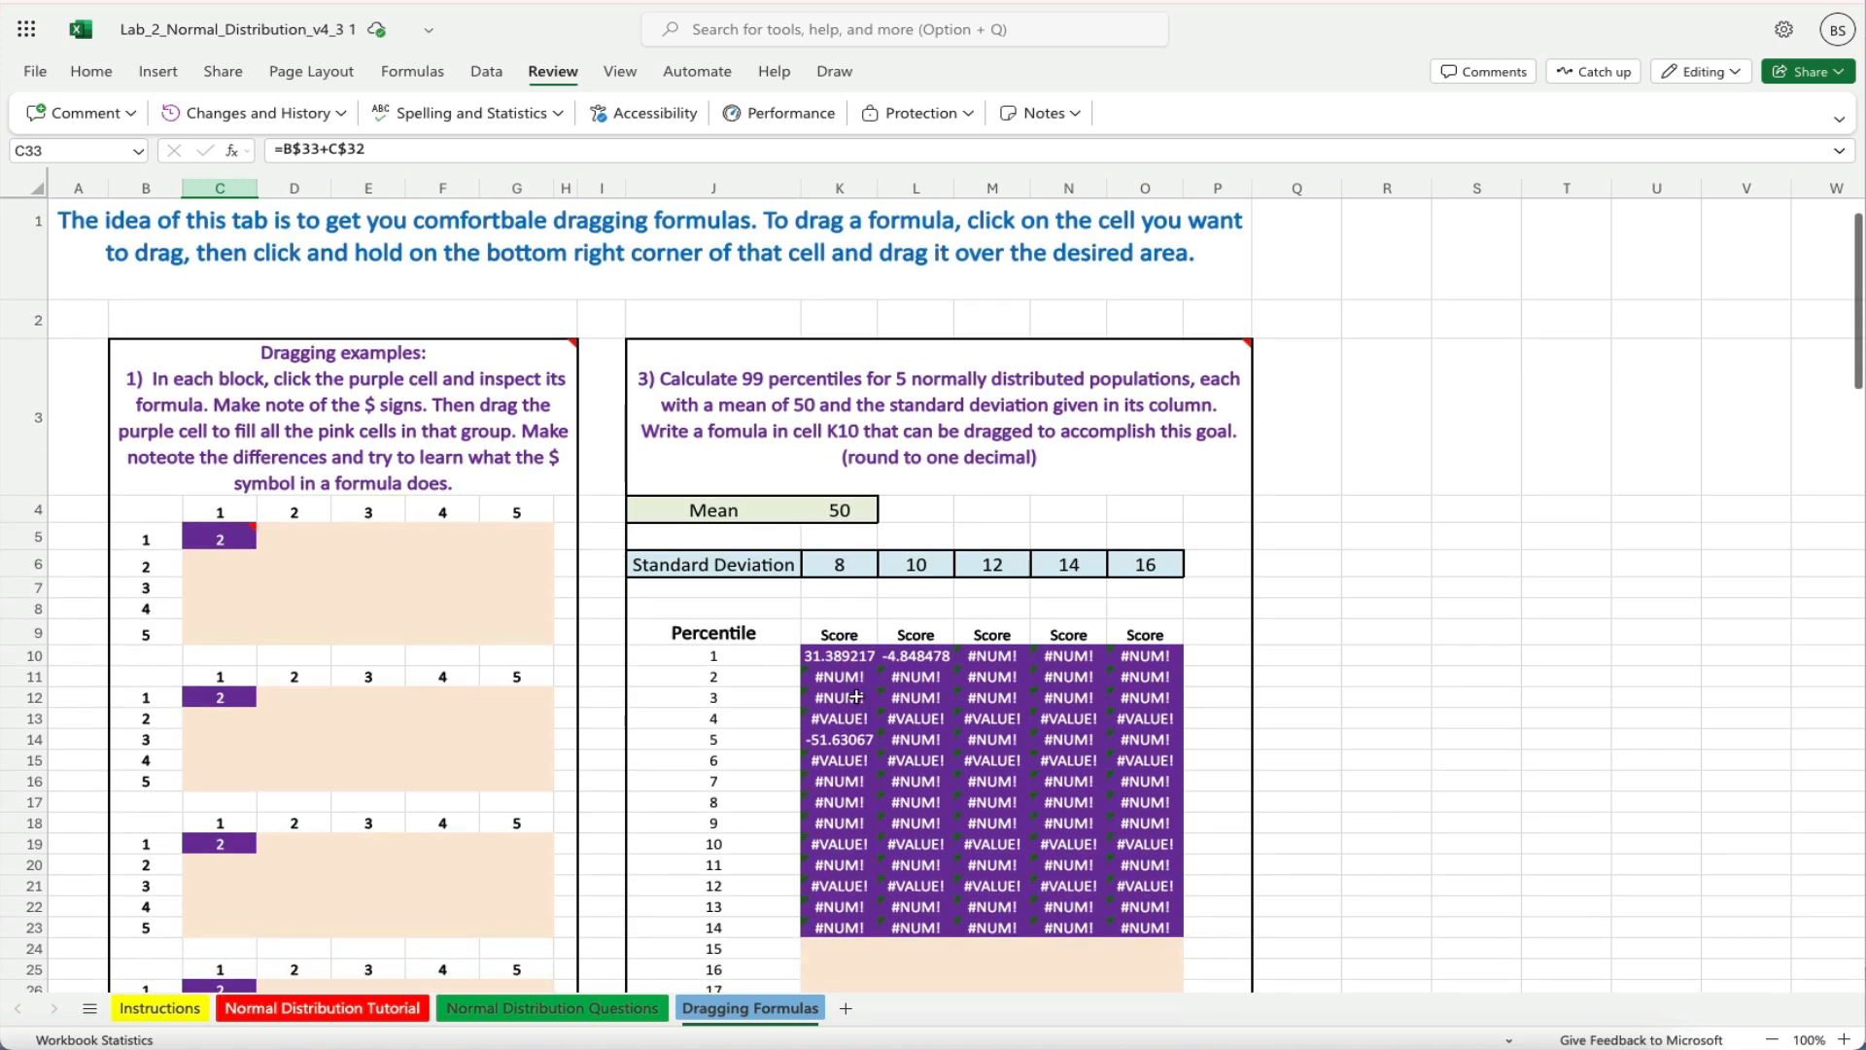